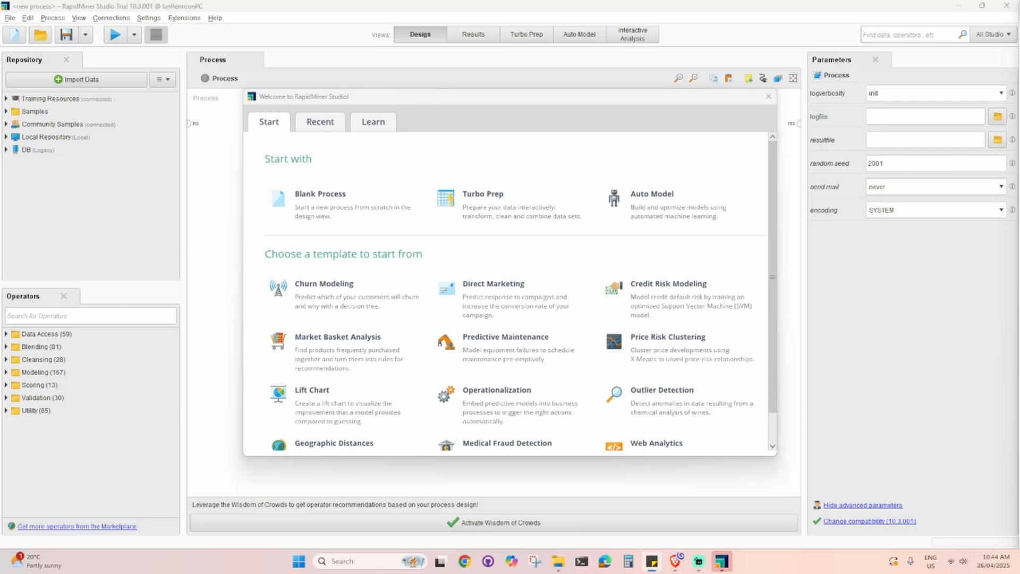
- Bring the Kaggle COVID-19 Dataset page into a maximized browser window
{"action": "left_click_drag", "start_coordinate": [607, 82], "coordinate": [510, 24]}
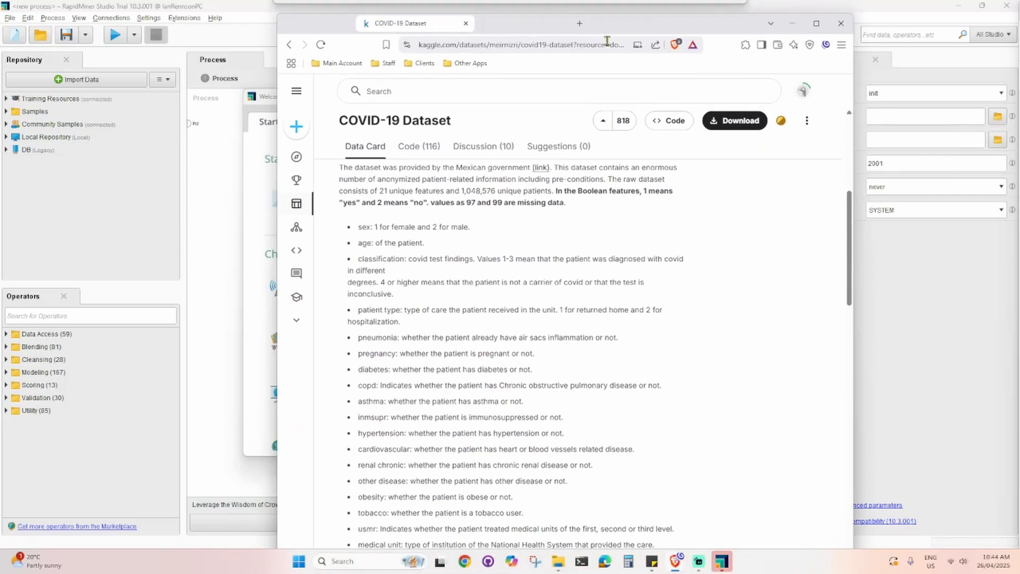
{"action": "left_click", "coordinate": [816, 23]}
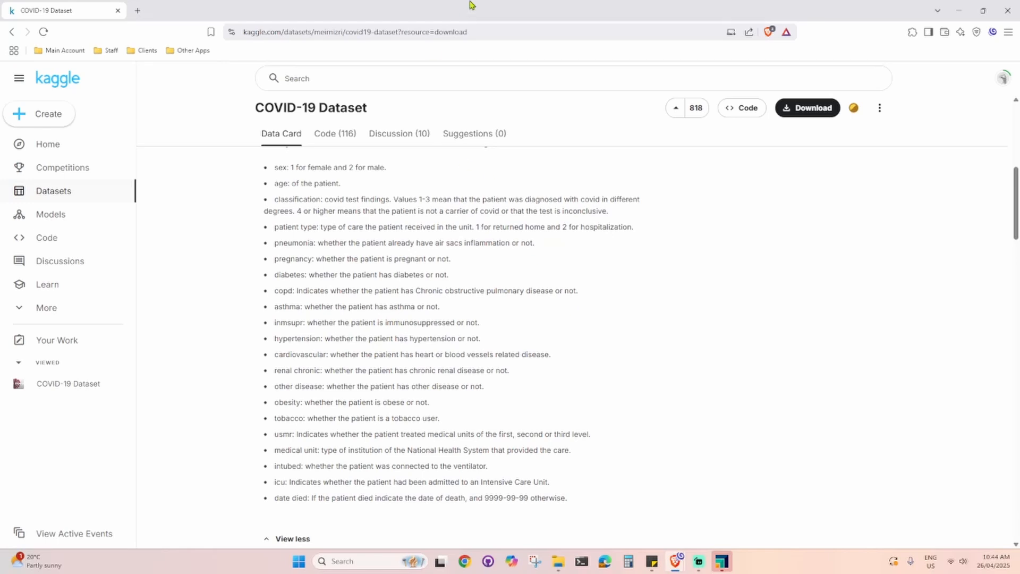
{"action": "left_click_drag", "start_coordinate": [472, 5], "coordinate": [1019, 143]}
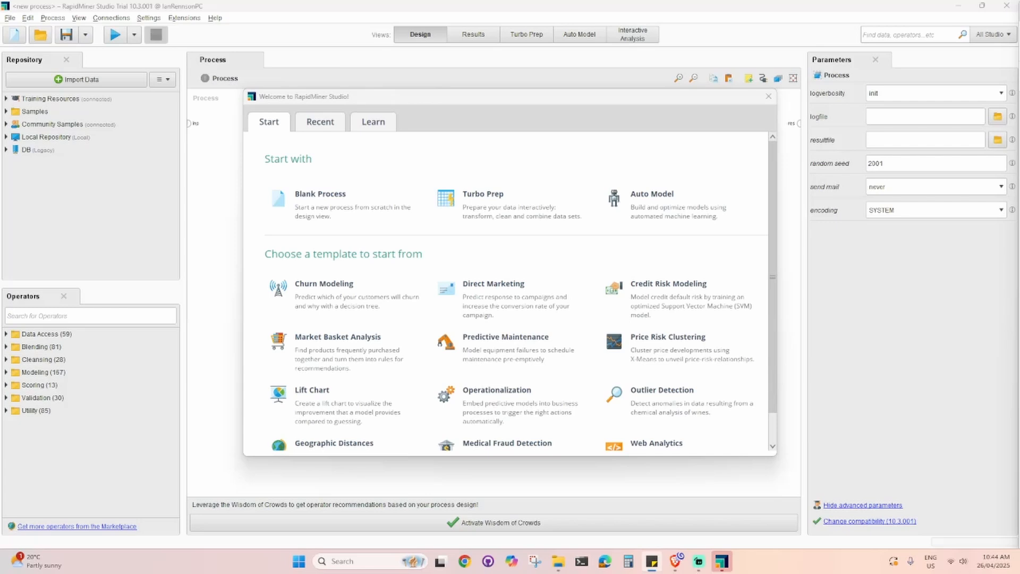
{"action": "left_click_drag", "start_coordinate": [1019, 37], "coordinate": [497, 20]}
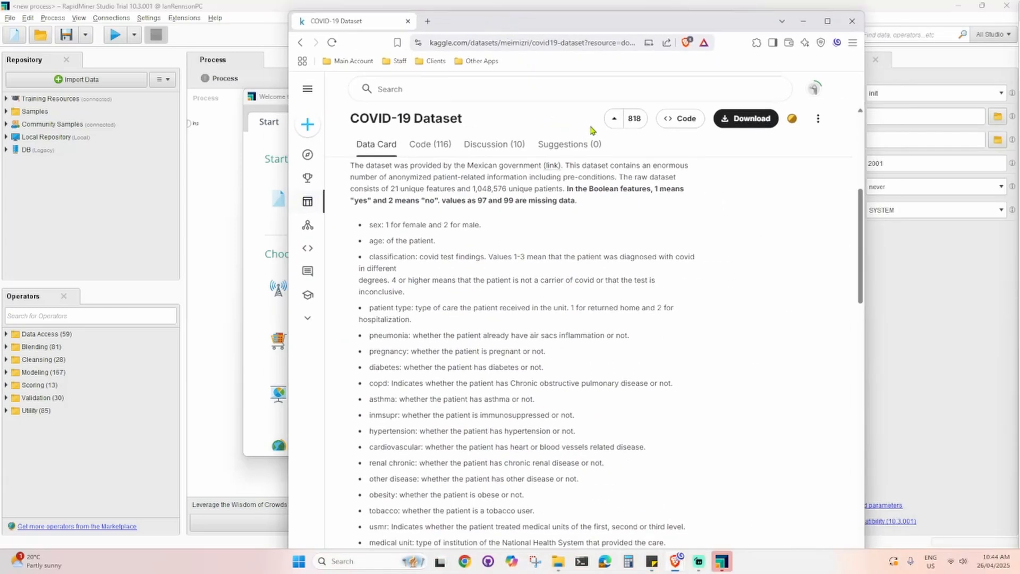
{"action": "left_click", "coordinate": [827, 21]}
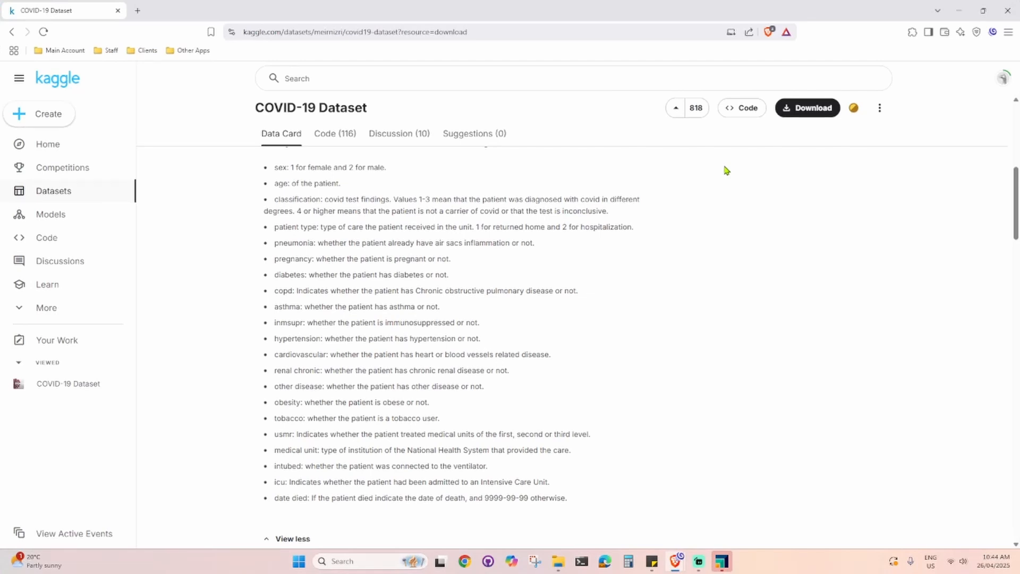
- Read the dataset's content section, highlighting the note on Boolean feature codes and the 97 and 99 missing-data values
{"action": "scroll", "coordinate": [412, 308], "scroll_direction": "up", "scroll_amount": 2}
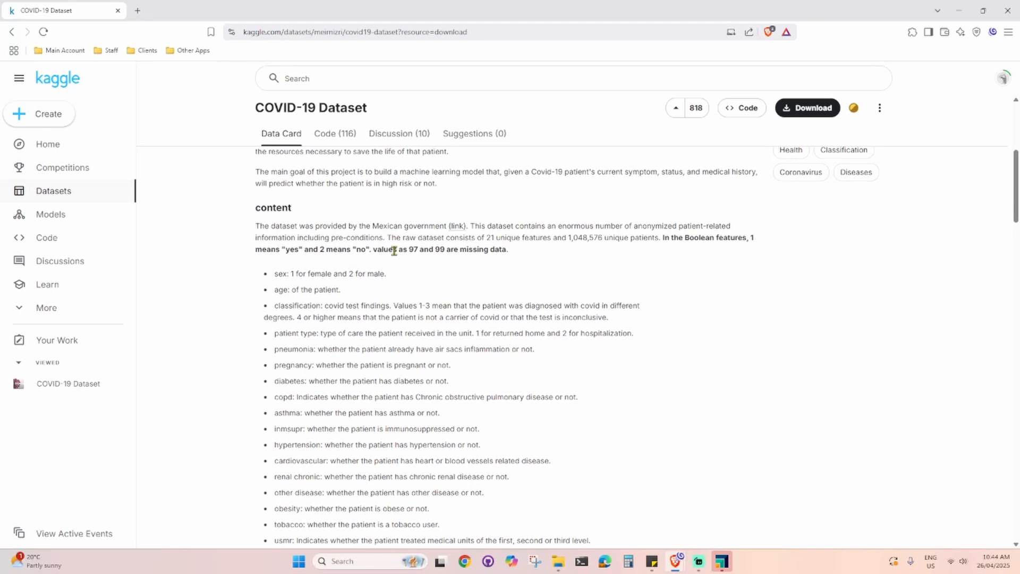
{"action": "scroll", "coordinate": [478, 319], "scroll_direction": "up", "scroll_amount": 1}
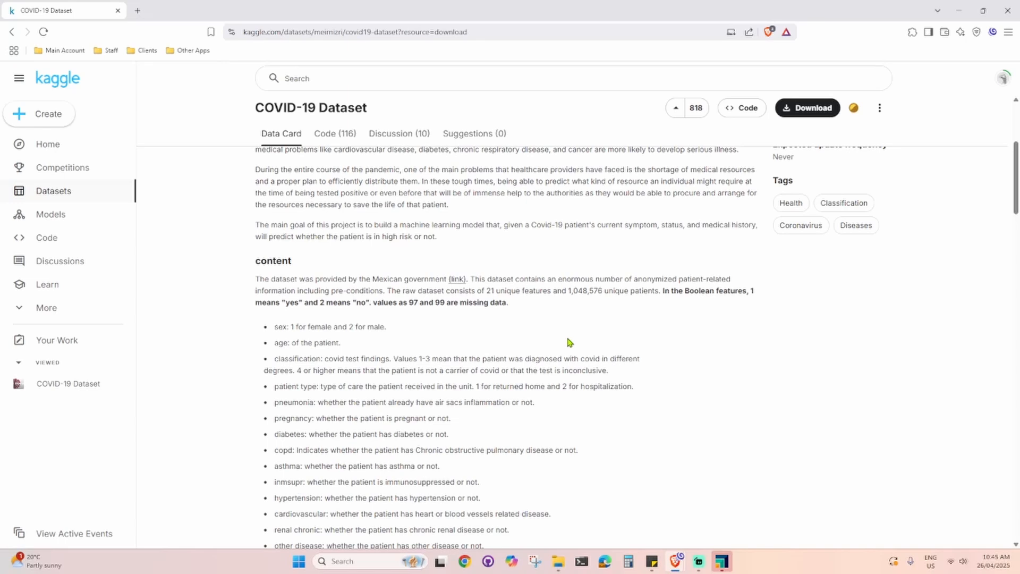
{"action": "scroll", "coordinate": [552, 335], "scroll_direction": "up", "scroll_amount": 1}
{"action": "scroll", "coordinate": [376, 310], "scroll_direction": "down", "scroll_amount": 2}
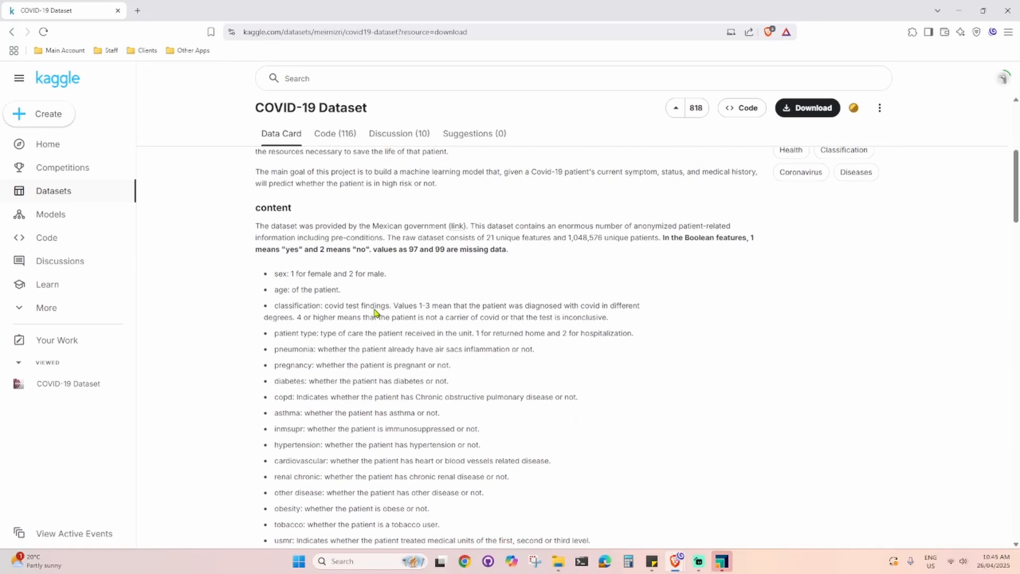
{"action": "left_click_drag", "start_coordinate": [256, 207], "coordinate": [419, 228]}
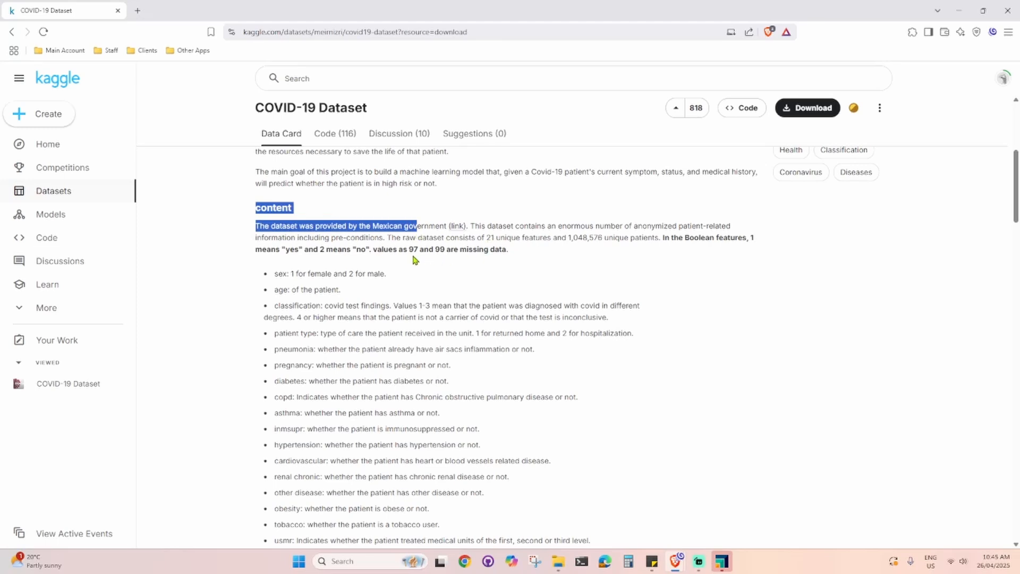
{"action": "left_click_drag", "start_coordinate": [660, 237], "coordinate": [671, 255]}
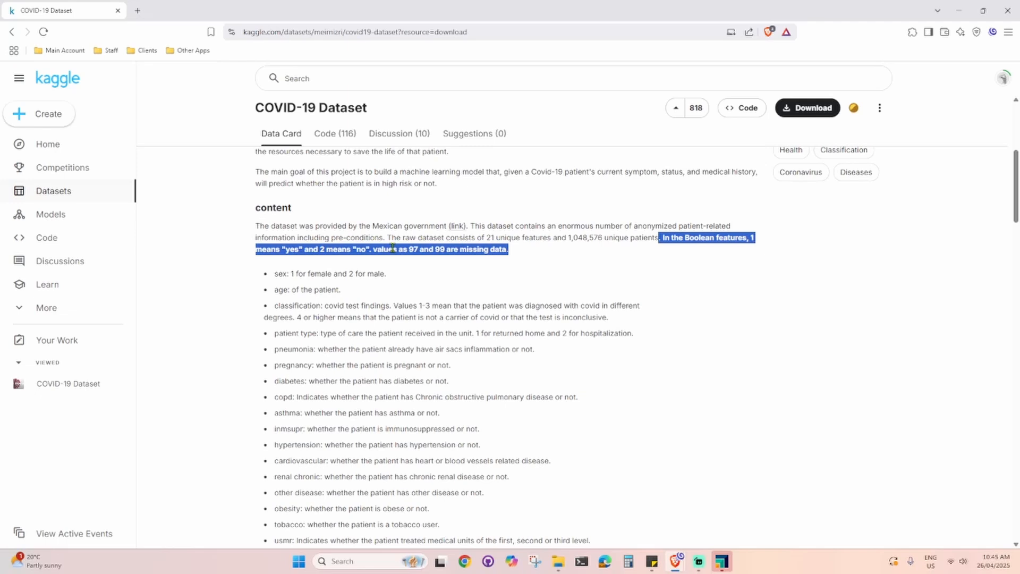
{"action": "left_click", "coordinate": [415, 250]}
{"action": "left_click_drag", "start_coordinate": [409, 259], "coordinate": [426, 259]}
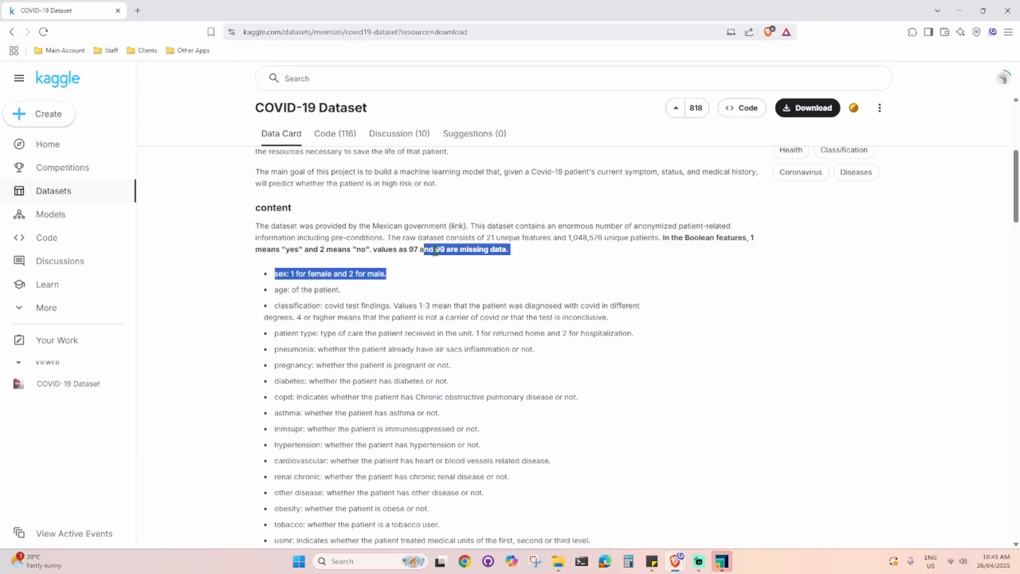
{"action": "double_click", "coordinate": [438, 250]}
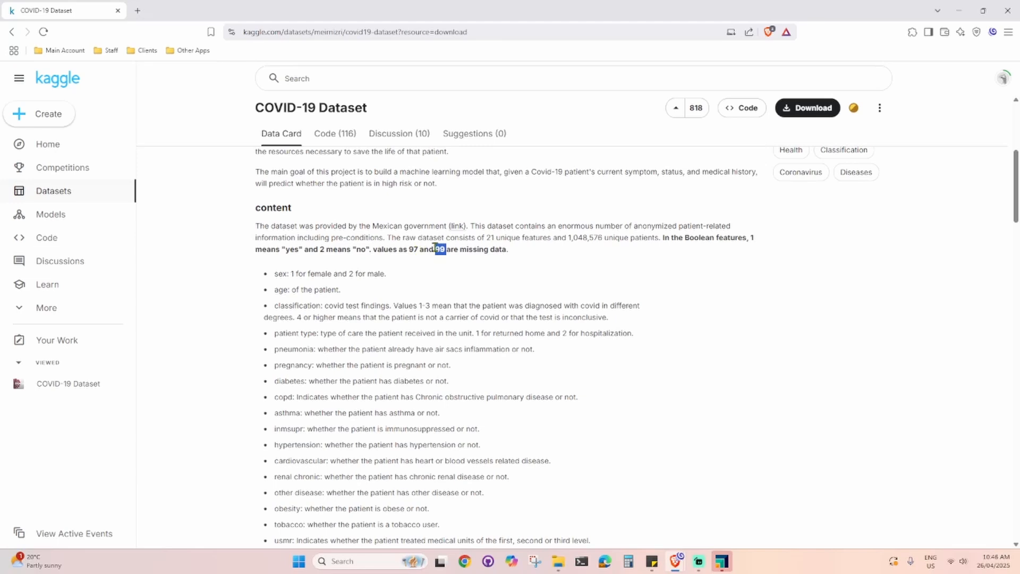
- Review the list of feature descriptions and the Covid Data.csv file details on the dataset page
{"action": "scroll", "coordinate": [416, 281], "scroll_direction": "down", "scroll_amount": 1}
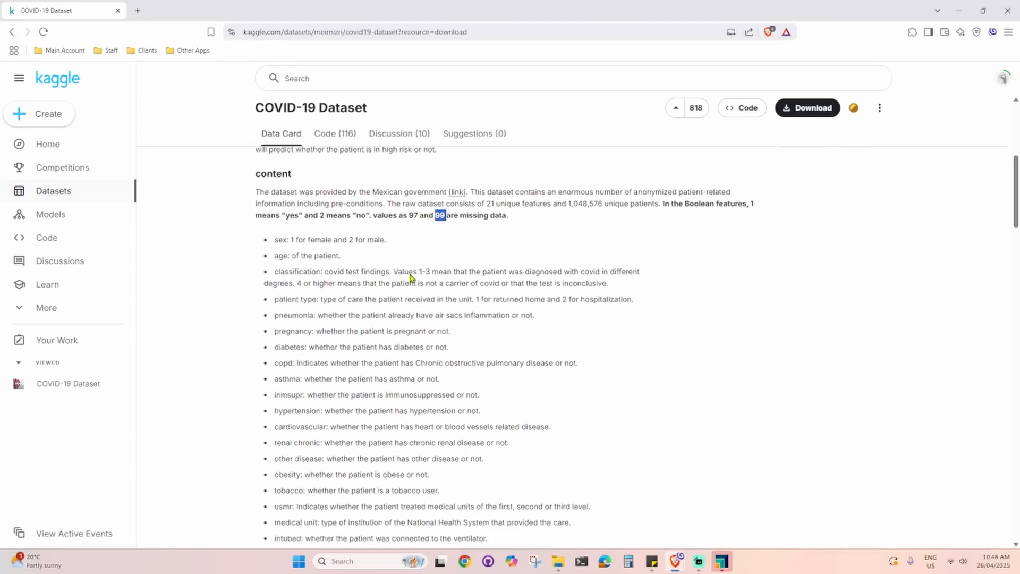
{"action": "scroll", "coordinate": [410, 277], "scroll_direction": "down", "scroll_amount": 1}
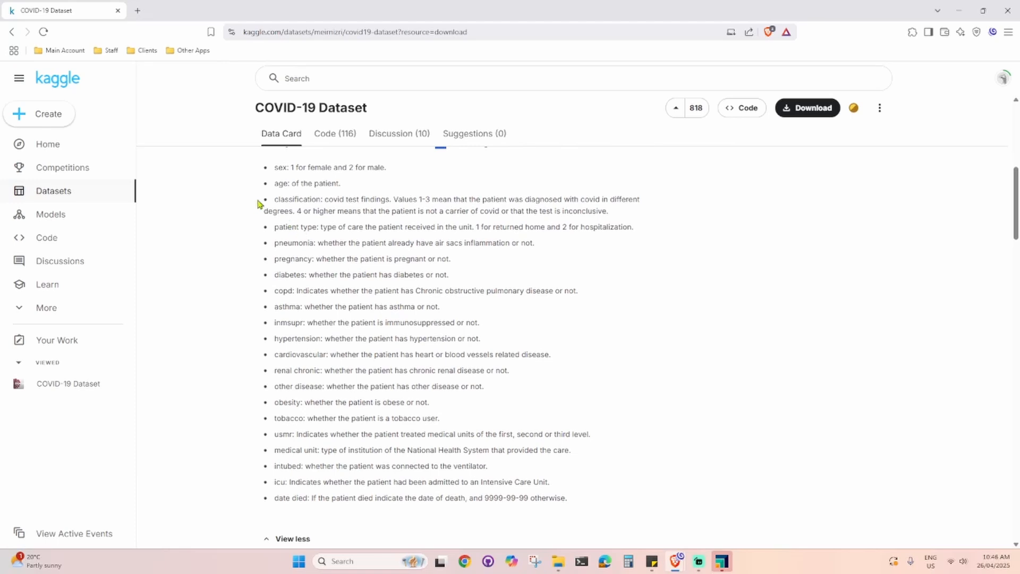
{"action": "left_click_drag", "start_coordinate": [265, 207], "coordinate": [370, 306]}
{"action": "scroll", "coordinate": [285, 199], "scroll_direction": "up", "scroll_amount": 1}
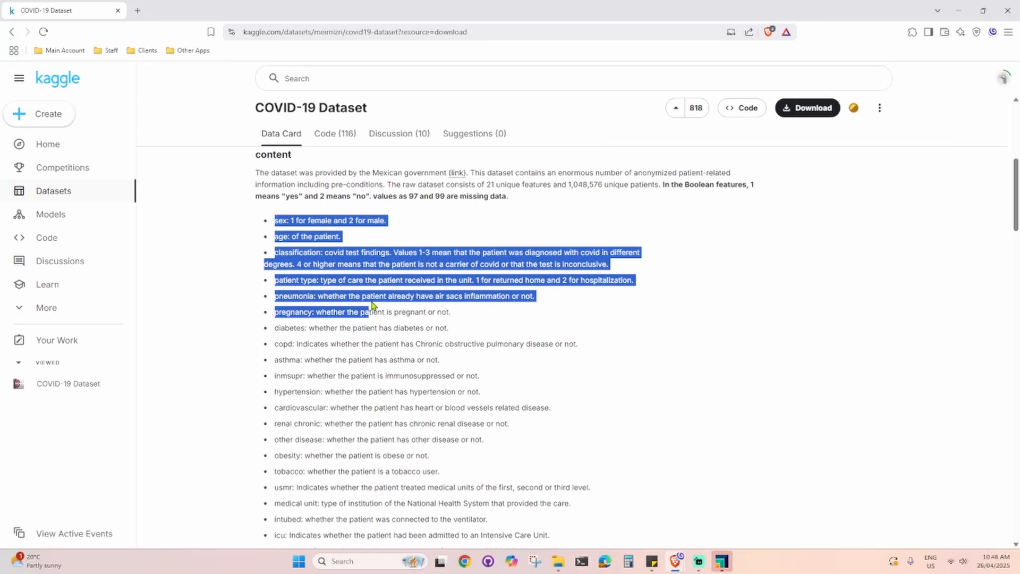
{"action": "scroll", "coordinate": [372, 306], "scroll_direction": "down", "scroll_amount": 1}
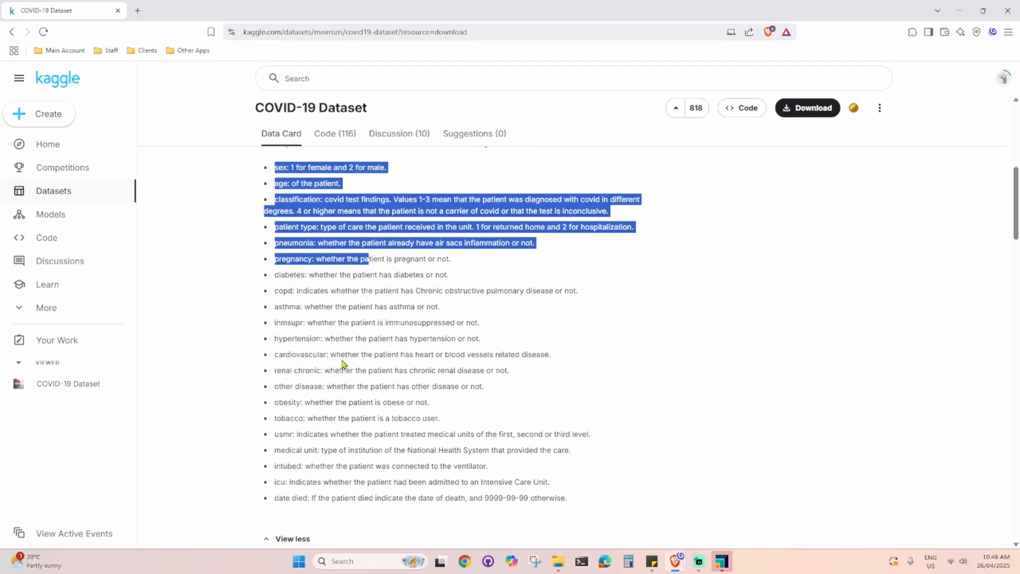
{"action": "scroll", "coordinate": [340, 372], "scroll_direction": "down", "scroll_amount": 3}
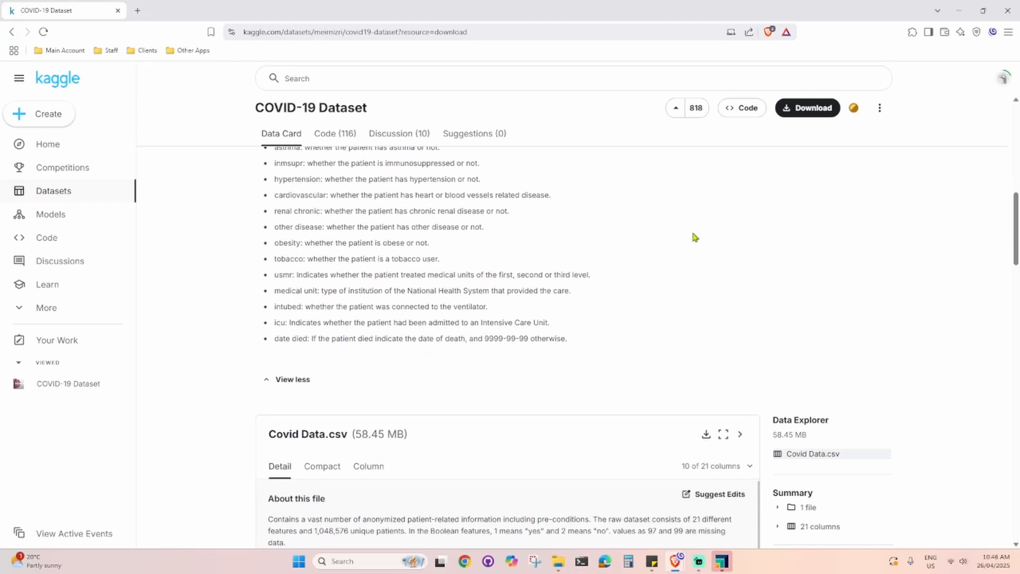
- Switch to RapidMiner Studio, start a blank process and expand the Local Repository
{"action": "left_click", "coordinate": [721, 562]}
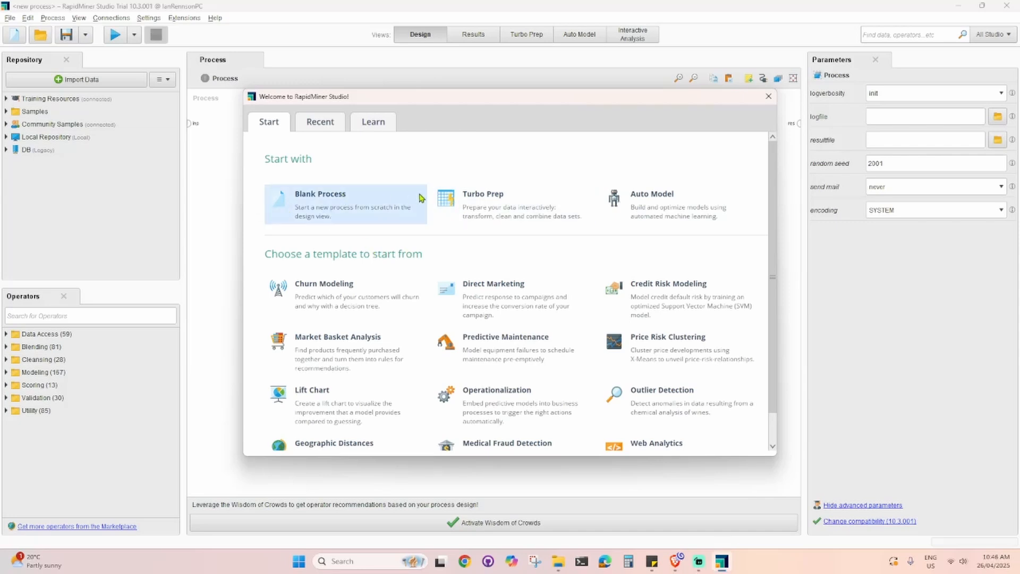
{"action": "left_click", "coordinate": [353, 220]}
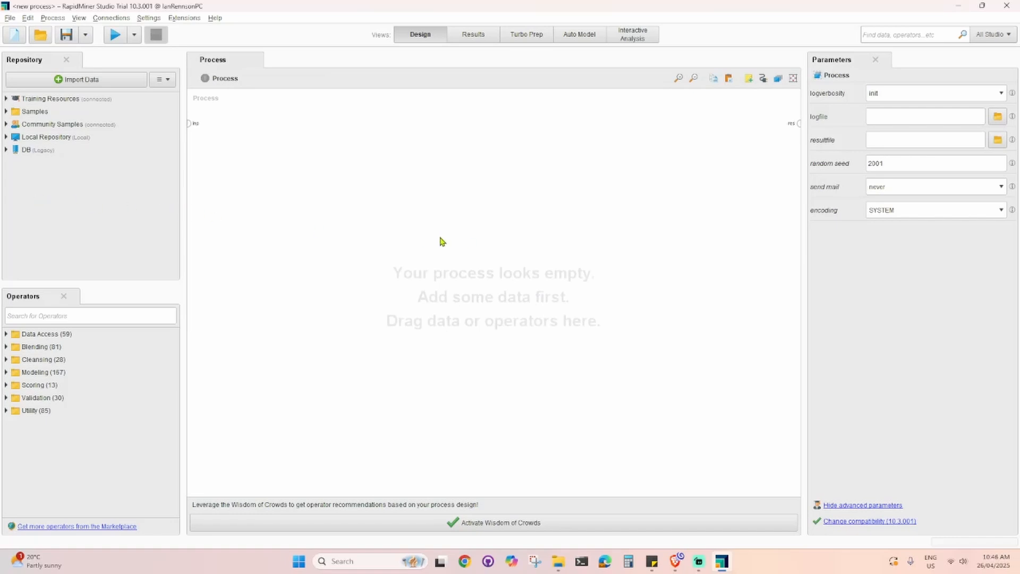
{"action": "left_click", "coordinate": [6, 138]}
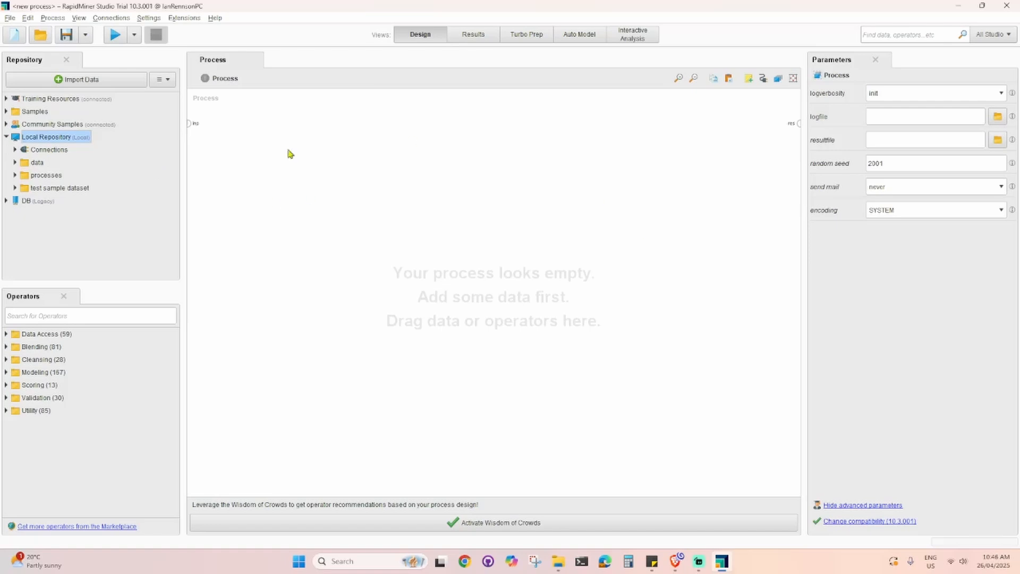
- Import data from this computer, choosing Covid Data.csv in Desktop\IT Vlogs\Rapidminer\Client-Covid dataset
{"action": "left_click", "coordinate": [10, 19]}
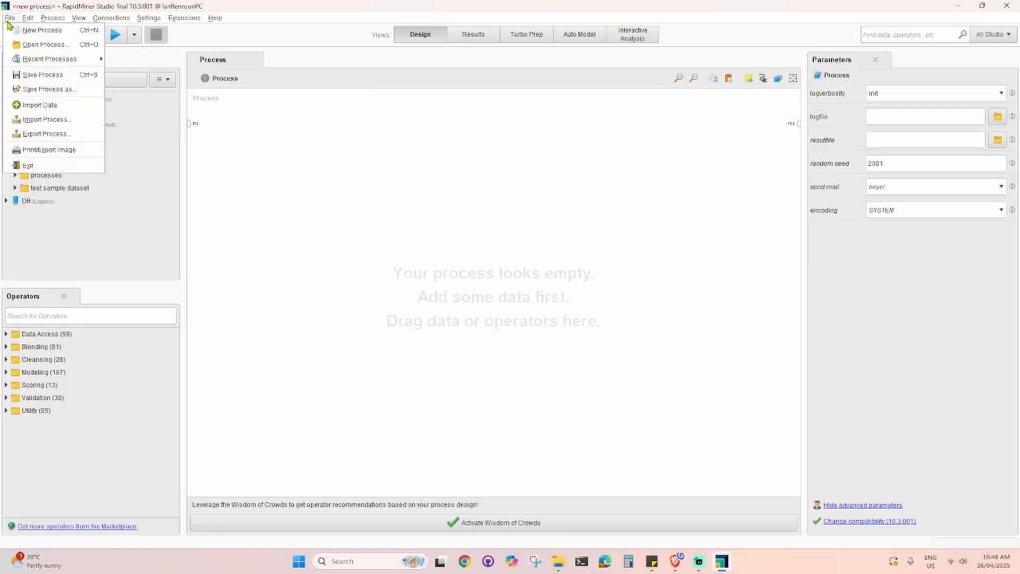
{"action": "left_click", "coordinate": [63, 107]}
{"action": "left_click", "coordinate": [433, 174]}
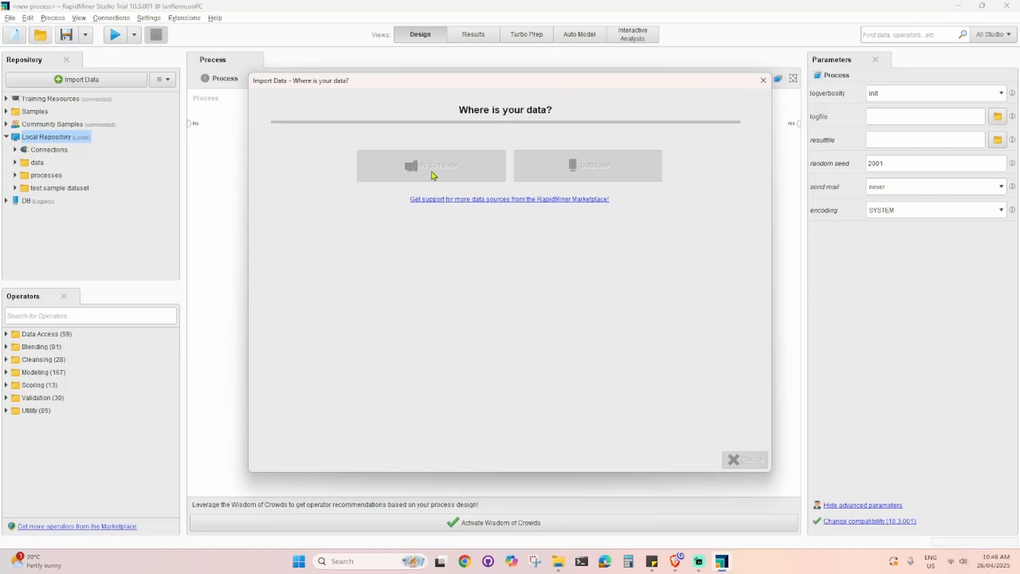
{"action": "left_click", "coordinate": [330, 142]}
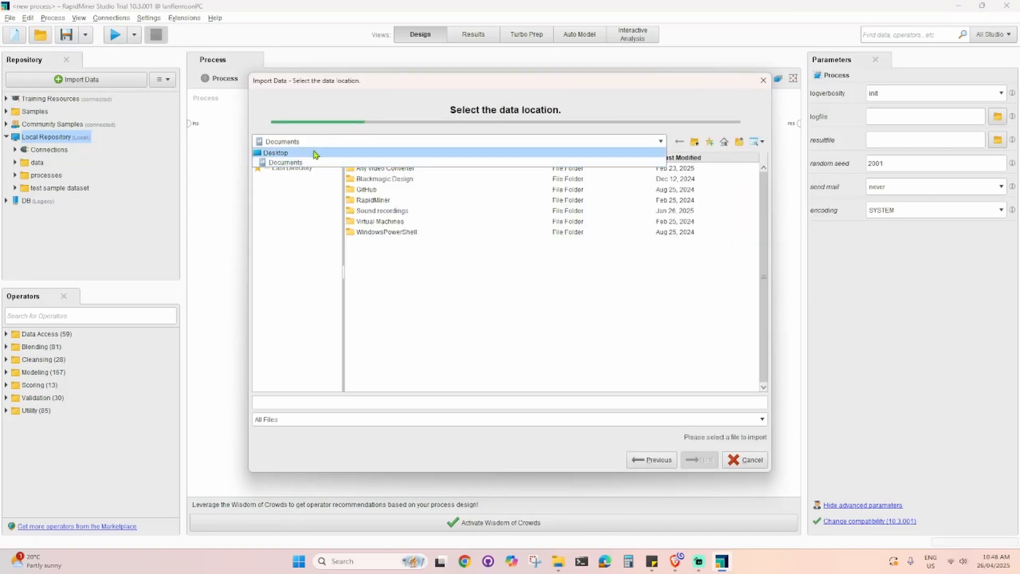
{"action": "left_click", "coordinate": [317, 153]}
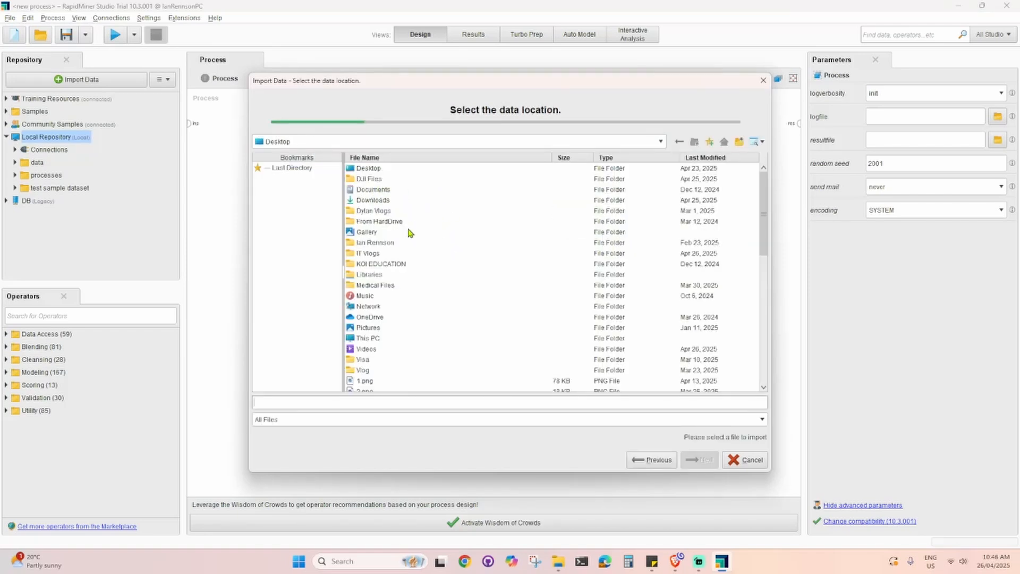
{"action": "double_click", "coordinate": [372, 254]}
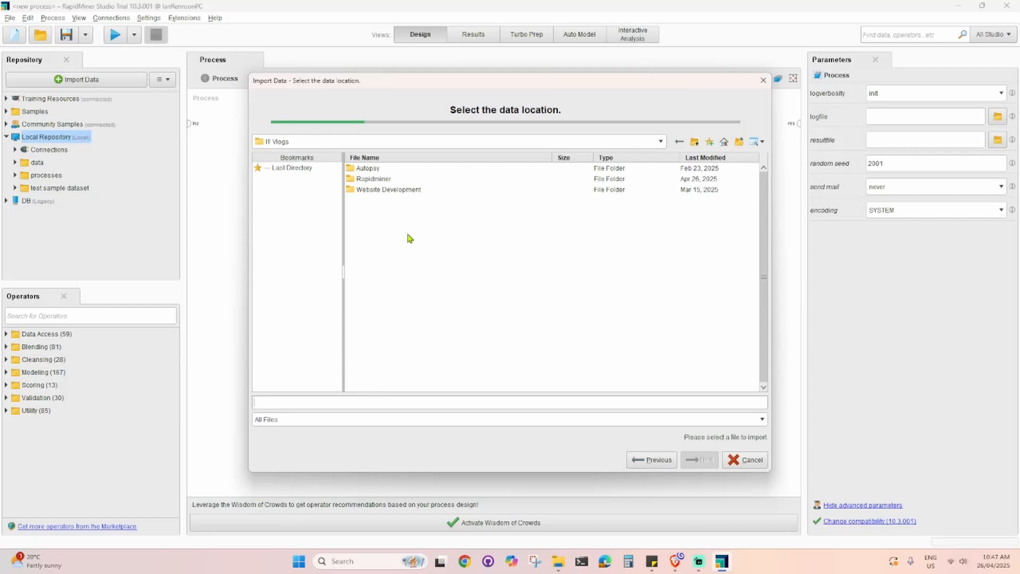
{"action": "double_click", "coordinate": [398, 183]}
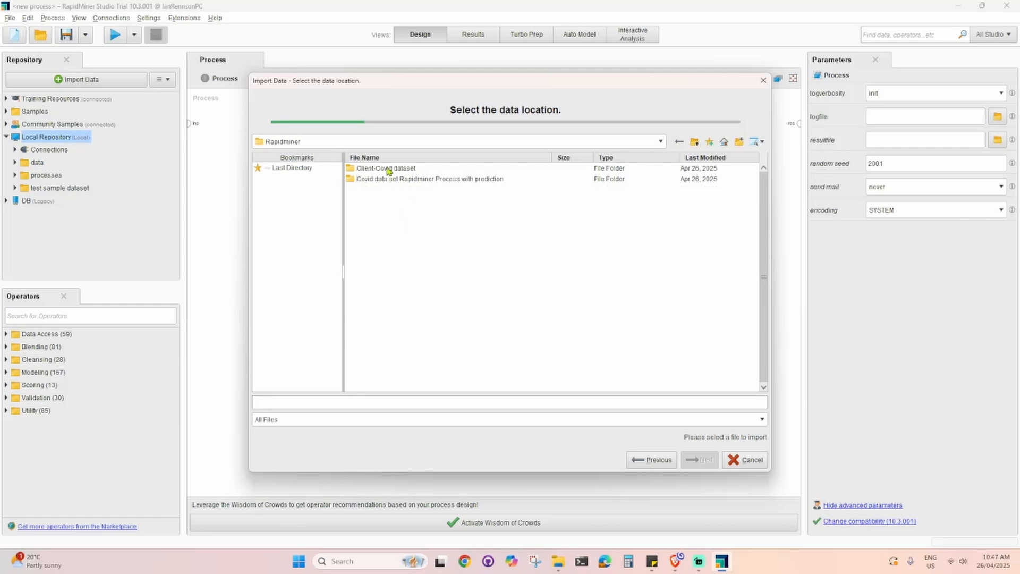
{"action": "double_click", "coordinate": [388, 170]}
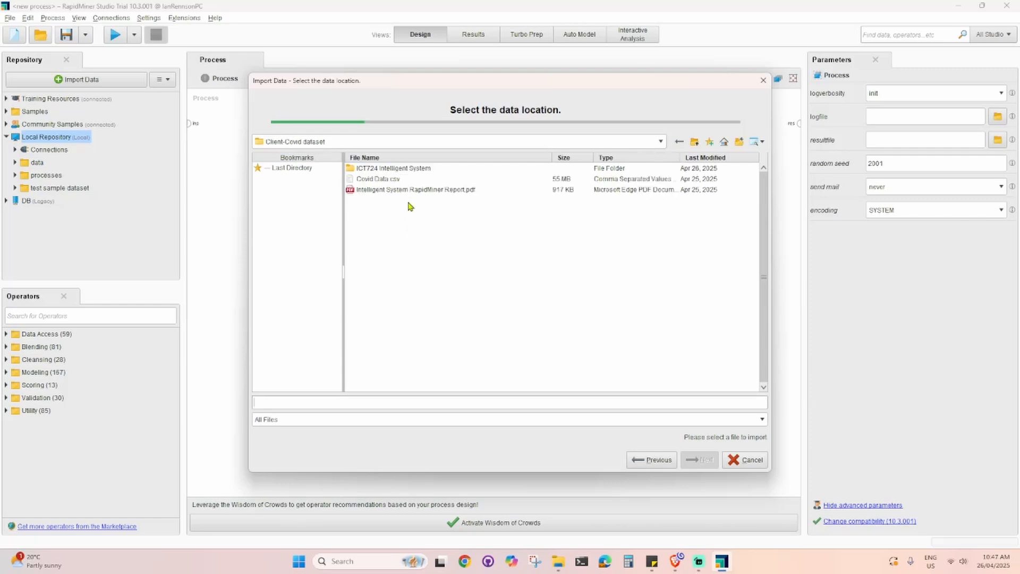
{"action": "left_click", "coordinate": [378, 180]}
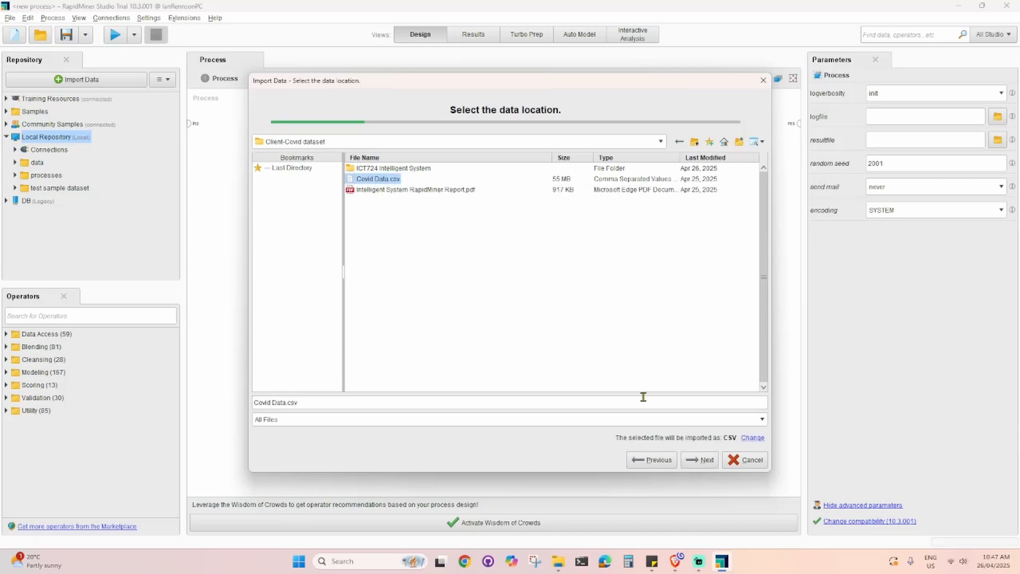
{"action": "left_click", "coordinate": [703, 460]}
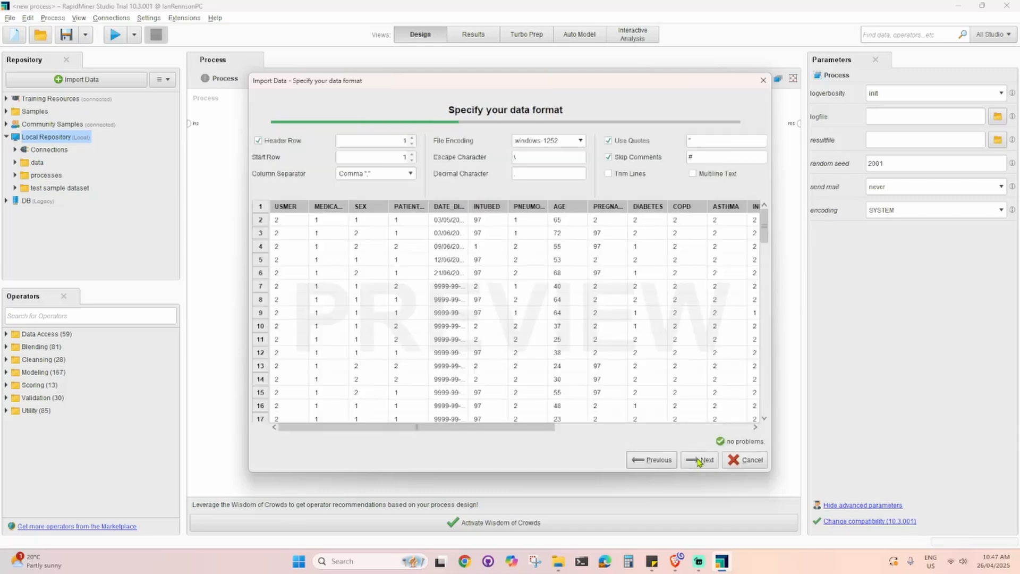
- Accept the default data format and column types and store the data as Covid Data in Local Repository
{"action": "left_click_drag", "start_coordinate": [453, 427], "coordinate": [341, 421]}
{"action": "left_click", "coordinate": [701, 464]}
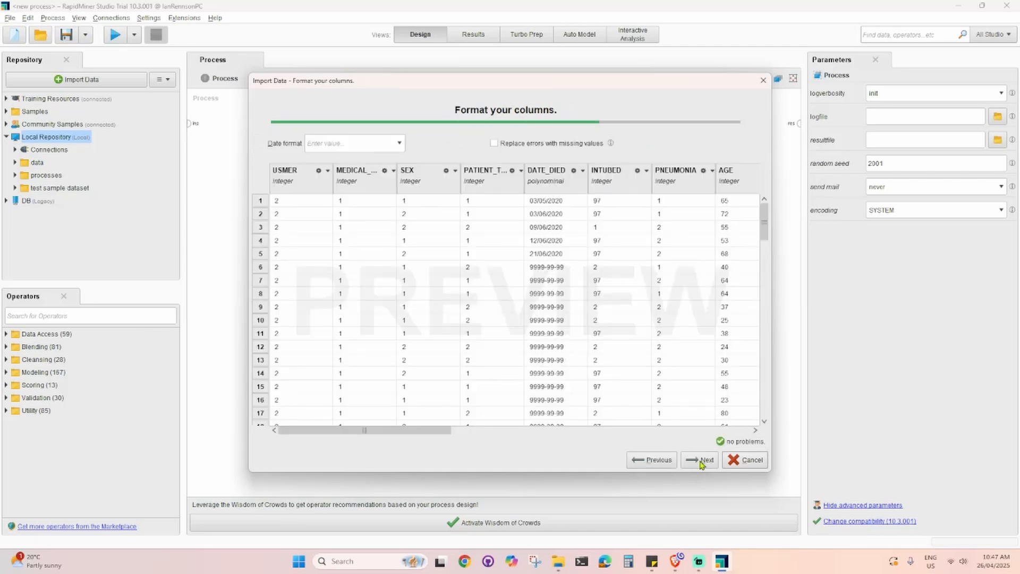
{"action": "left_click", "coordinate": [700, 466]}
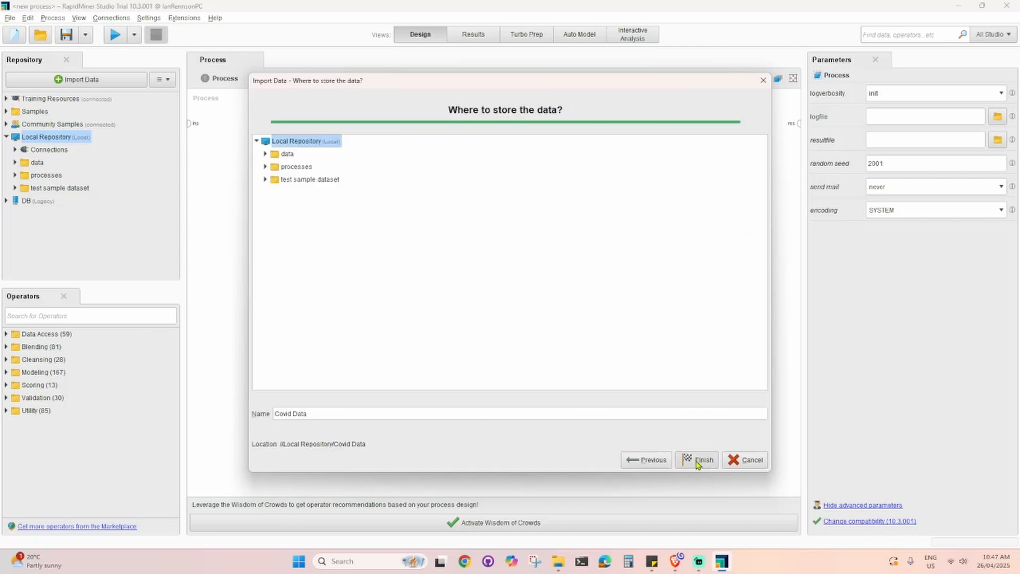
{"action": "left_click", "coordinate": [700, 464]}
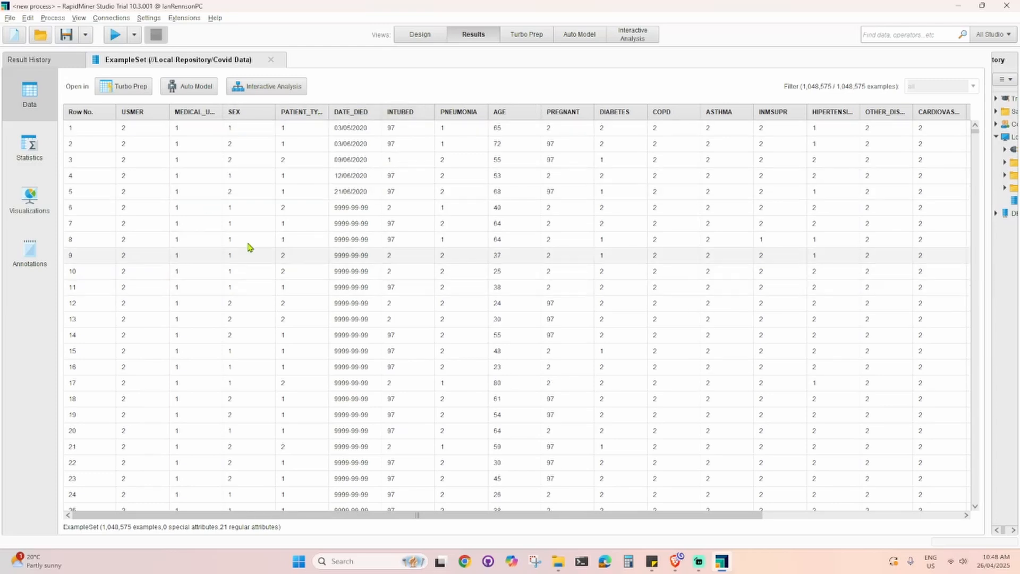
- Add the stored Covid Data set to the empty process in Design view as a retrieve operator
{"action": "left_click_drag", "start_coordinate": [747, 515], "coordinate": [637, 505]}
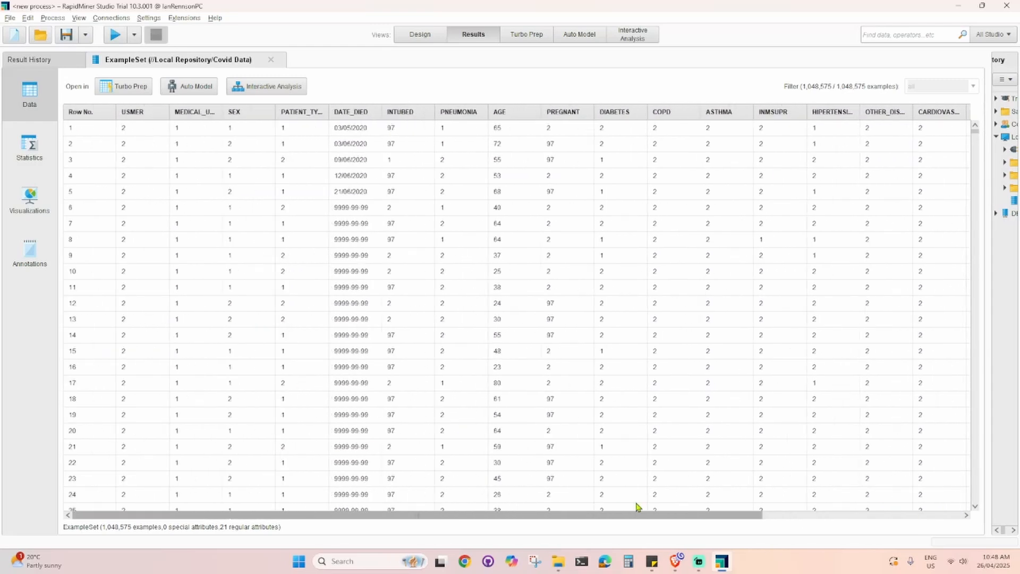
{"action": "left_click", "coordinate": [419, 36]}
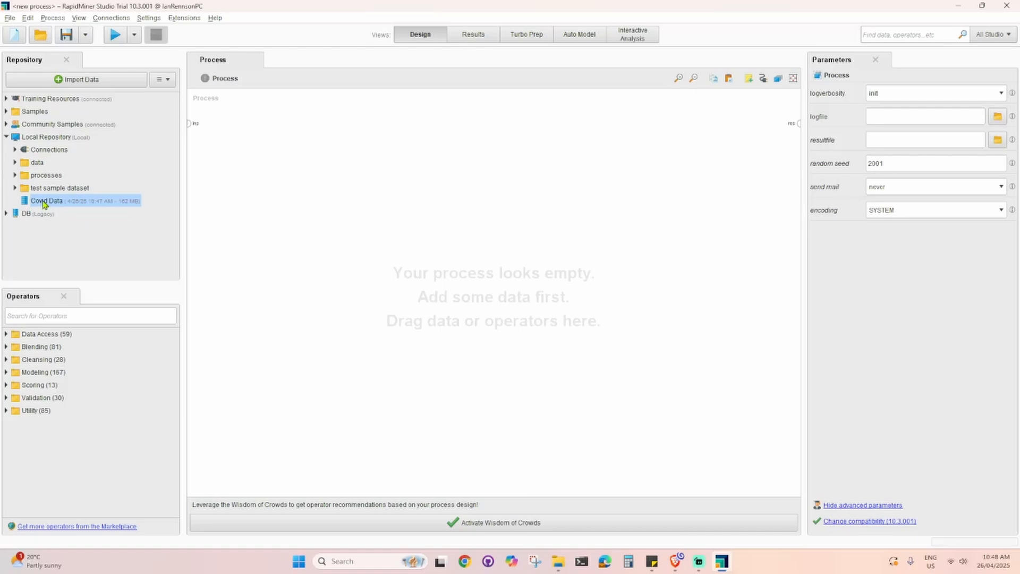
{"action": "left_click_drag", "start_coordinate": [41, 204], "coordinate": [291, 195]}
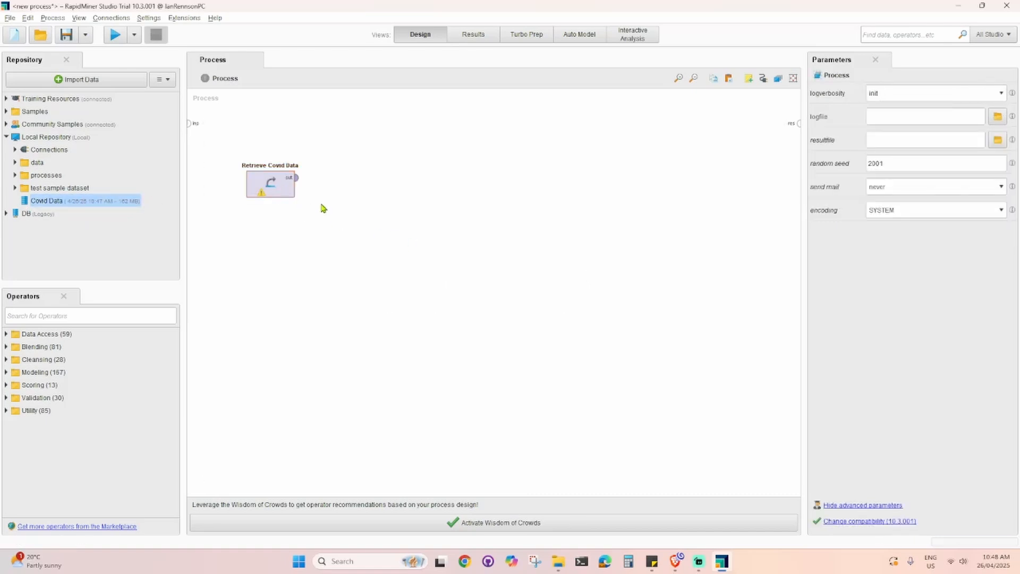
- Connect the Retrieve Covid Data output to the process result port and run the process locally
{"action": "left_click", "coordinate": [297, 183]}
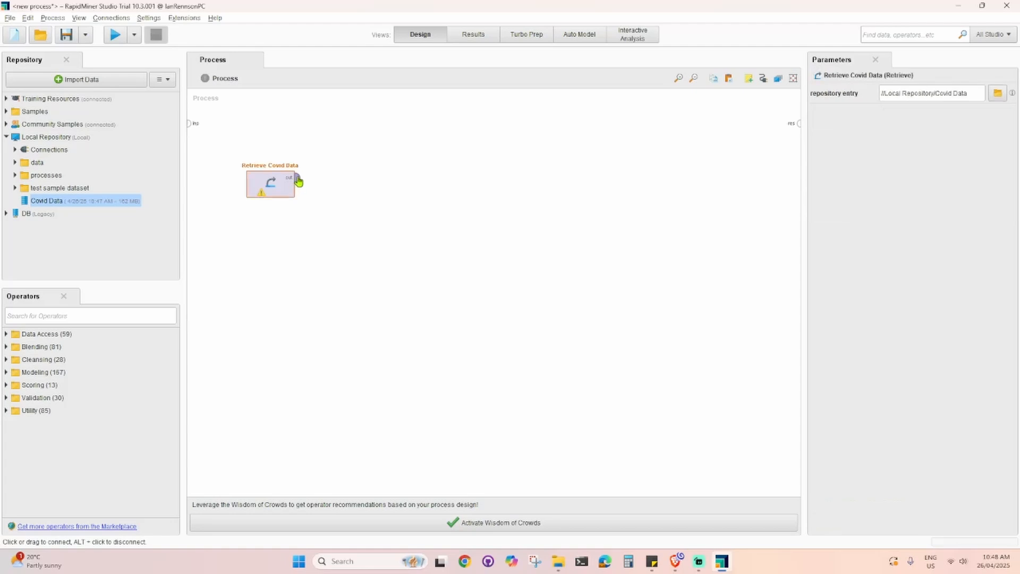
{"action": "left_click", "coordinate": [293, 182]}
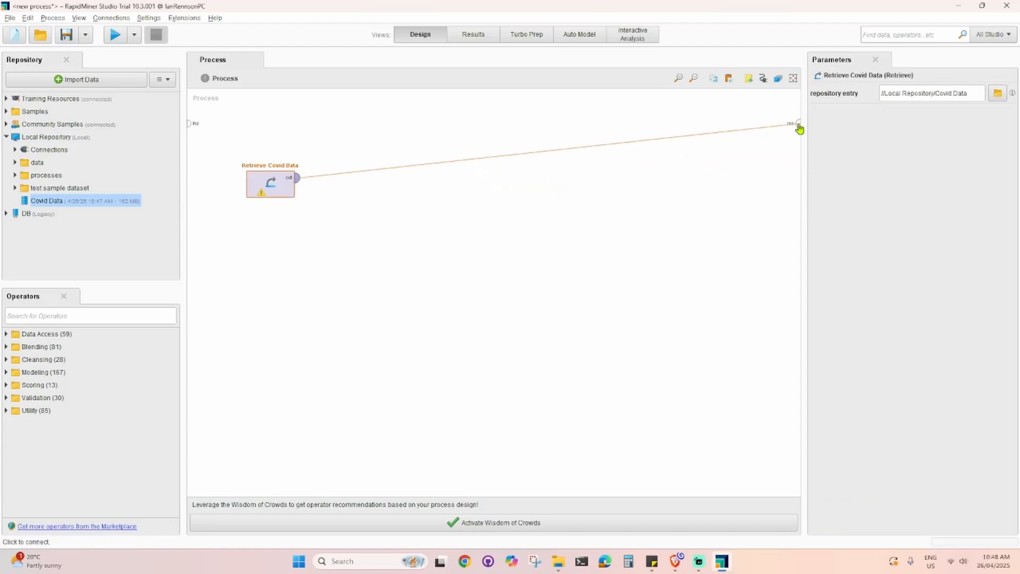
{"action": "left_click", "coordinate": [799, 125]}
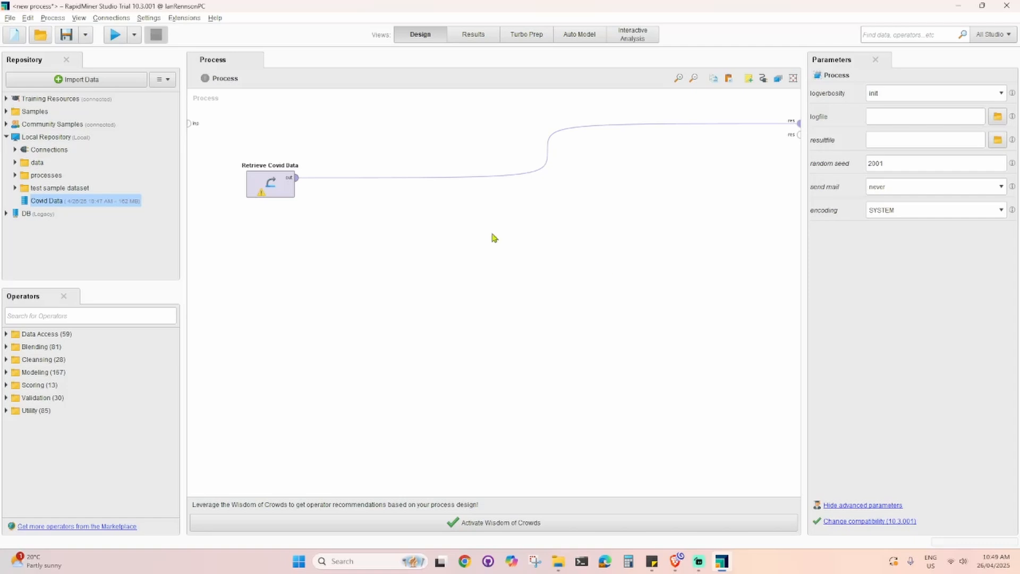
{"action": "left_click", "coordinate": [134, 35]}
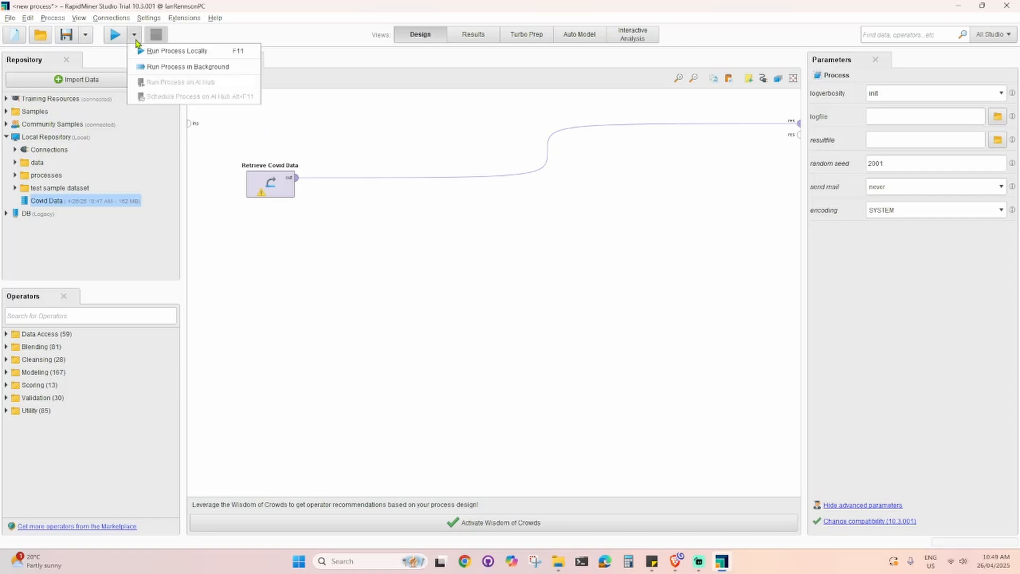
{"action": "left_click", "coordinate": [189, 54]}
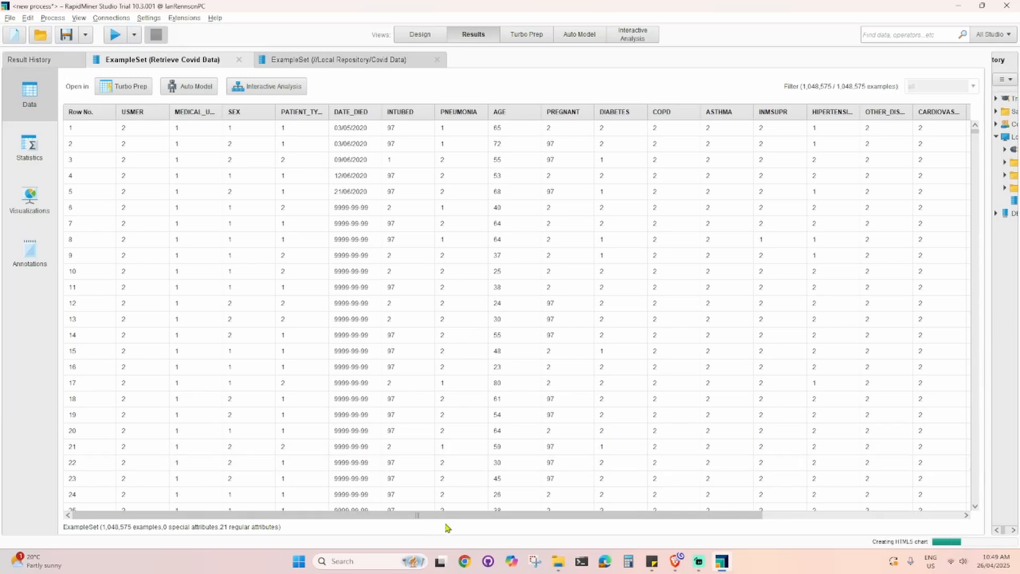
- Examine the retrieved example set in its data, statistics, visualizations and annotations views
{"action": "left_click_drag", "start_coordinate": [449, 516], "coordinate": [391, 495]}
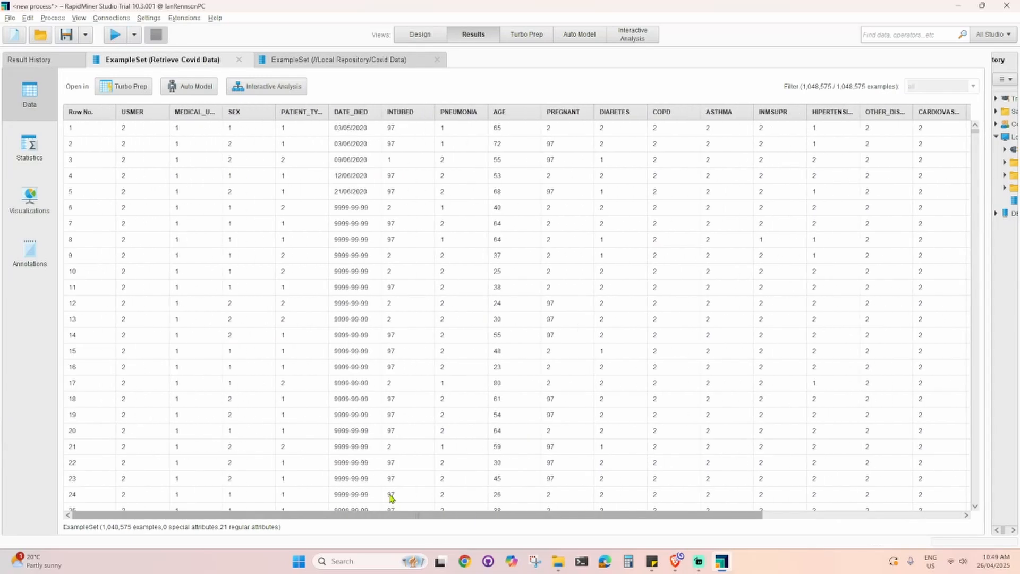
{"action": "left_click_drag", "start_coordinate": [328, 110], "coordinate": [348, 110]}
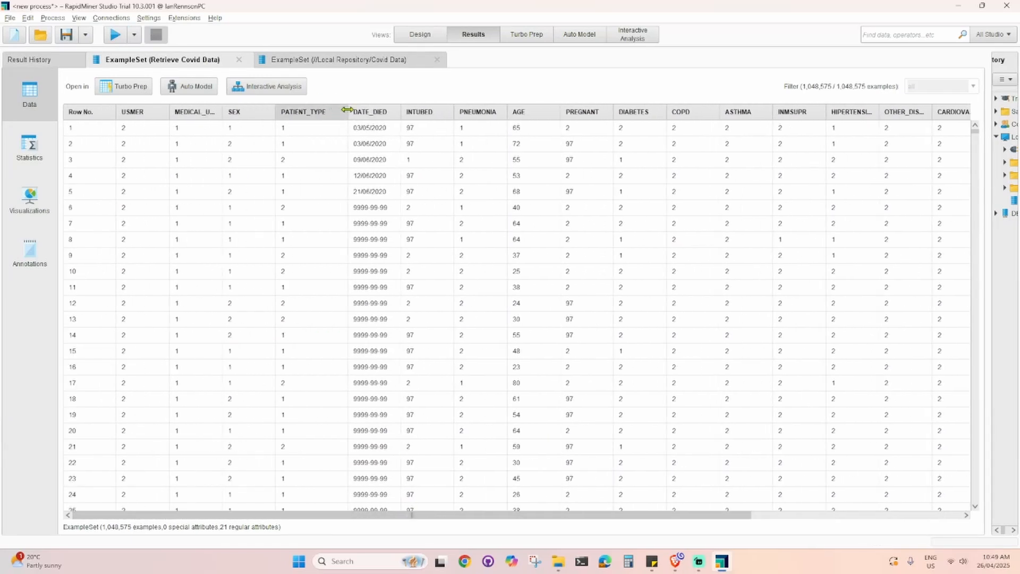
{"action": "left_click", "coordinate": [419, 35]}
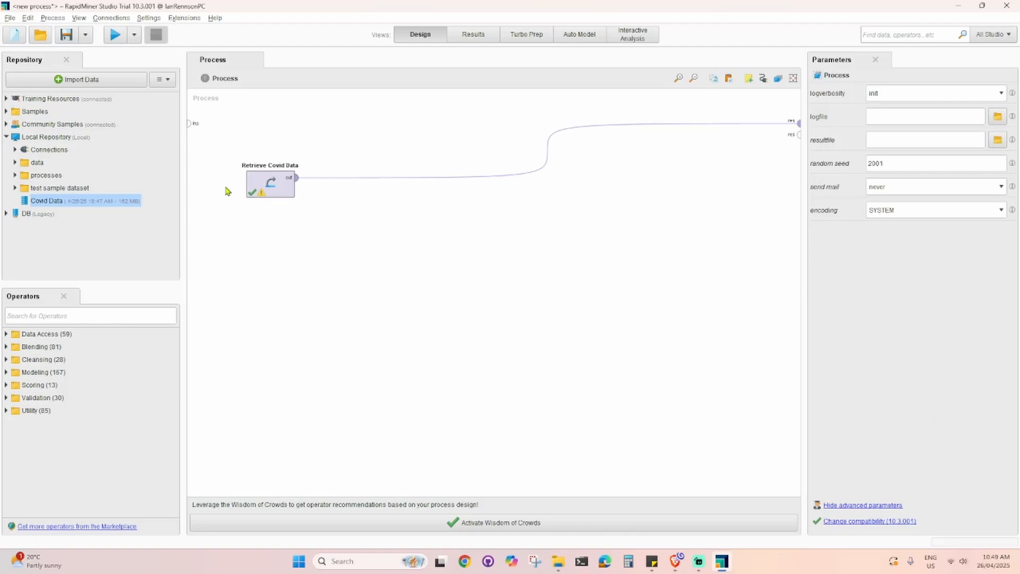
{"action": "left_click", "coordinate": [462, 40]}
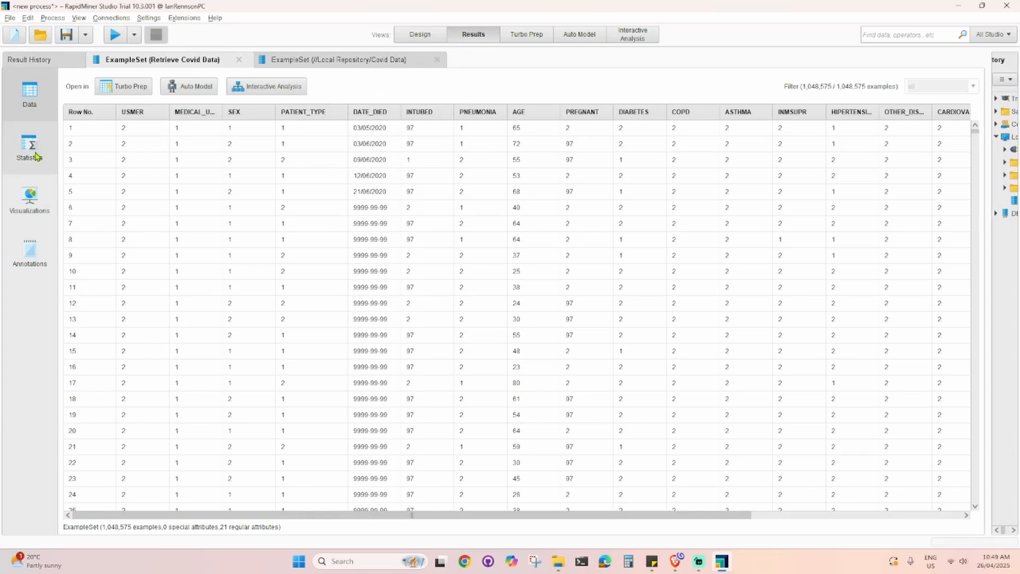
{"action": "left_click_drag", "start_coordinate": [348, 113], "coordinate": [333, 114]}
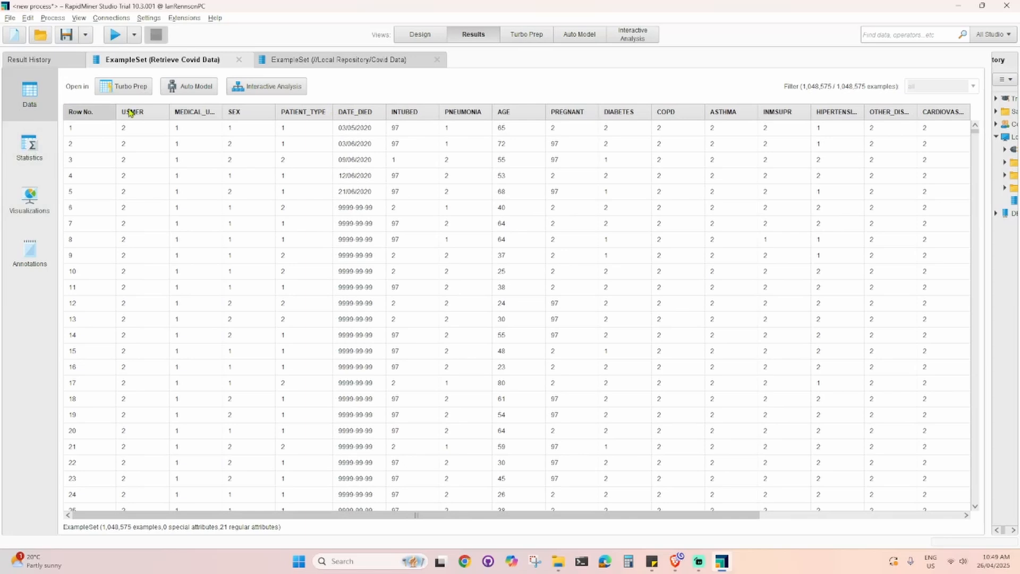
{"action": "left_click", "coordinate": [18, 158]}
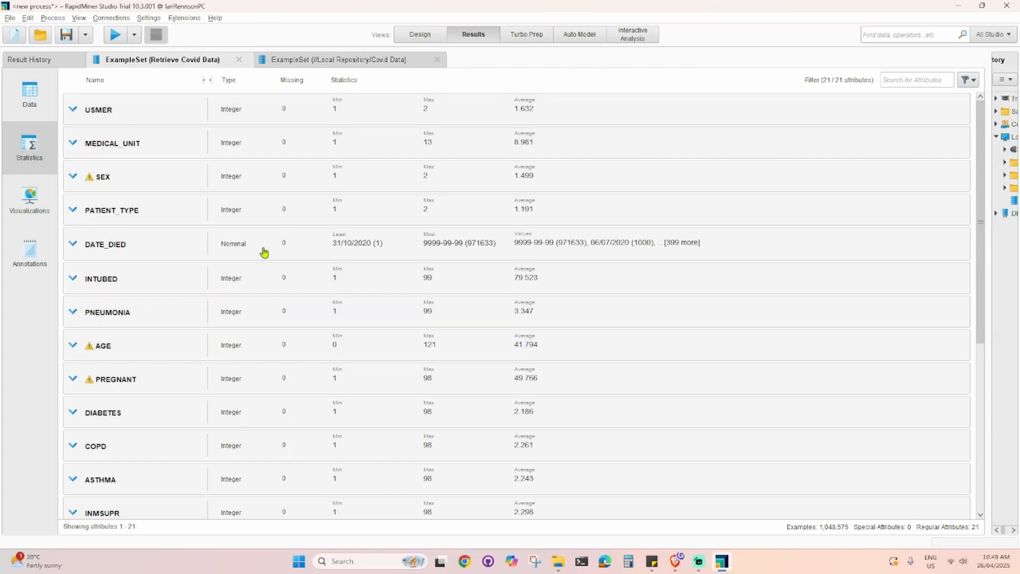
{"action": "left_click", "coordinate": [31, 202]}
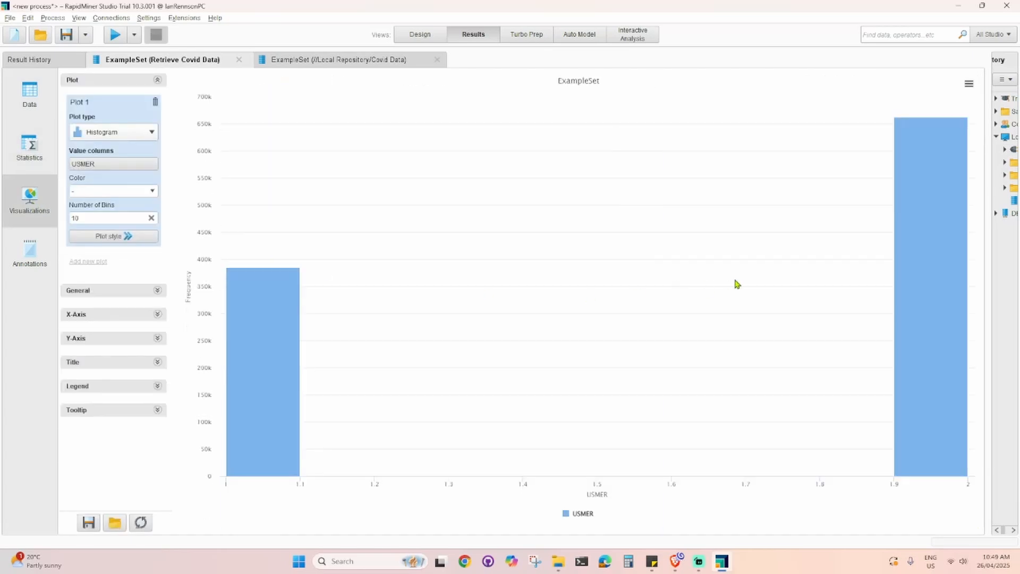
{"action": "left_click", "coordinate": [29, 253]}
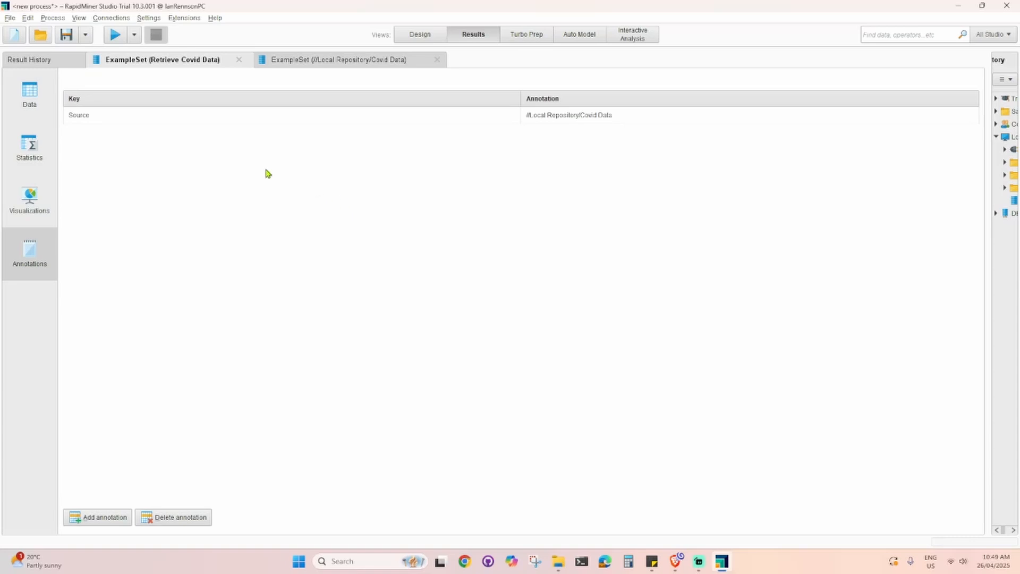
{"action": "left_click", "coordinate": [40, 105]}
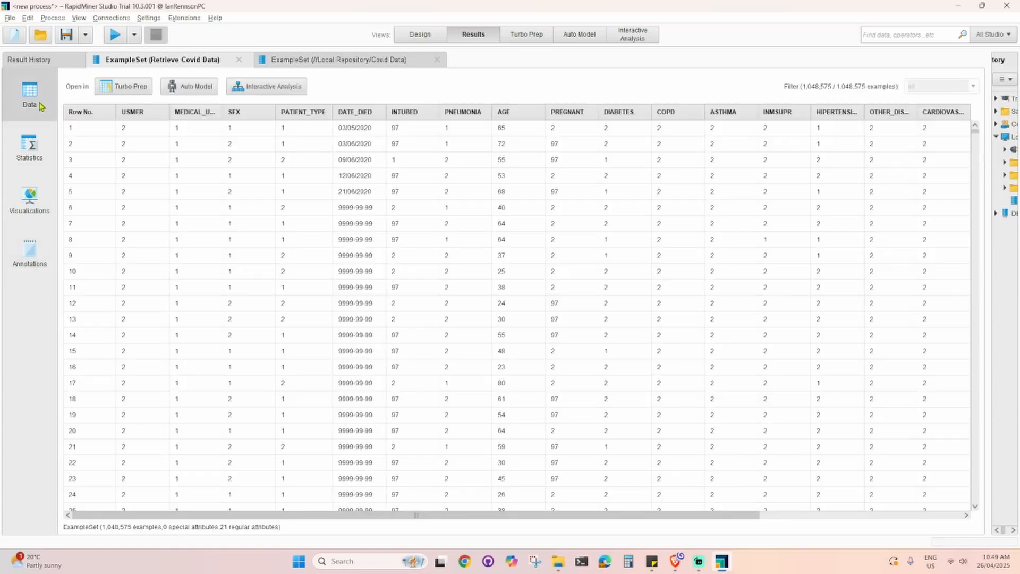
{"action": "left_click", "coordinate": [421, 35]}
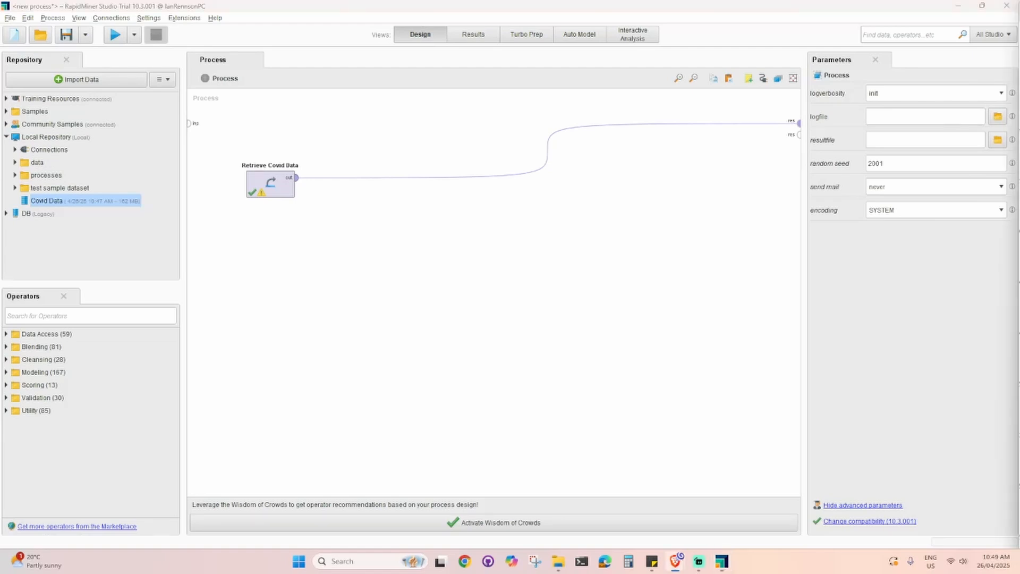
{"action": "left_click", "coordinate": [472, 35]}
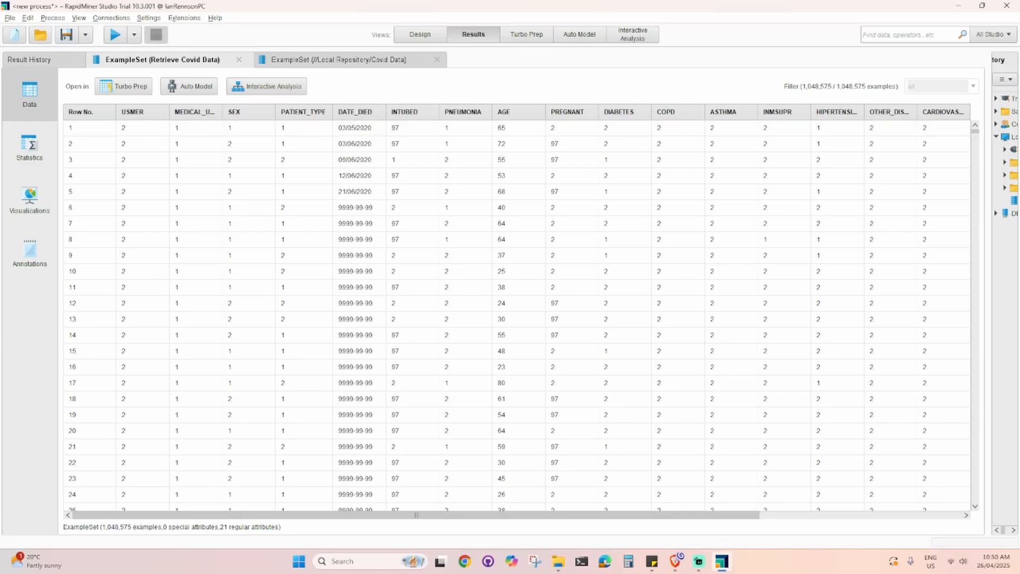
- Review the column descriptions on the Kaggle COVID-19 Dataset page in the browser and return to RapidMiner Studio
{"action": "key", "text": "alt+Tab"}
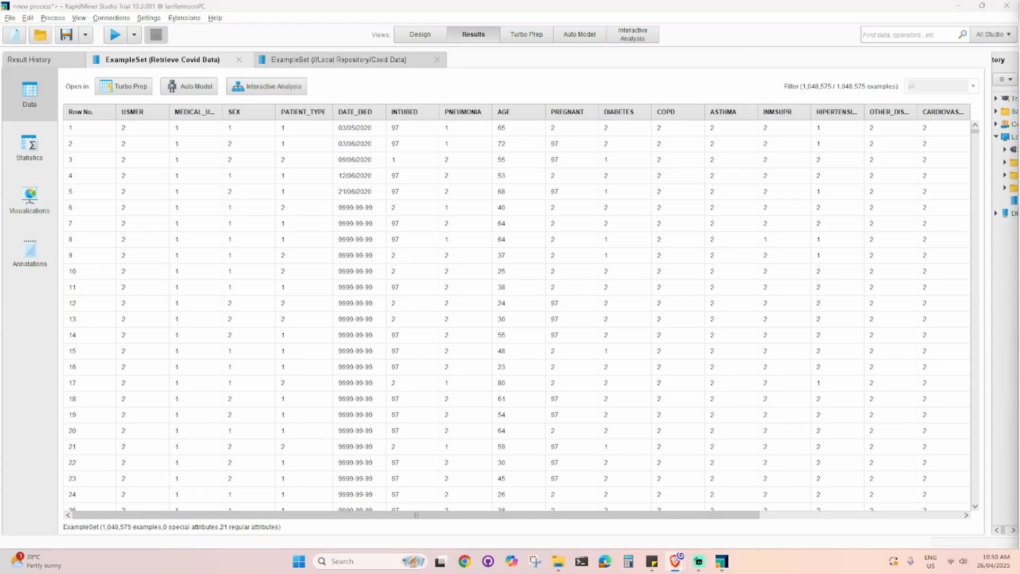
{"action": "mouse_move", "coordinate": [677, 567]}
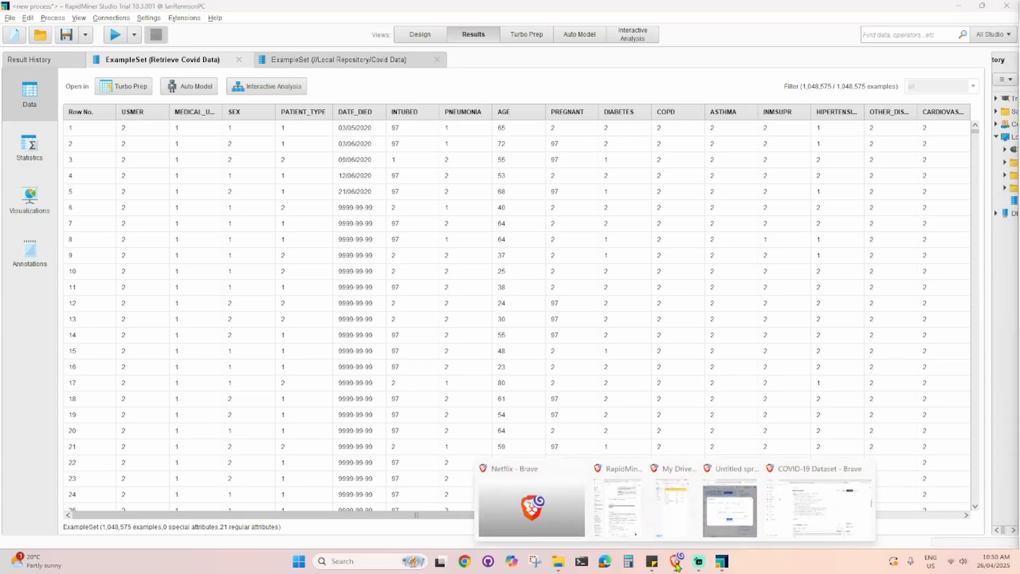
{"action": "left_click", "coordinate": [833, 533]}
{"action": "scroll", "coordinate": [458, 340], "scroll_direction": "up", "scroll_amount": 2}
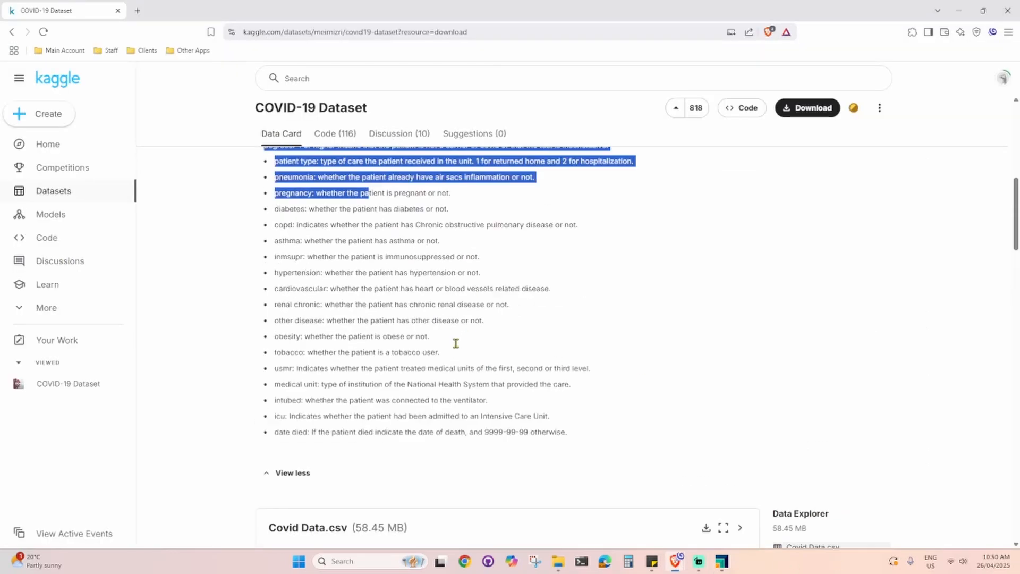
{"action": "scroll", "coordinate": [457, 340], "scroll_direction": "up", "scroll_amount": 4}
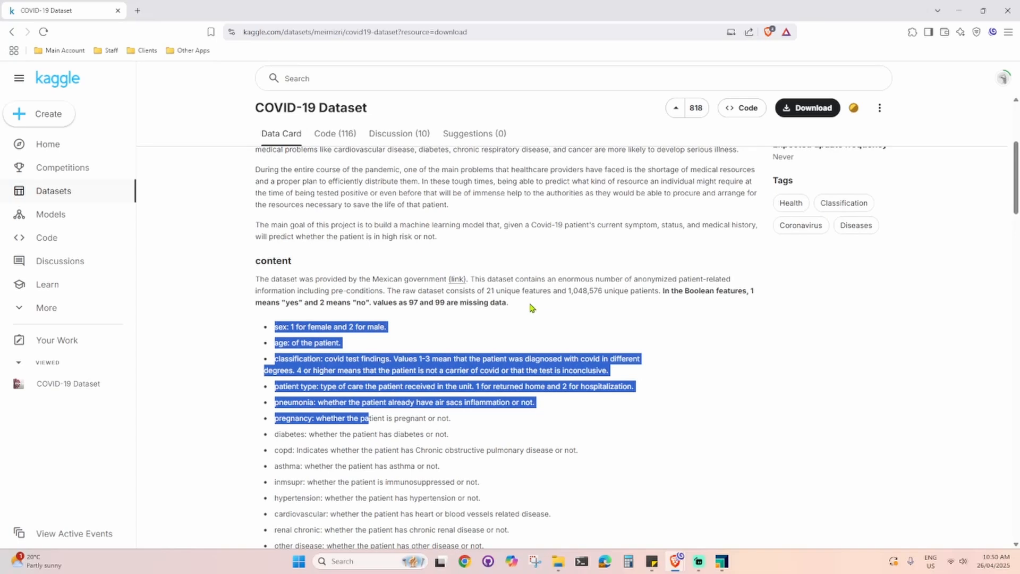
{"action": "scroll", "coordinate": [426, 303], "scroll_direction": "up", "scroll_amount": 1}
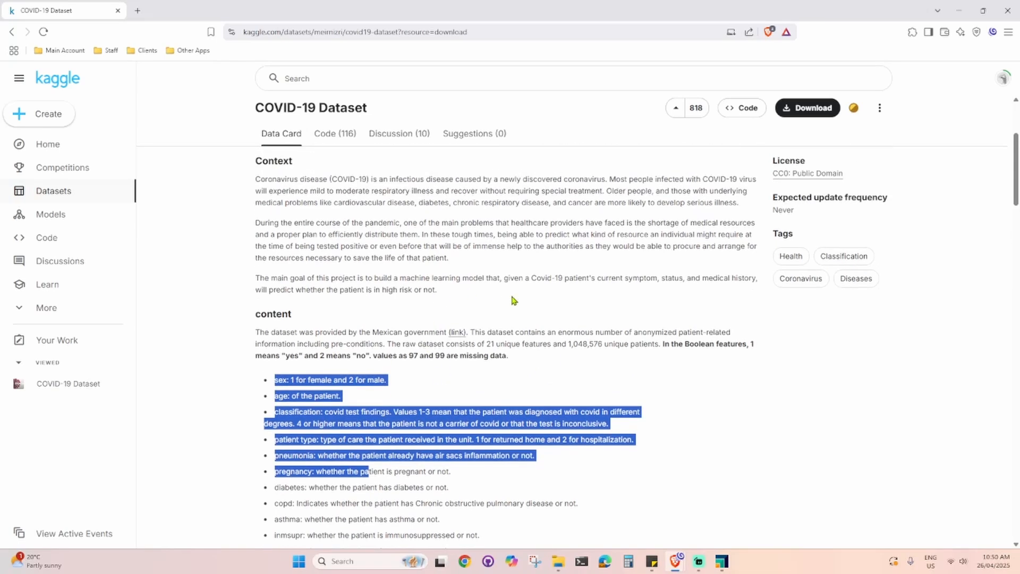
{"action": "scroll", "coordinate": [513, 302], "scroll_direction": "up", "scroll_amount": 1}
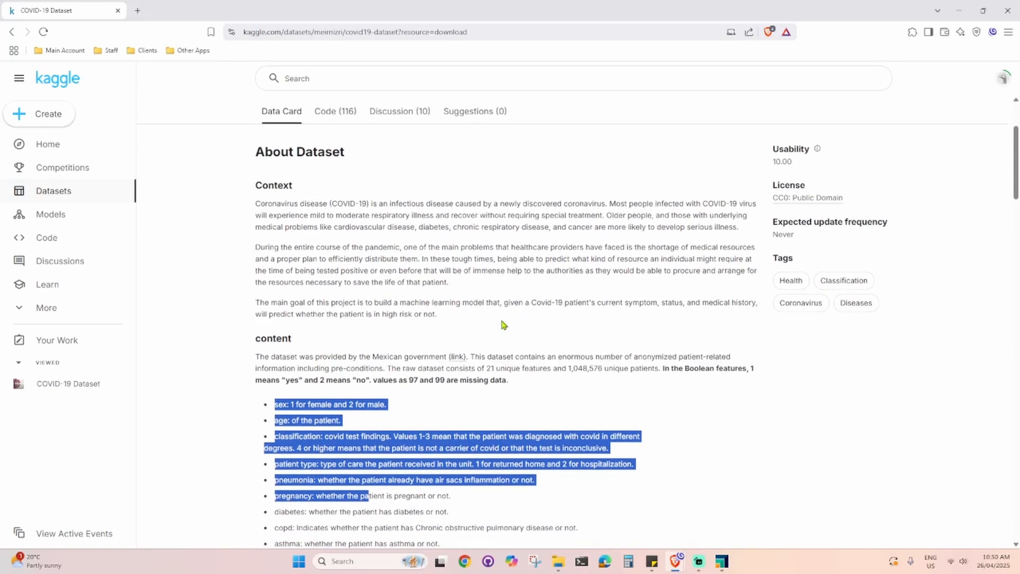
{"action": "scroll", "coordinate": [505, 325], "scroll_direction": "down", "scroll_amount": 1}
{"action": "left_click", "coordinate": [364, 370]}
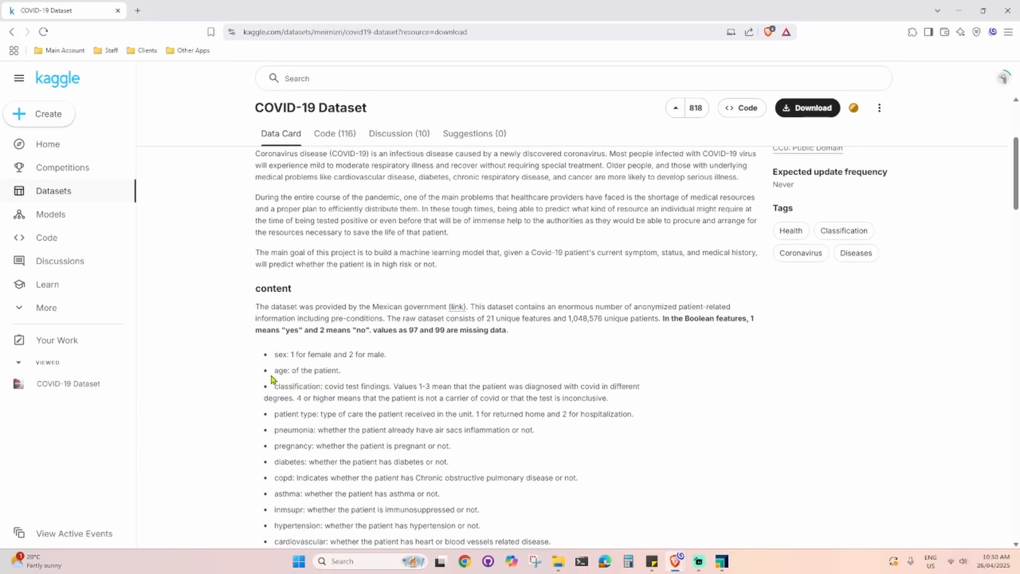
{"action": "scroll", "coordinate": [278, 417], "scroll_direction": "down", "scroll_amount": 1}
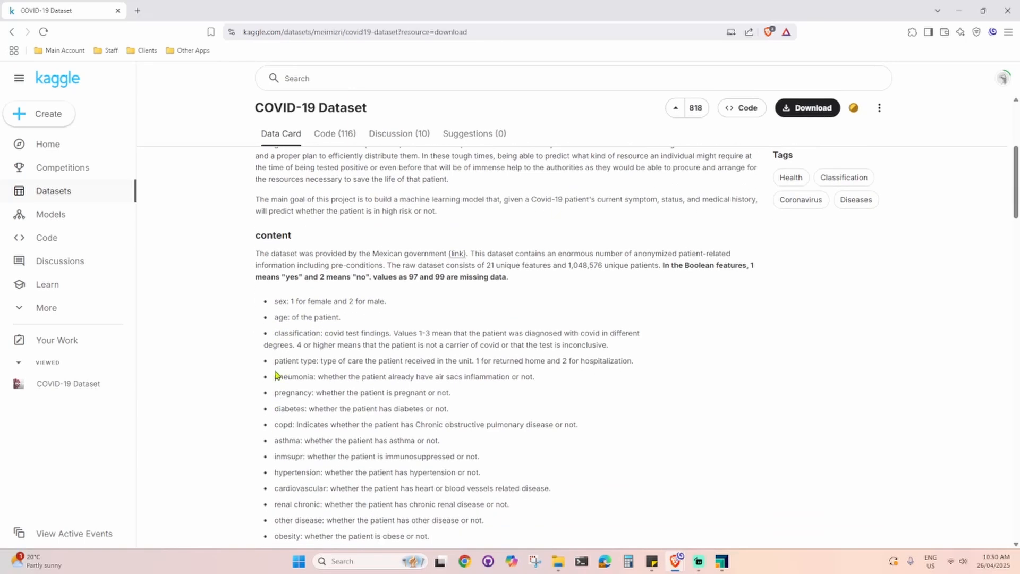
{"action": "scroll", "coordinate": [276, 375], "scroll_direction": "down", "scroll_amount": 2}
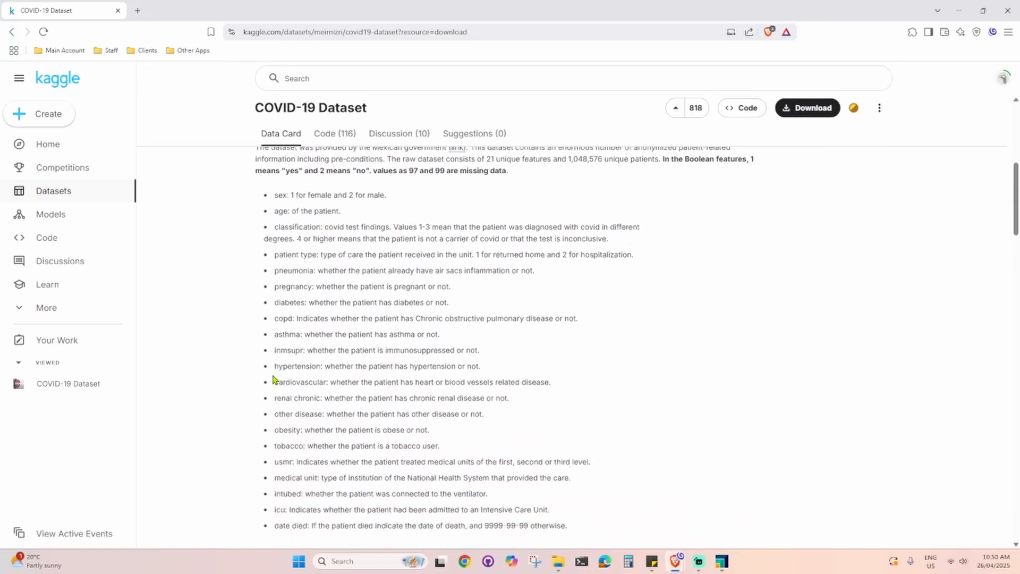
{"action": "scroll", "coordinate": [318, 473], "scroll_direction": "down", "scroll_amount": 2}
{"action": "left_click_drag", "start_coordinate": [583, 428], "coordinate": [272, 429]}
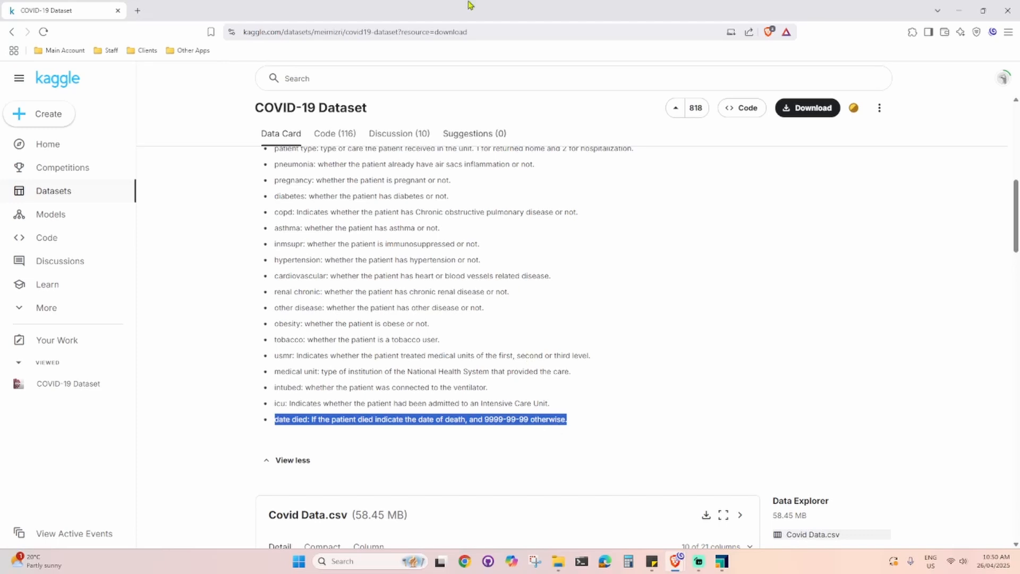
{"action": "double_click", "coordinate": [496, 6]}
{"action": "left_click", "coordinate": [340, 96]}
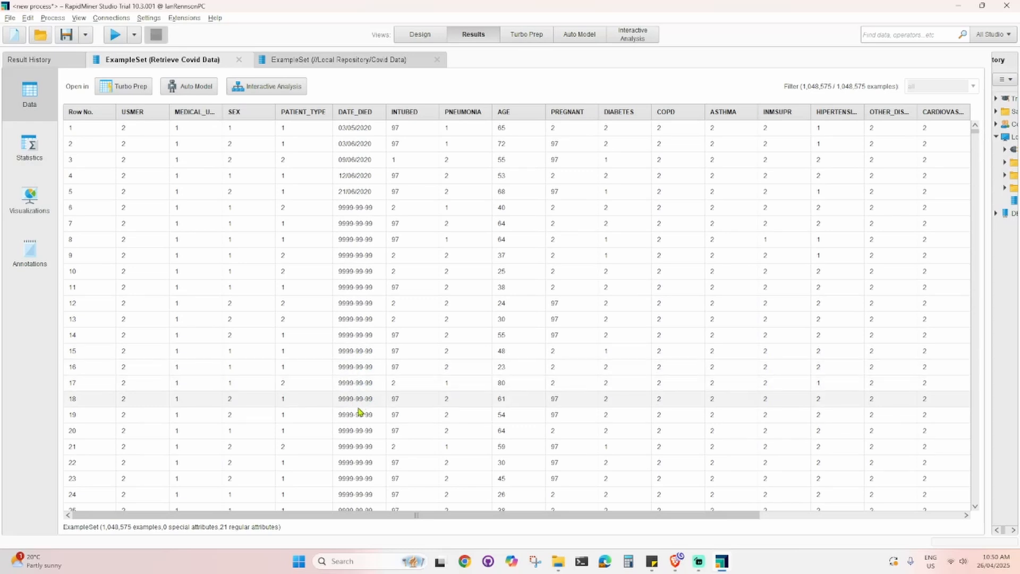
- Inspect the DATE_DIED values in the example set's data view
{"action": "scroll", "coordinate": [359, 467], "scroll_direction": "down", "scroll_amount": 2}
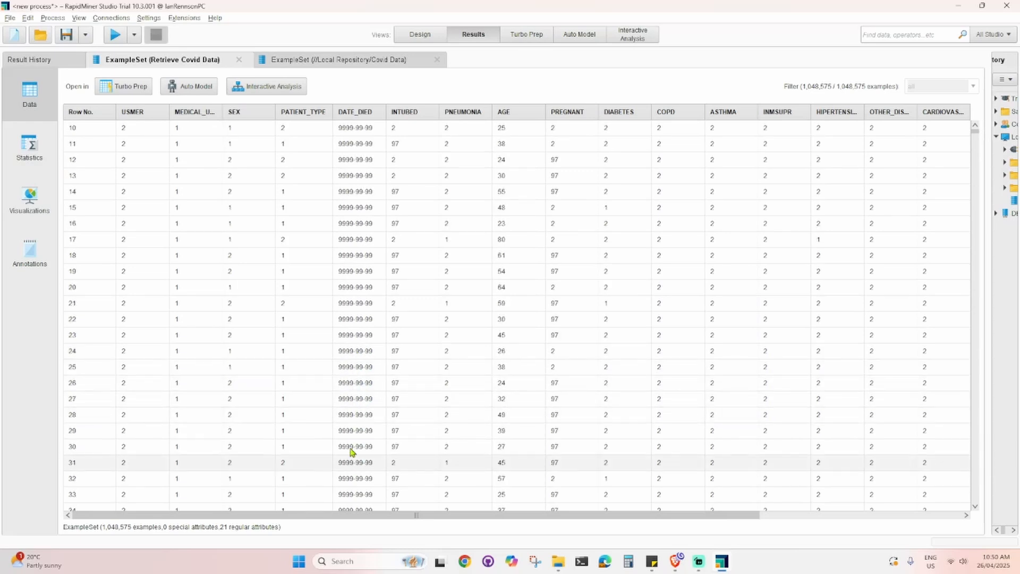
{"action": "scroll", "coordinate": [355, 449], "scroll_direction": "up", "scroll_amount": 2}
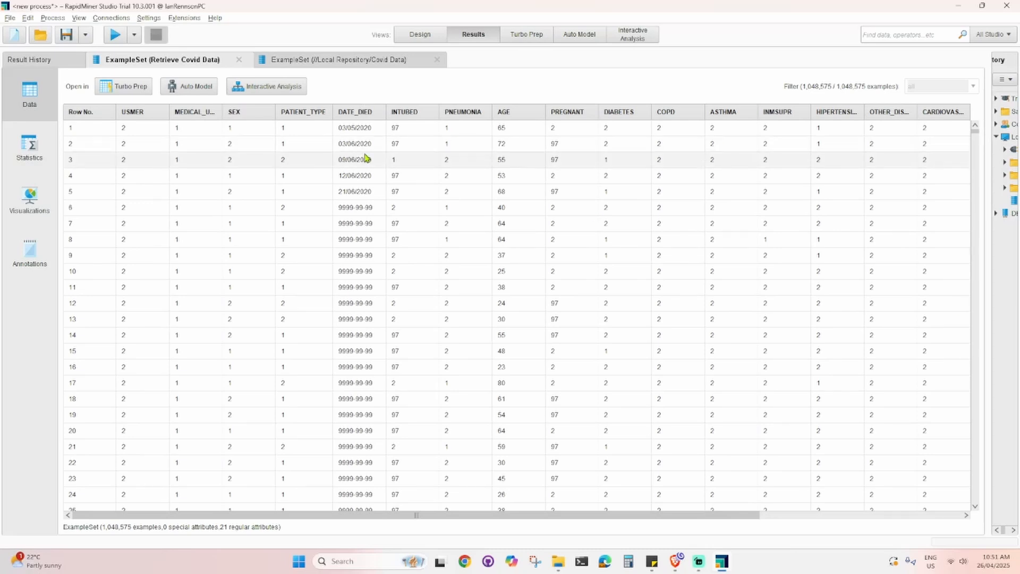
{"action": "left_click", "coordinate": [335, 211]}
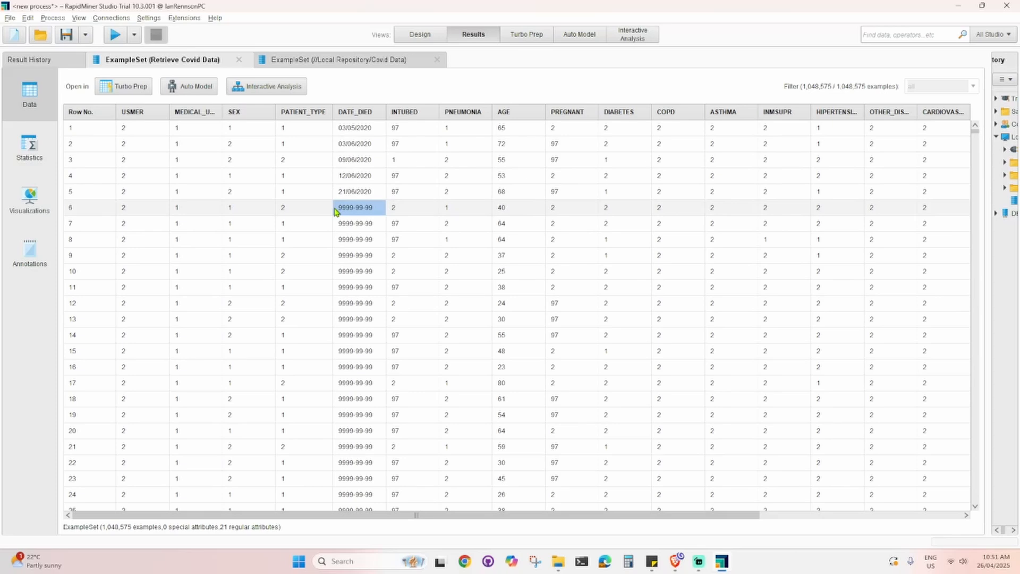
{"action": "left_click_drag", "start_coordinate": [335, 211], "coordinate": [346, 220]}
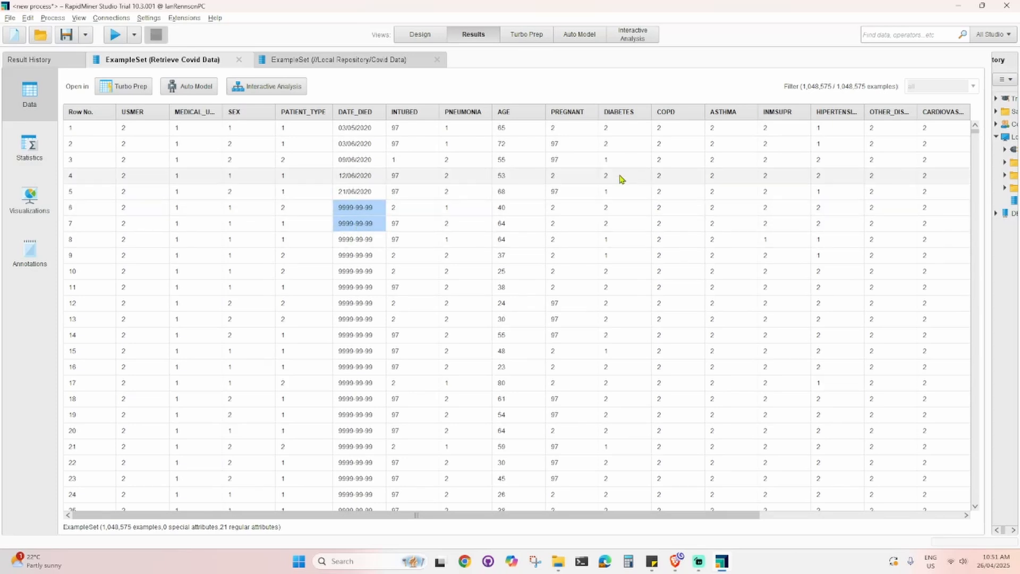
- Add a Generate Attributes operator after Retrieve Covid Data, wired to the process result
{"action": "left_click", "coordinate": [418, 34]}
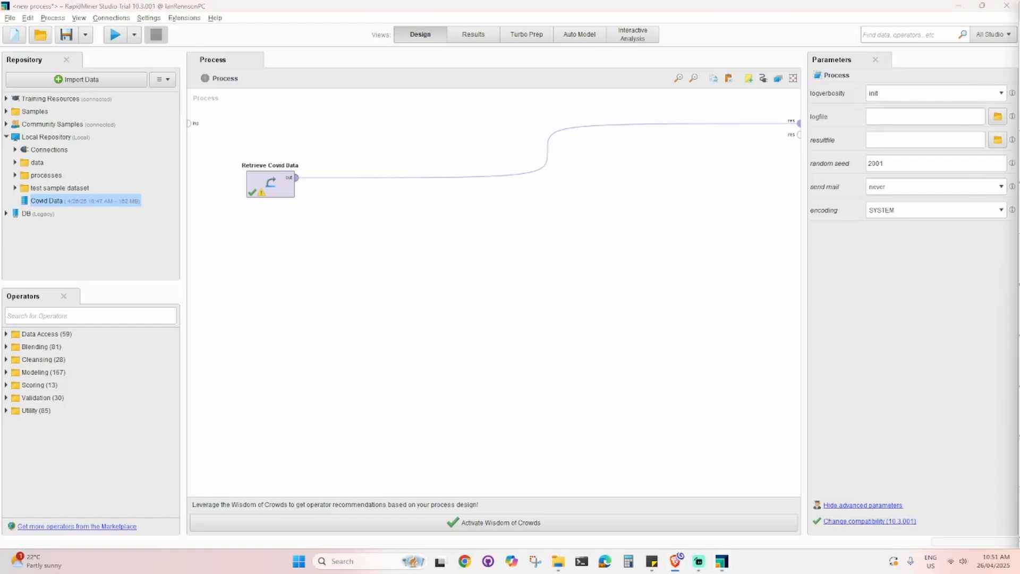
{"action": "left_click", "coordinate": [72, 316]}
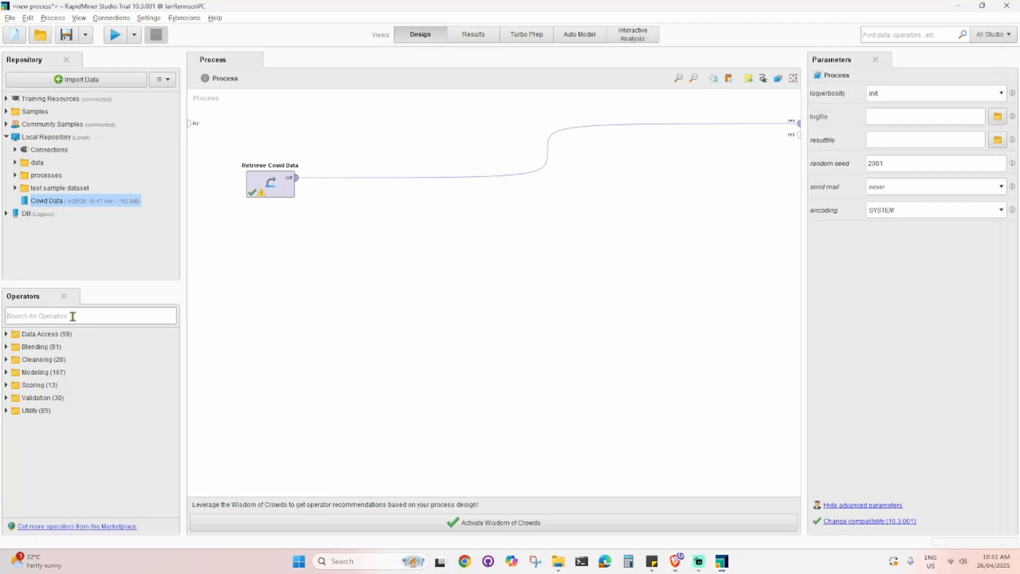
{"action": "type", "text": "gener"}
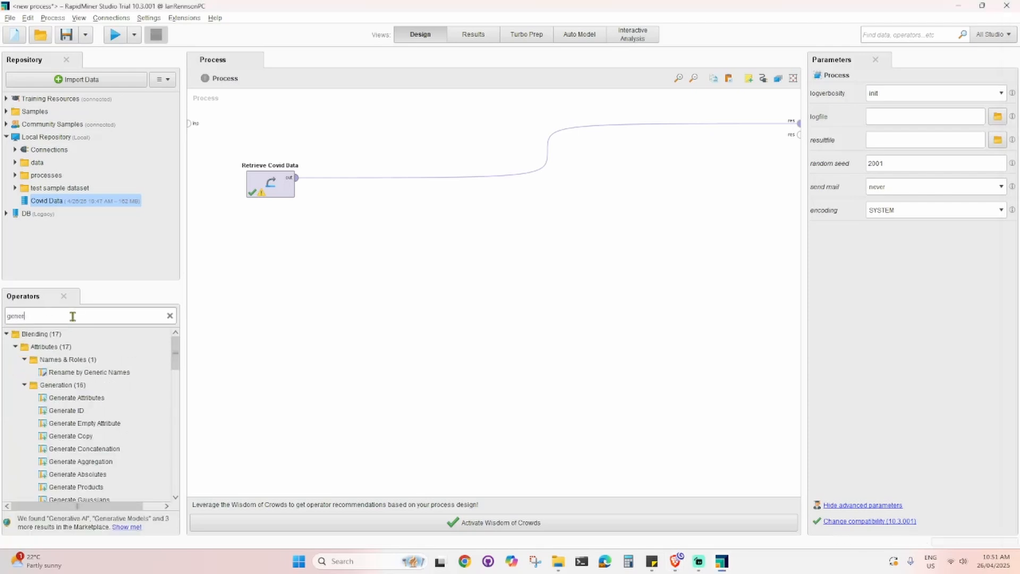
{"action": "type", "text": "ate attribute"}
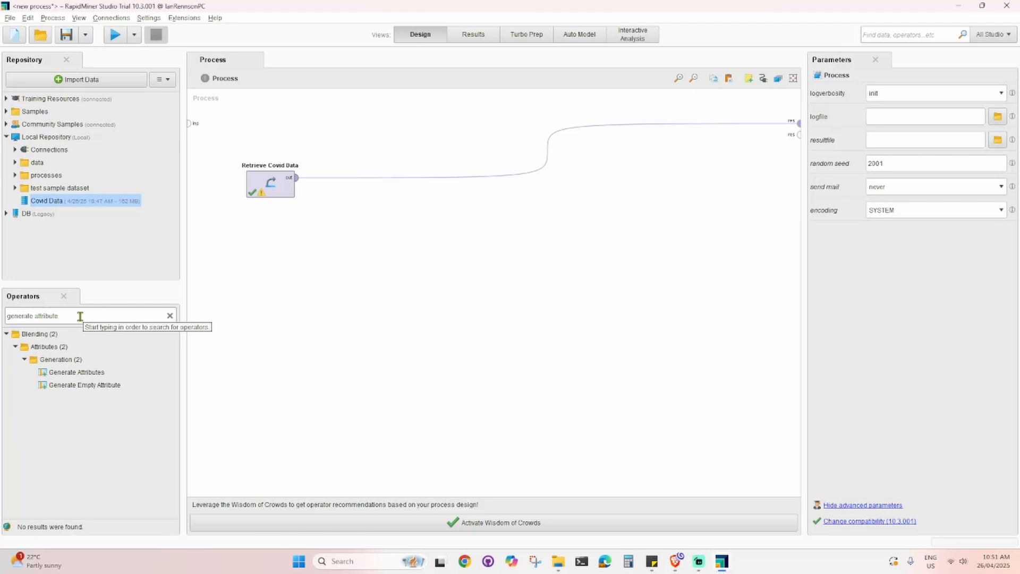
{"action": "left_click_drag", "start_coordinate": [80, 373], "coordinate": [343, 181]}
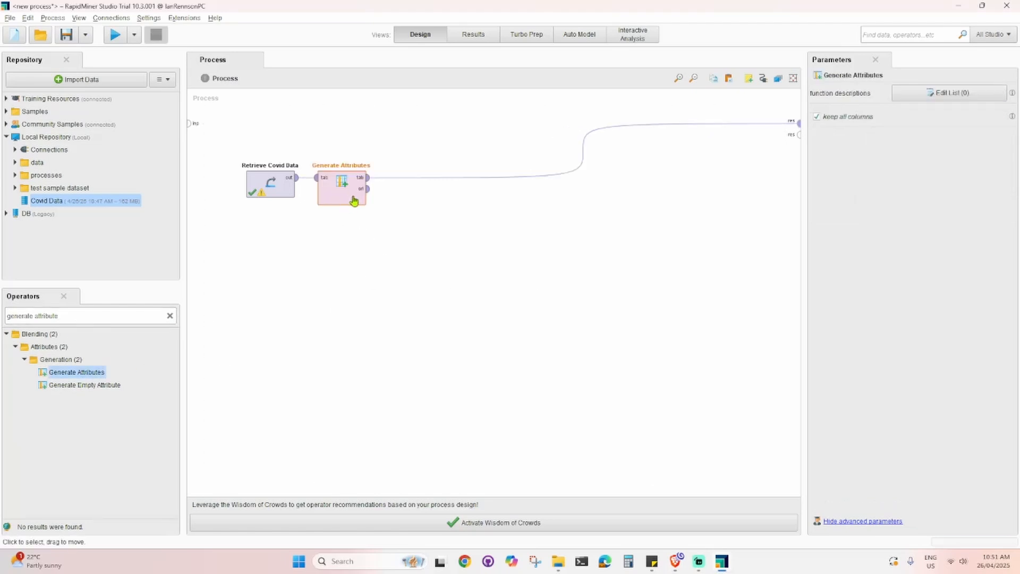
- Open the Generate Attributes function descriptions list and name a new column STATUS
{"action": "left_click", "coordinate": [933, 94]}
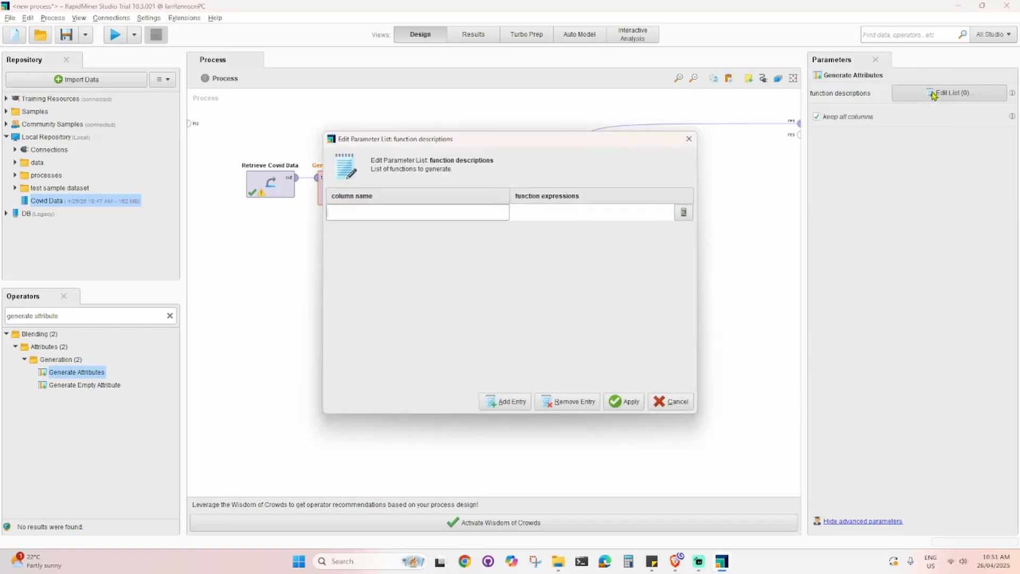
{"action": "double_click", "coordinate": [422, 212]}
{"action": "type", "text": "STATUS"}
{"action": "double_click", "coordinate": [550, 216]}
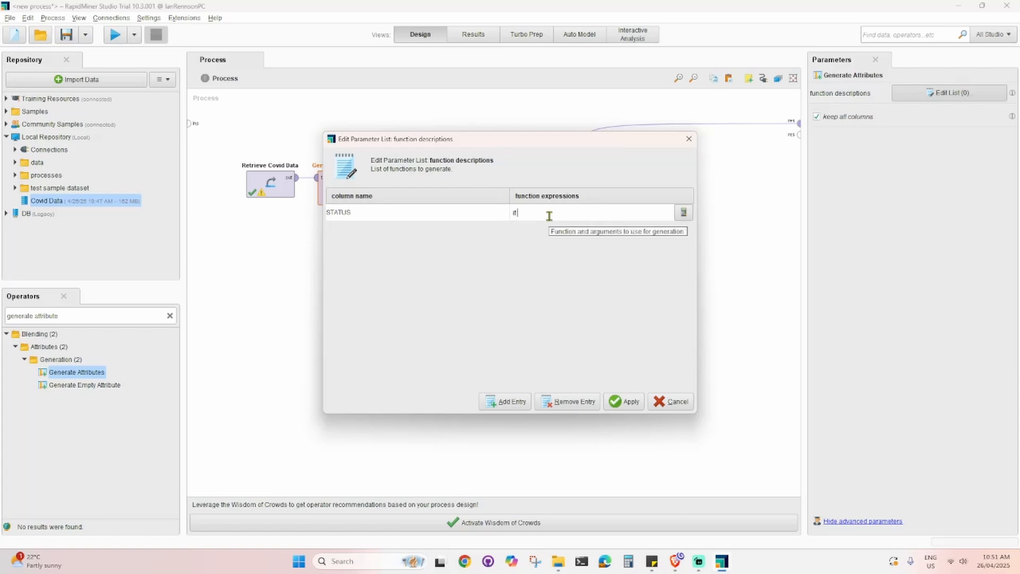
- Set the STATUS expression to if (DATE_DIED == "9999-99-99",0,1) and apply the list
{"action": "type", "text": "if (DATE_DIED"}
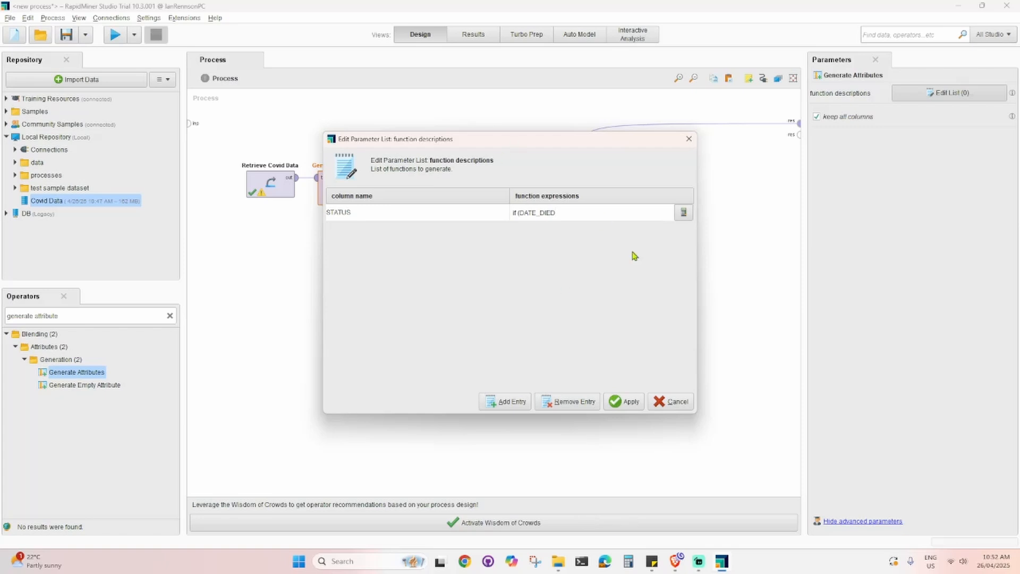
{"action": "left_click_drag", "start_coordinate": [559, 213], "coordinate": [520, 213]}
{"action": "left_click", "coordinate": [566, 215]}
{"action": "type", "text": "9999-99-99\","}
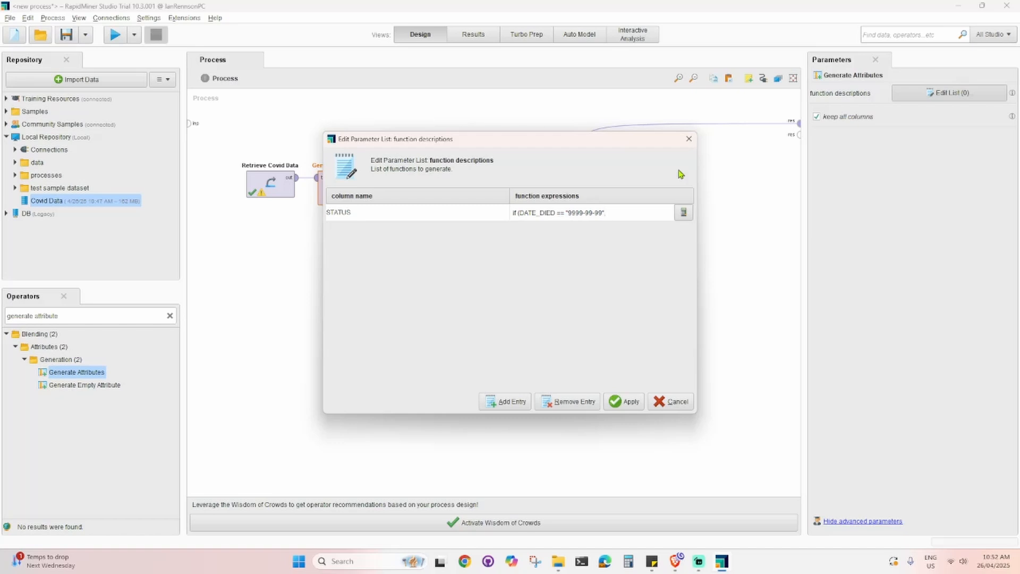
{"action": "type", "text": "1"}
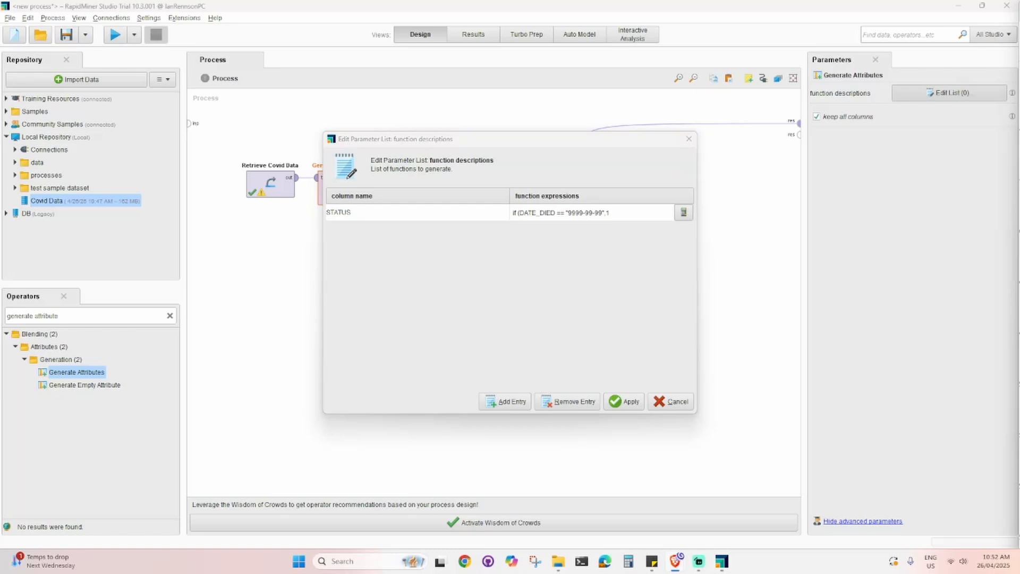
{"action": "left_click", "coordinate": [624, 212]}
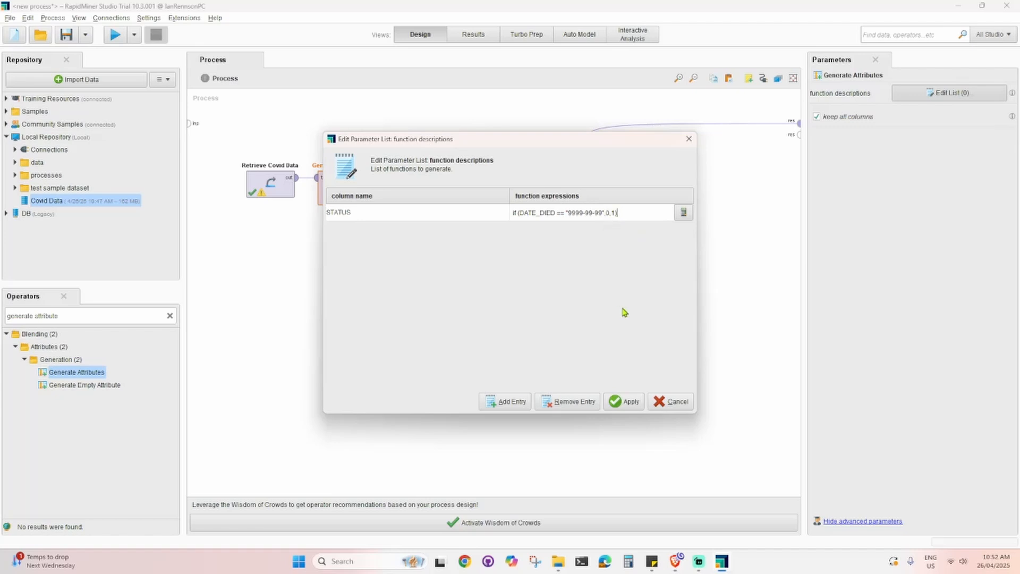
{"action": "left_click", "coordinate": [522, 211]}
{"action": "type", "text": "("}
{"action": "left_click_drag", "start_coordinate": [559, 212], "coordinate": [534, 215]}
{"action": "left_click_drag", "start_coordinate": [603, 212], "coordinate": [570, 214]}
{"action": "left_click", "coordinate": [608, 213]}
{"action": "left_click_drag", "start_coordinate": [607, 213], "coordinate": [612, 213]}
{"action": "type", "text": ","}
{"action": "left_click", "coordinate": [631, 404]}
{"action": "left_click", "coordinate": [587, 369]}
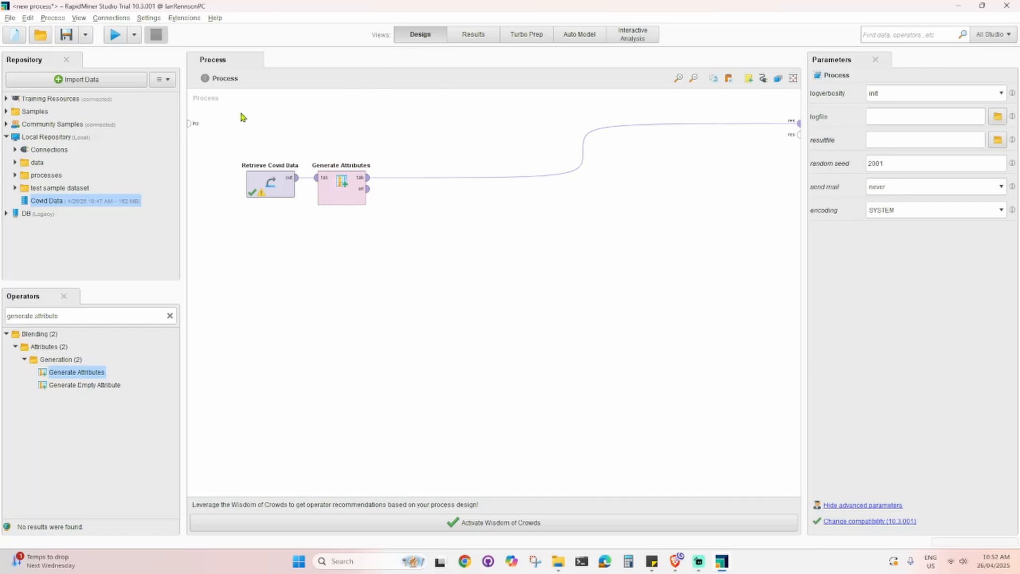
- Run the process and place the new STATUS column beside DATE_DIED in the results data view
{"action": "left_click", "coordinate": [114, 35]}
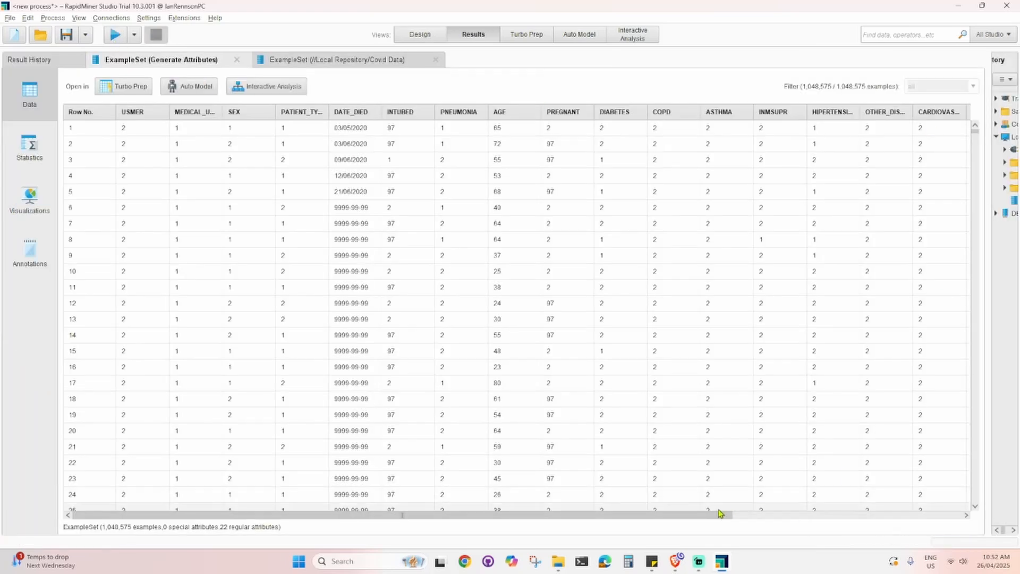
{"action": "left_click_drag", "start_coordinate": [719, 513], "coordinate": [952, 503]}
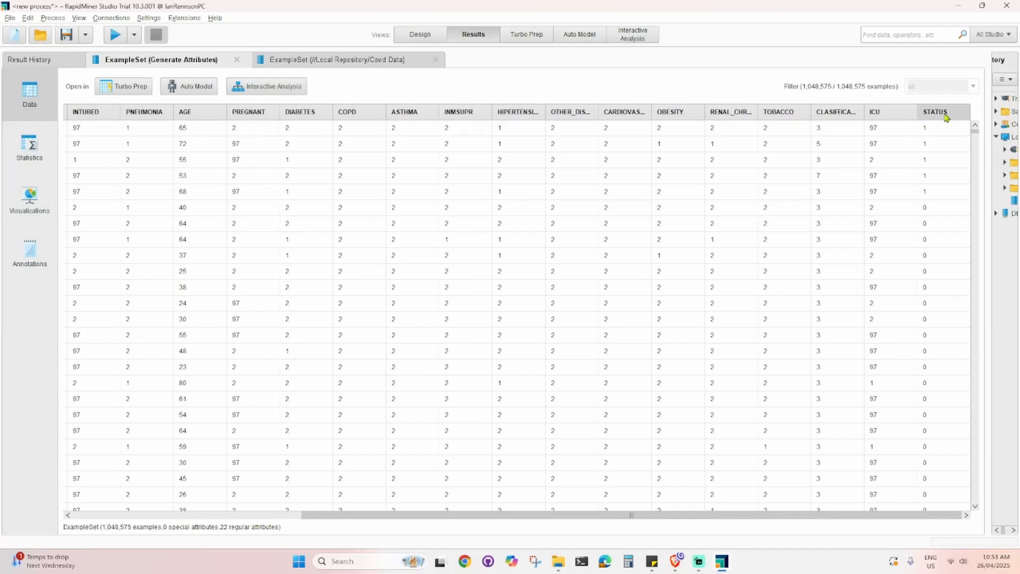
{"action": "left_click_drag", "start_coordinate": [945, 114], "coordinate": [123, 120]}
{"action": "left_click_drag", "start_coordinate": [466, 514], "coordinate": [253, 518]}
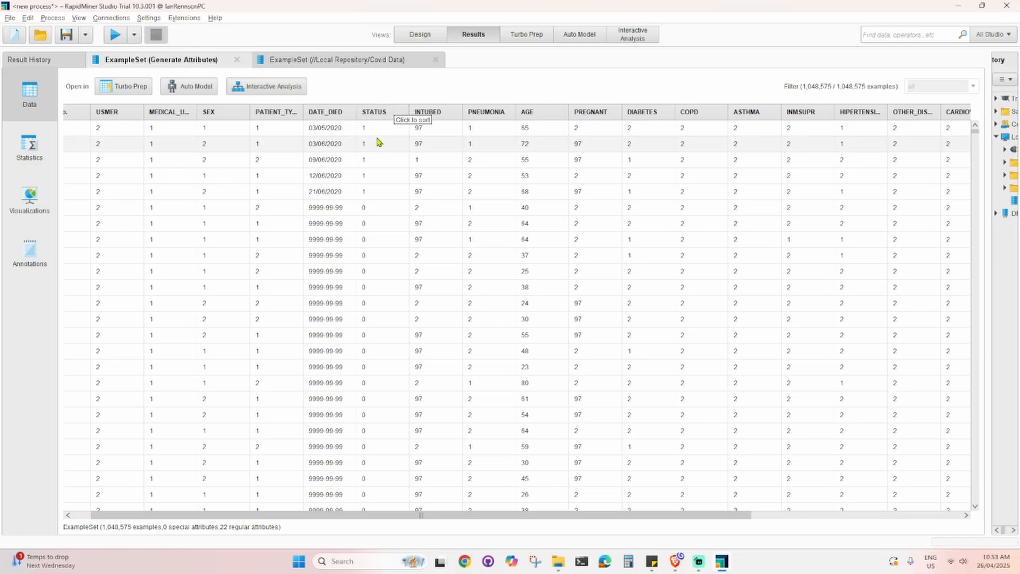
- Move the PREGNANT column next to STATUS in the results data view
{"action": "left_click", "coordinate": [414, 36]}
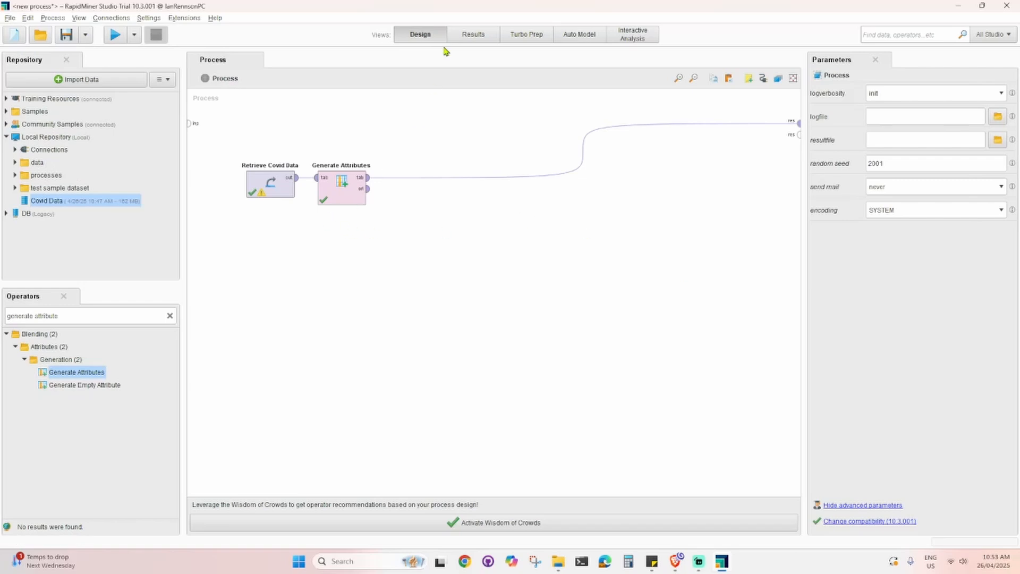
{"action": "left_click", "coordinate": [479, 37]}
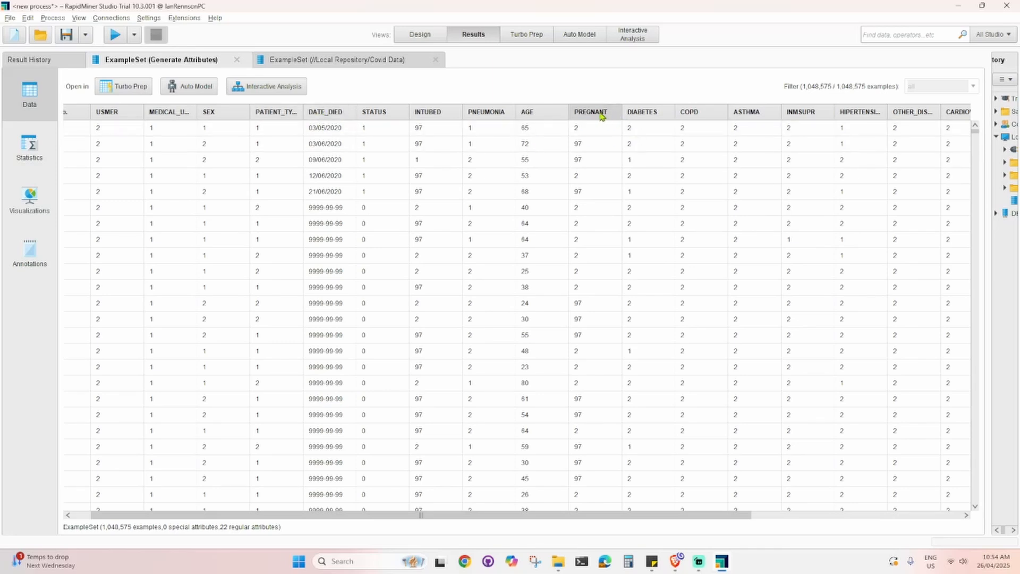
{"action": "left_click_drag", "start_coordinate": [602, 115], "coordinate": [431, 103]}
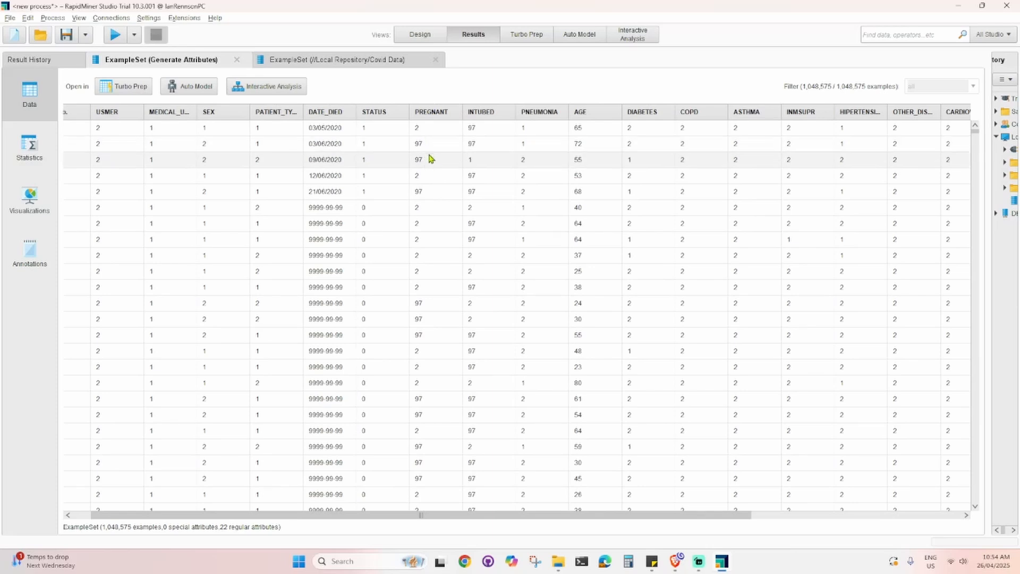
- Review the dataset description on the Kaggle COVID-19 Dataset page in the browser and return to RapidMiner
{"action": "mouse_move", "coordinate": [672, 569]}
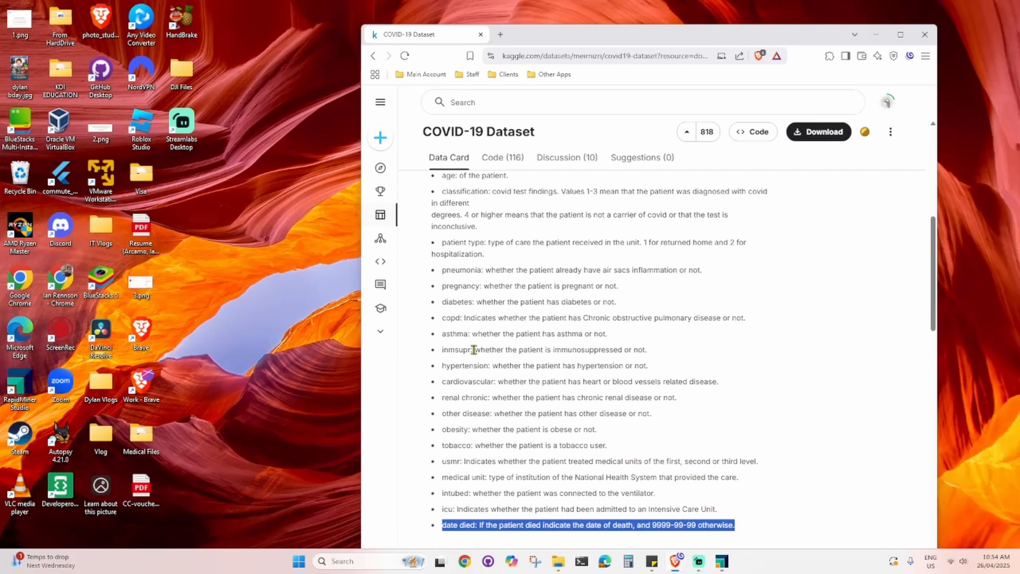
{"action": "left_click", "coordinate": [824, 524]}
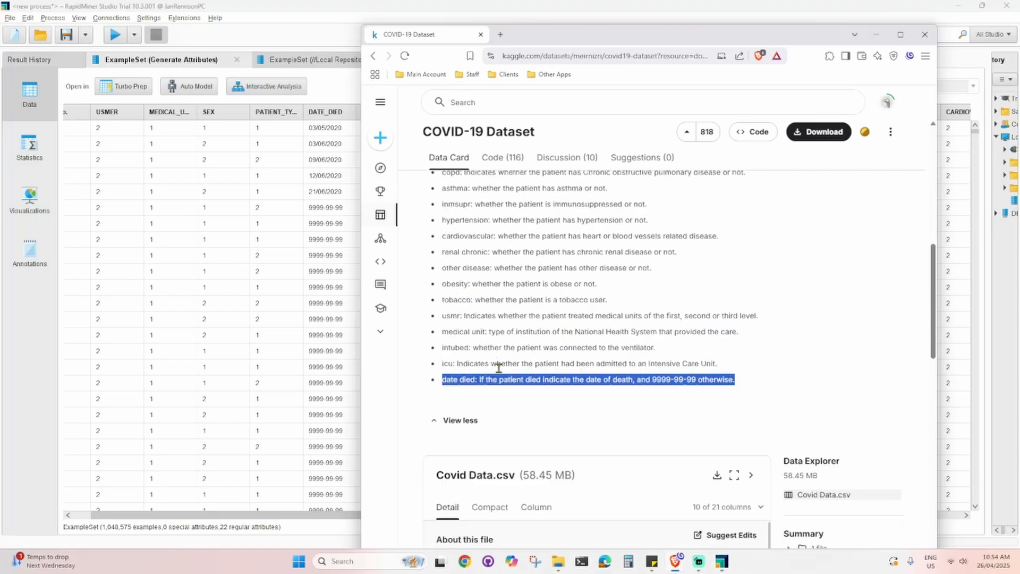
{"action": "scroll", "coordinate": [531, 362], "scroll_direction": "up", "scroll_amount": 5}
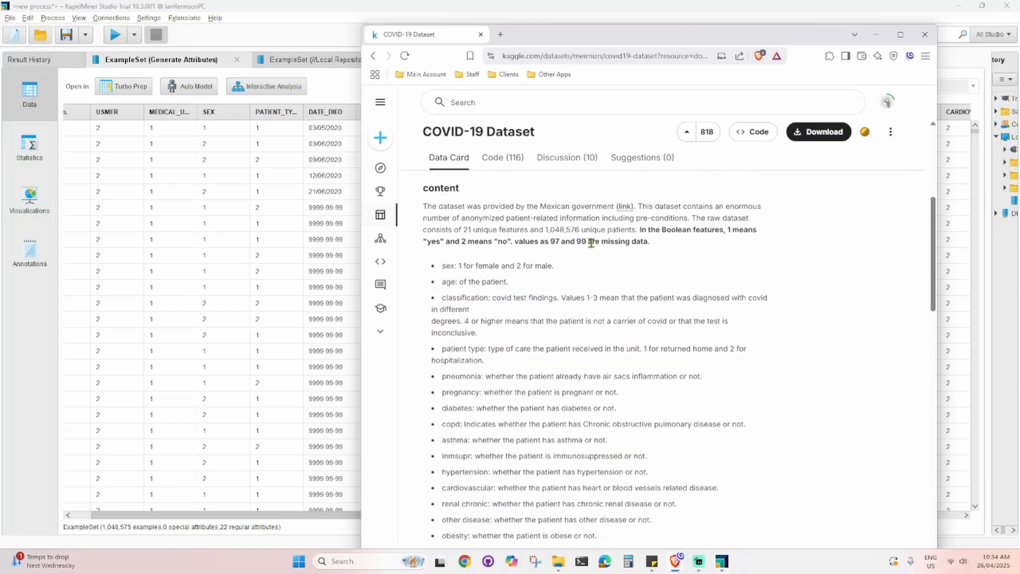
{"action": "left_click", "coordinate": [876, 34]}
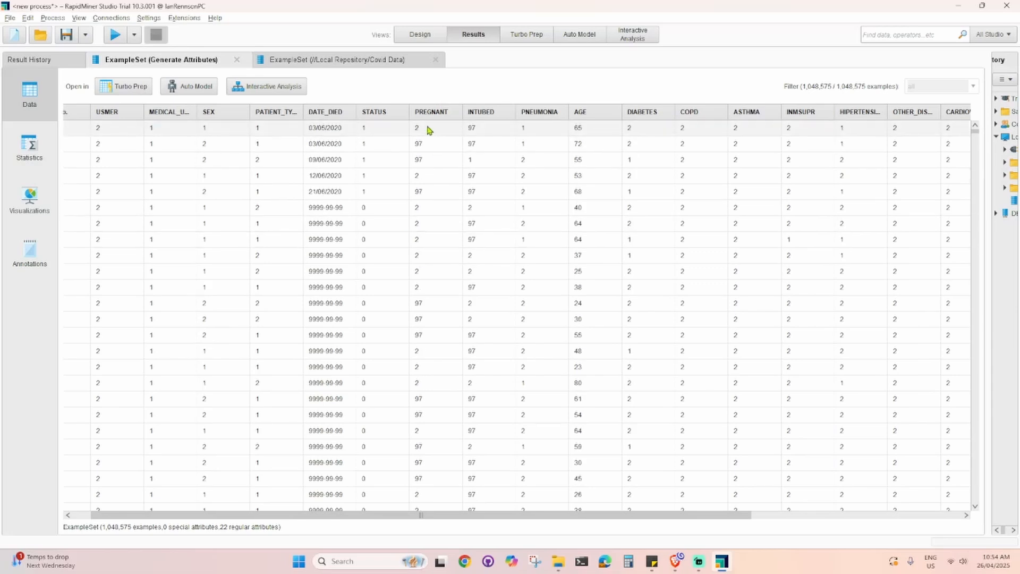
- Scroll through the PREGNANT and SEX values in the example set's data view
{"action": "scroll", "coordinate": [433, 186], "scroll_direction": "down", "scroll_amount": 6}
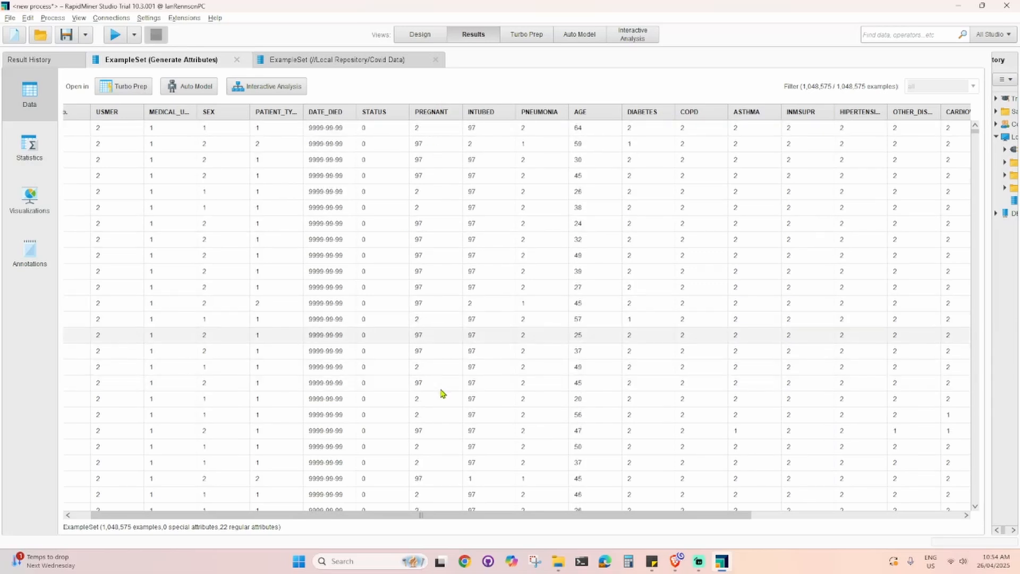
{"action": "scroll", "coordinate": [442, 393], "scroll_direction": "down", "scroll_amount": 6}
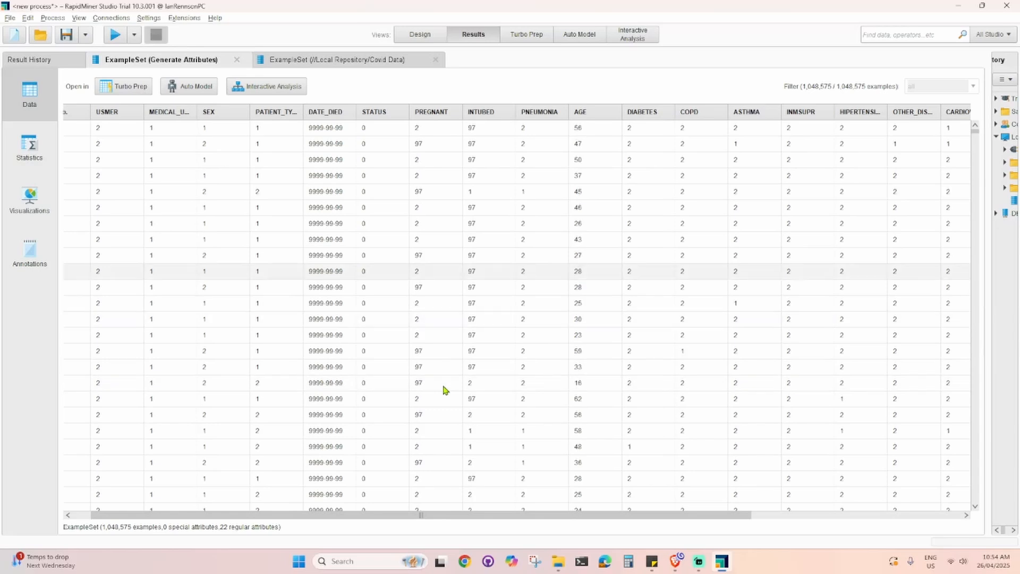
{"action": "scroll", "coordinate": [445, 391], "scroll_direction": "down", "scroll_amount": 1}
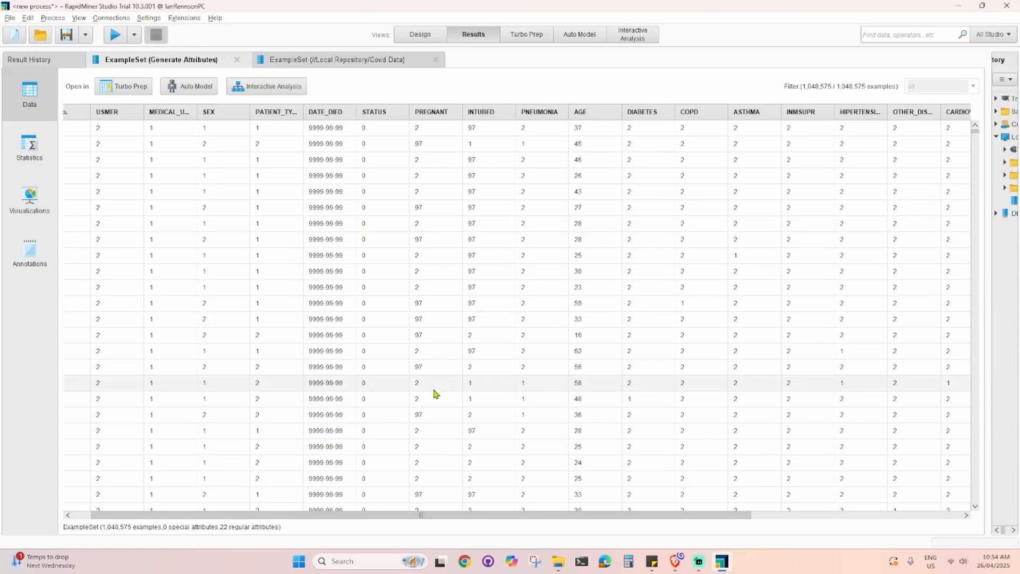
{"action": "scroll", "coordinate": [433, 393], "scroll_direction": "down", "scroll_amount": 5}
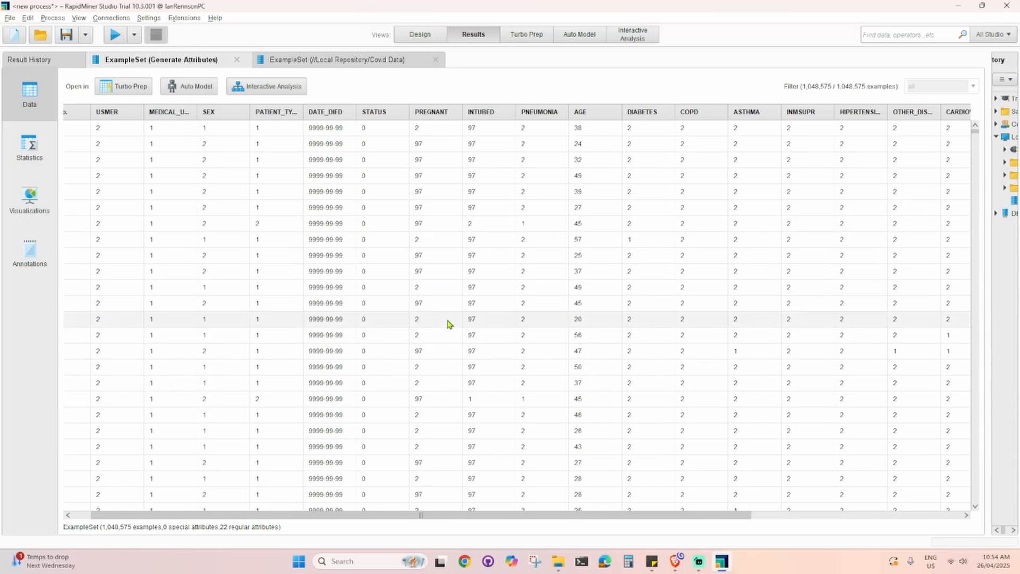
{"action": "scroll", "coordinate": [450, 315], "scroll_direction": "down", "scroll_amount": 5}
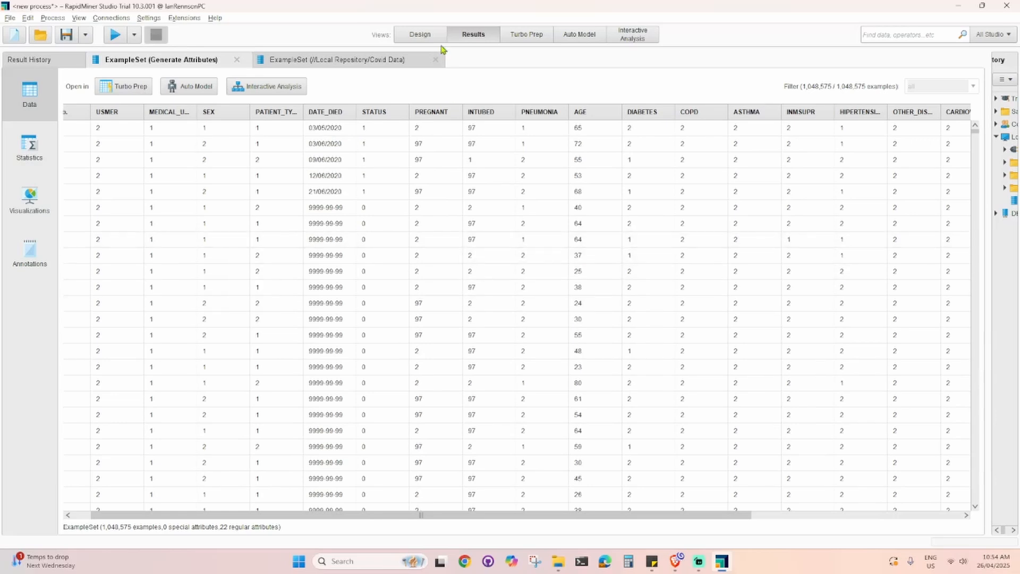
- Add a second Generate Attributes function entry named PREGNANT_FIX
{"action": "left_click", "coordinate": [419, 35]}
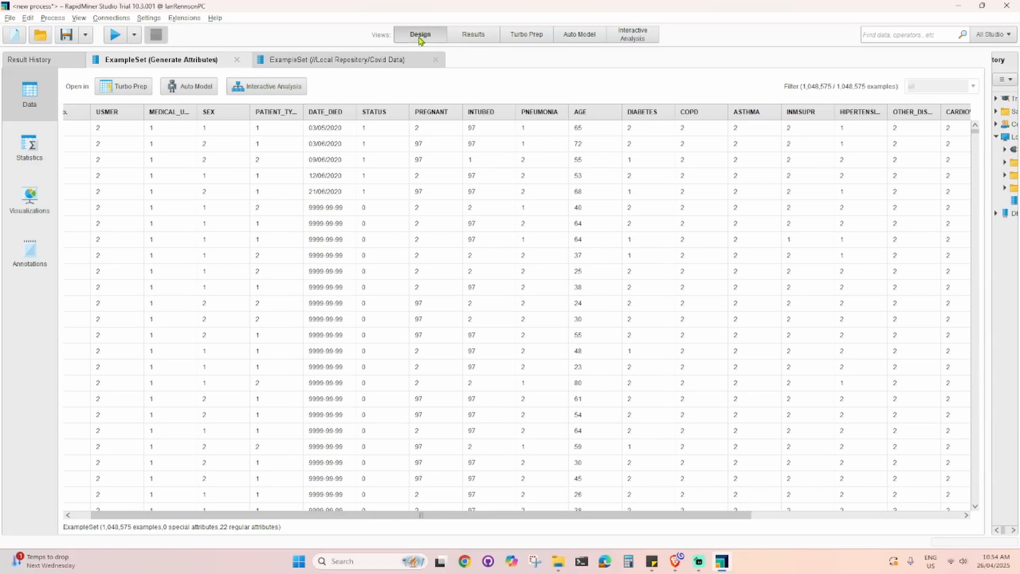
{"action": "left_click", "coordinate": [346, 199]}
{"action": "left_click", "coordinate": [929, 94]}
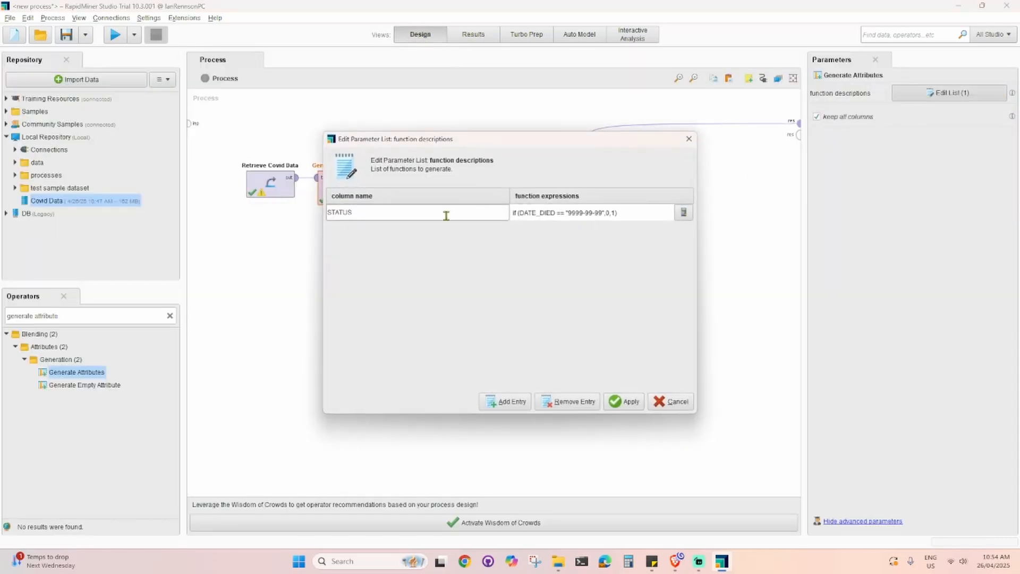
{"action": "left_click", "coordinate": [506, 402]}
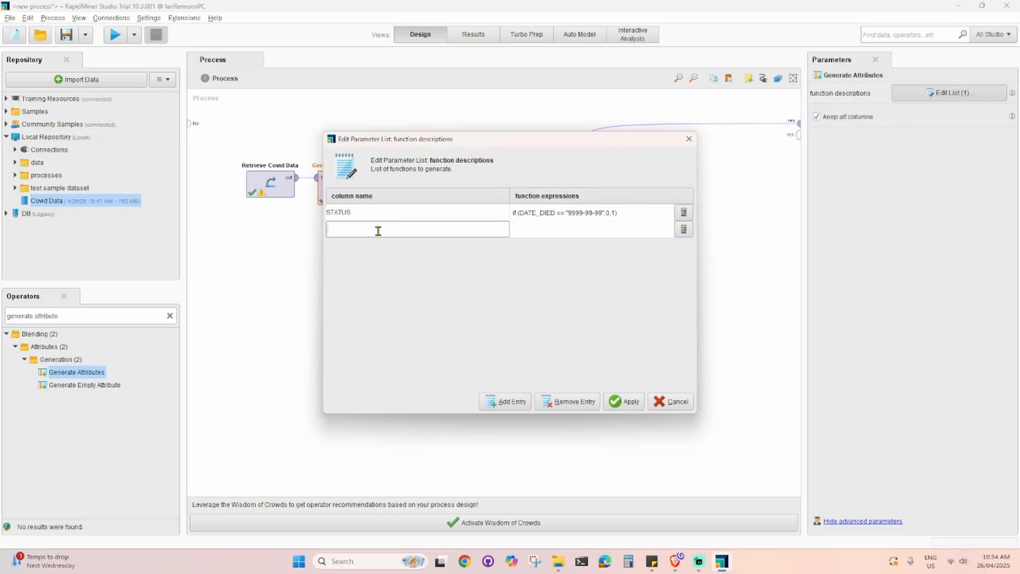
{"action": "type", "text": "PREGN"}
{"action": "type", "text": "ANT_FLA"}
{"action": "left_click", "coordinate": [541, 229]}
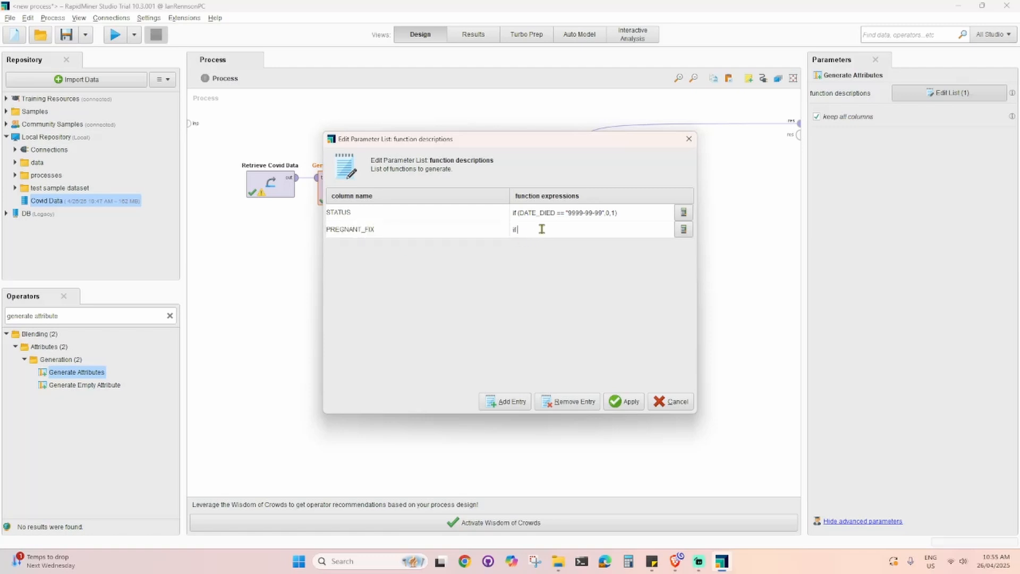
- Write the PREGNANT_FIX function expression as a nested if testing SEX ==1 and PREGNANT==1
{"action": "type", "text": "if ("}
{"action": "type", "text": "SEX"}
{"action": "type", "text": "P(RE"}
{"action": "type", "text": "REGNA"}
{"action": "type", "text": "NT"}
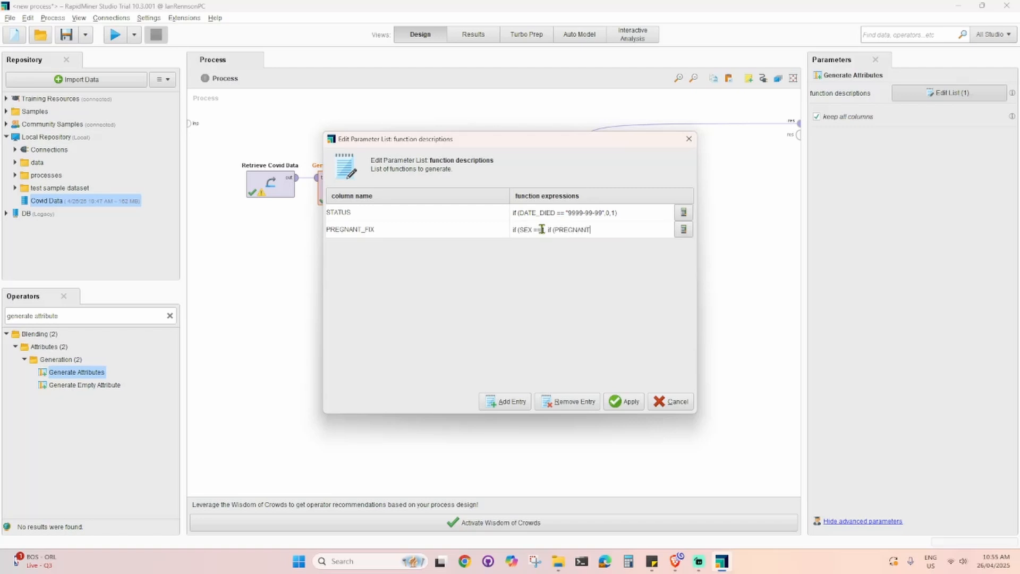
{"action": "type", "text": "==1,1,2), 2"}
{"action": "key", "text": "alt+Tab"}
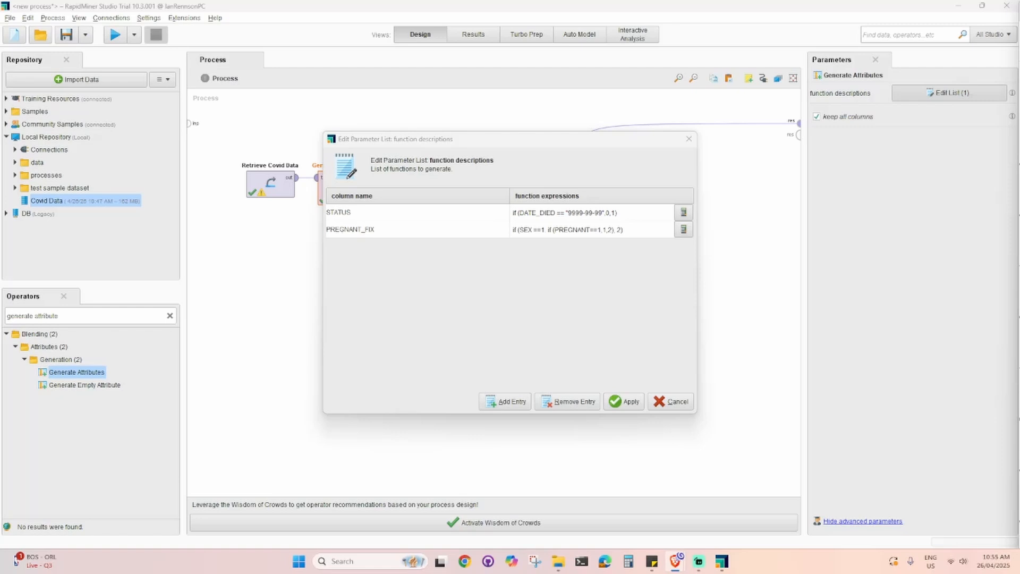
- Correct the commas and parentheses to read if (SEX ==1, if (PREGNANT==1,1,2), 2) and apply the function list
{"action": "left_click", "coordinate": [611, 228]}
{"action": "left_click", "coordinate": [640, 232]}
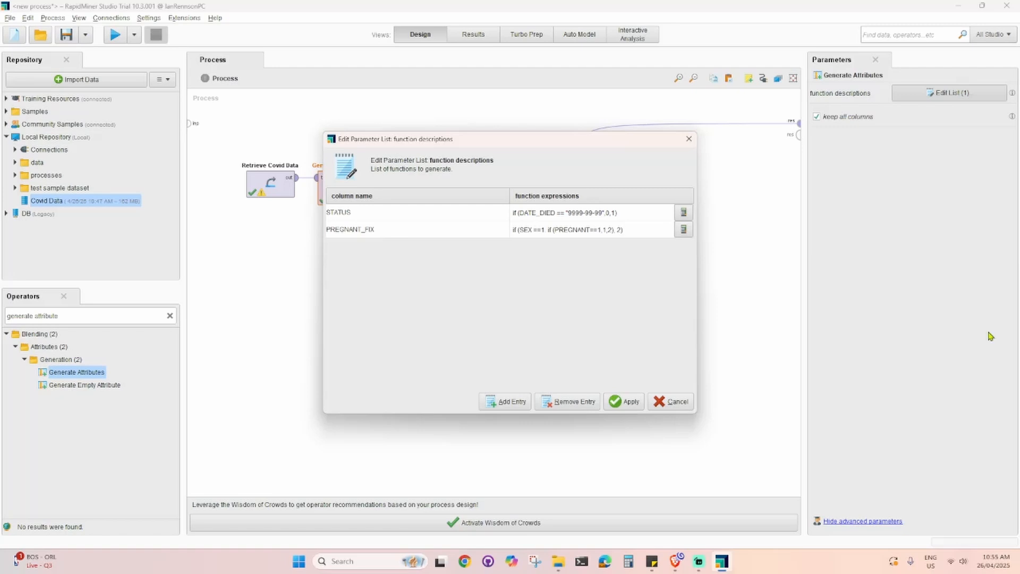
{"action": "left_click", "coordinate": [547, 232]}
{"action": "type", "text": ","}
{"action": "left_click_drag", "start_coordinate": [545, 230], "coordinate": [529, 230]}
{"action": "double_click", "coordinate": [620, 229]}
{"action": "left_click", "coordinate": [622, 229]}
{"action": "type", "text": ")"}
{"action": "left_click_drag", "start_coordinate": [554, 230], "coordinate": [615, 229]}
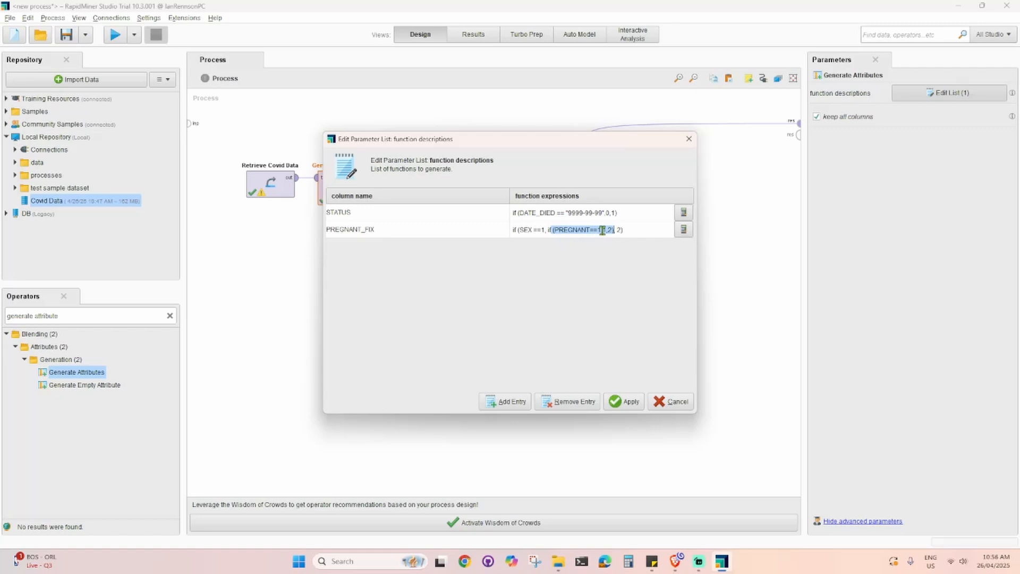
{"action": "left_click", "coordinate": [605, 229]}
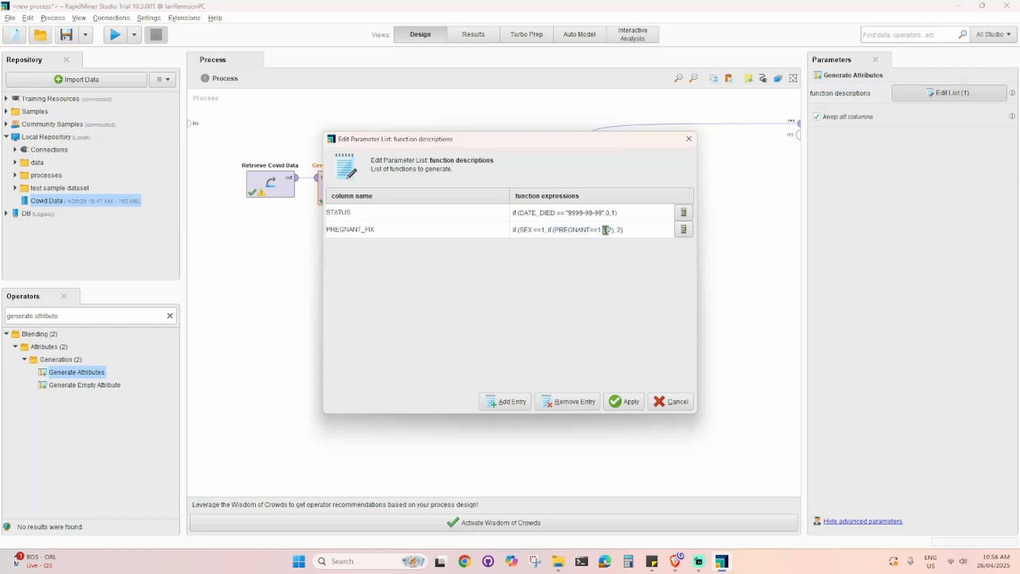
{"action": "left_click_drag", "start_coordinate": [603, 230], "coordinate": [615, 229]}
{"action": "left_click", "coordinate": [609, 230]}
{"action": "left_click_drag", "start_coordinate": [609, 229], "coordinate": [615, 230]}
{"action": "left_click", "coordinate": [616, 229]}
{"action": "type", "text": ",1,"}
{"action": "left_click_drag", "start_coordinate": [546, 230], "coordinate": [534, 230]}
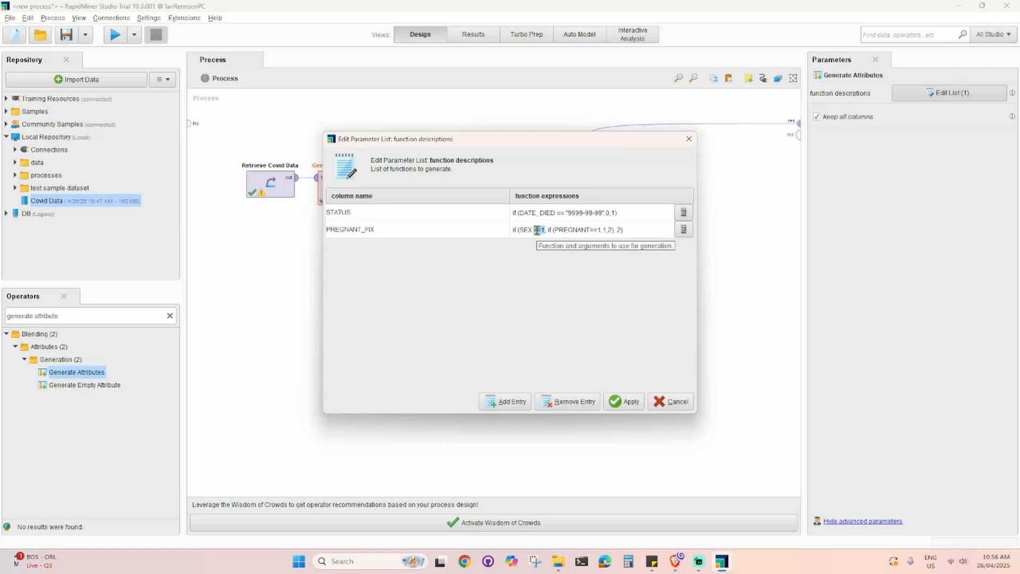
{"action": "left_click_drag", "start_coordinate": [615, 230], "coordinate": [630, 231]}
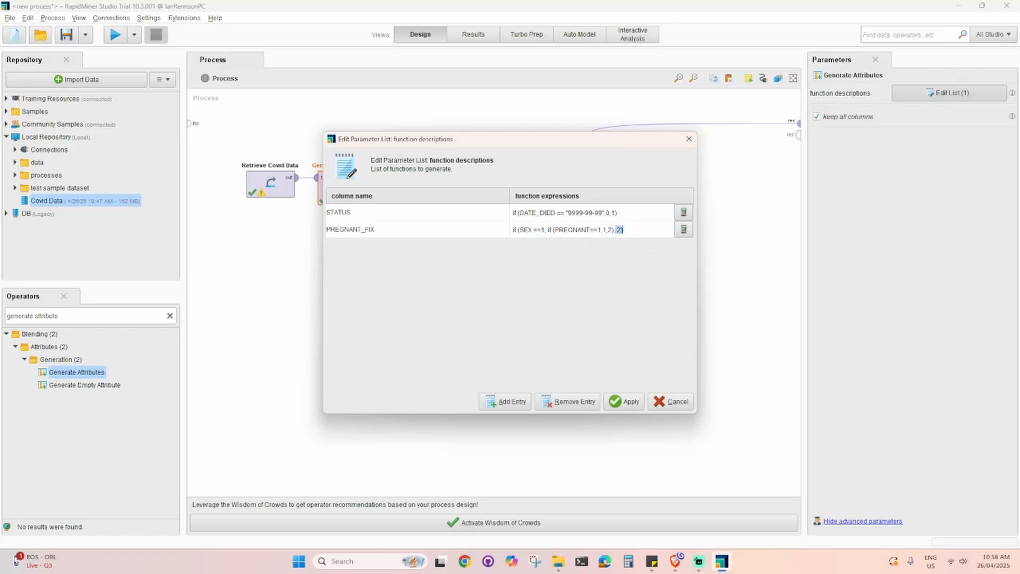
{"action": "left_click", "coordinate": [624, 403]}
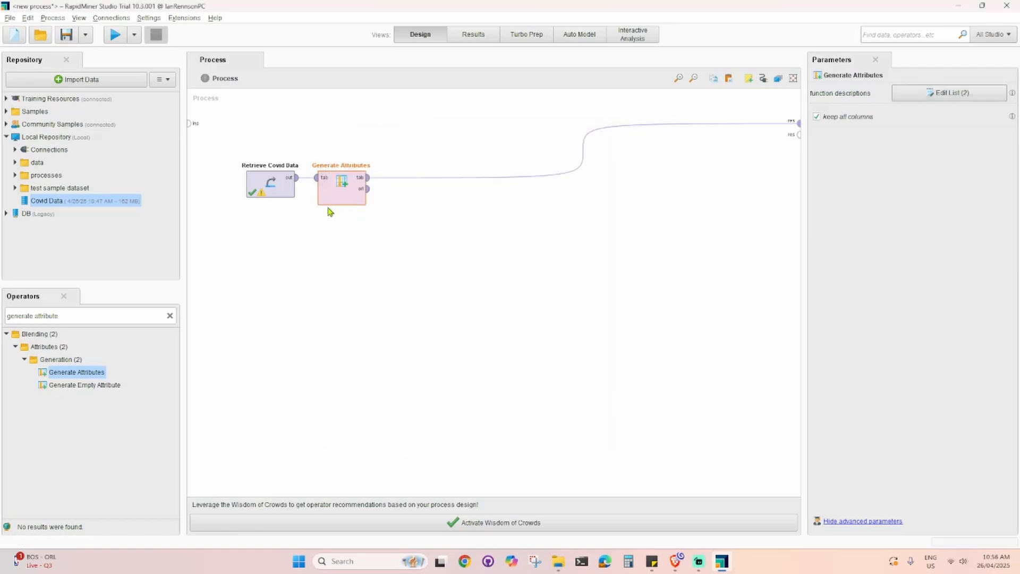
- Reopen the function descriptions, retype the comma after SEX ==1 in the PREGNANT_FIX expression, and apply
{"action": "double_click", "coordinate": [340, 203]}
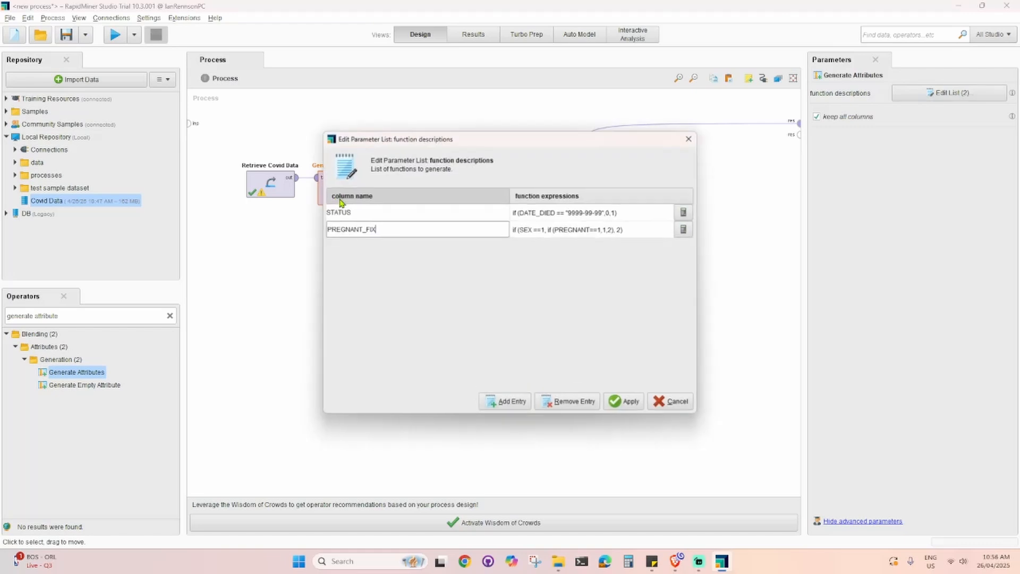
{"action": "left_click_drag", "start_coordinate": [435, 144], "coordinate": [497, 190]}
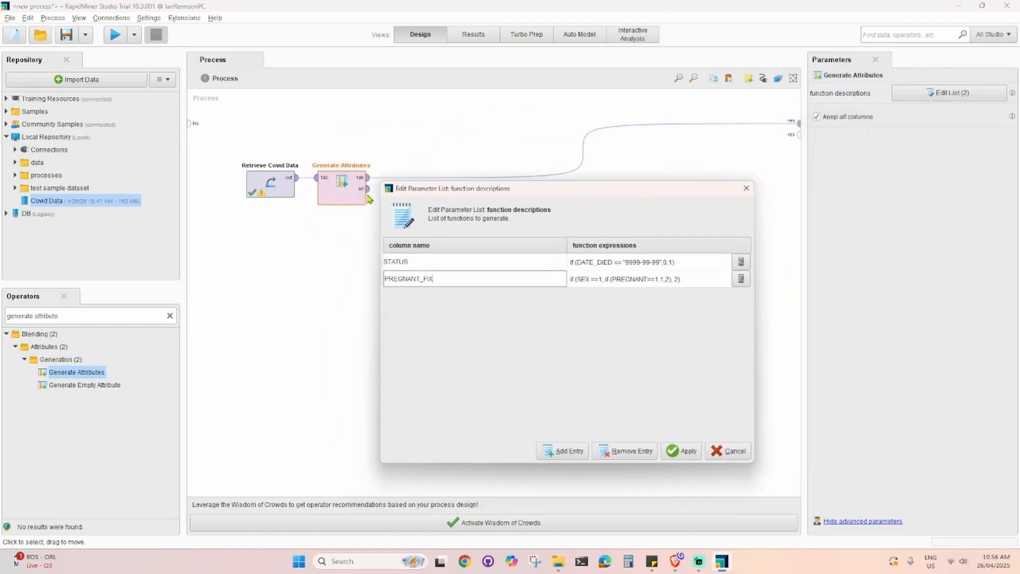
{"action": "left_click", "coordinate": [615, 278]}
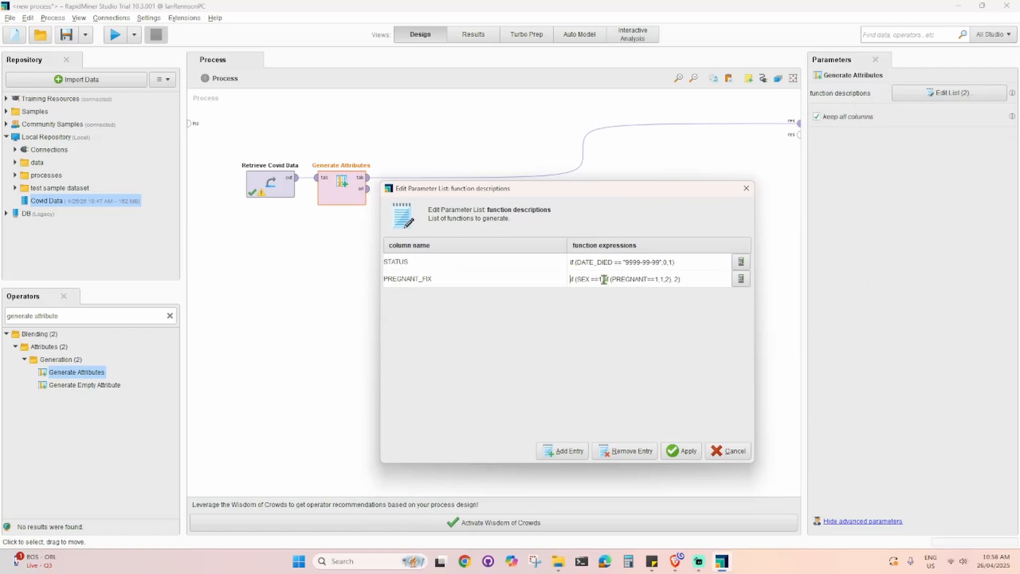
{"action": "left_click", "coordinate": [602, 279]}
{"action": "key", "text": "Delete"}
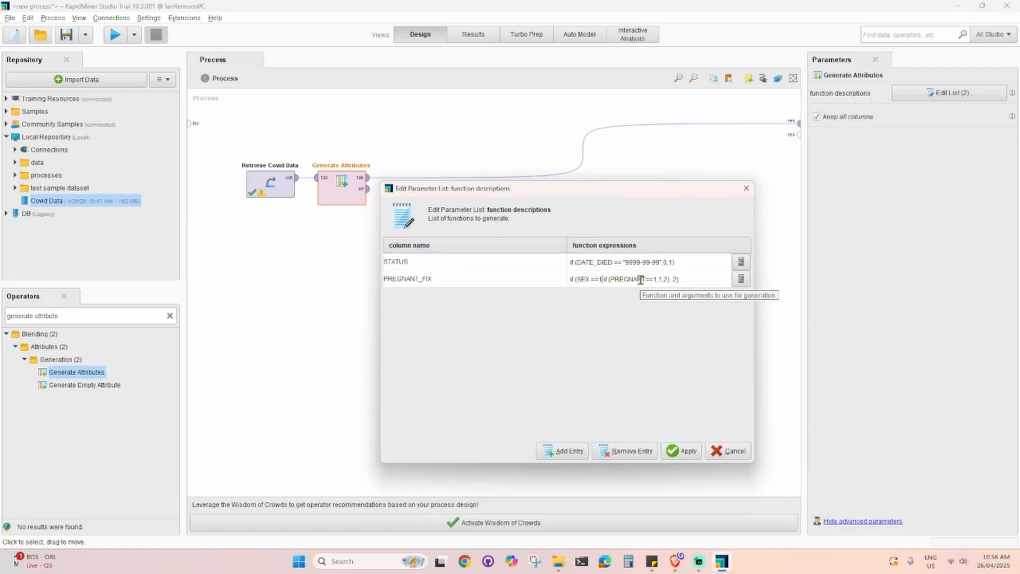
{"action": "type", "text": ","}
{"action": "left_click", "coordinate": [687, 450]}
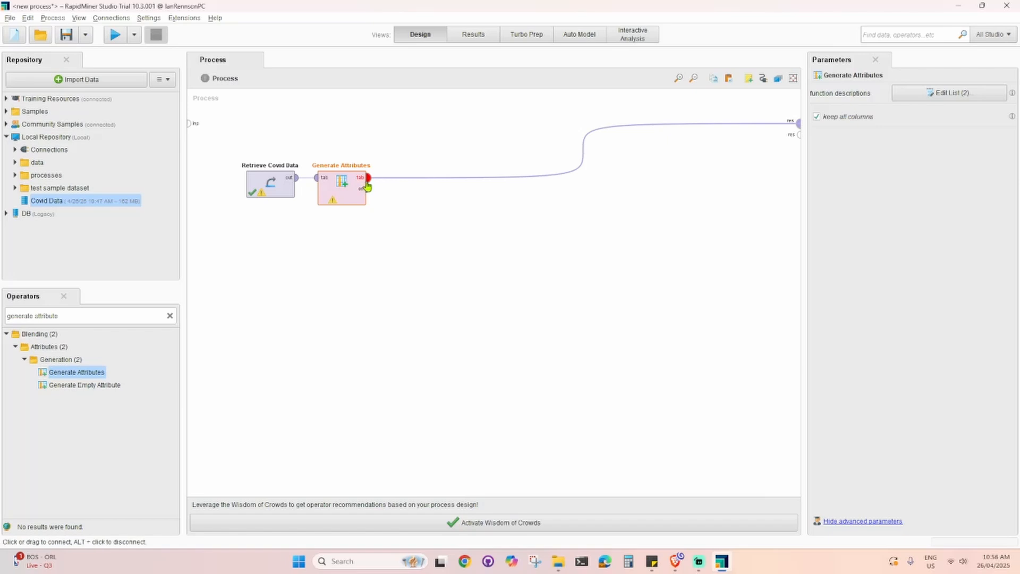
- Retype the comma after SEX ==1 once more, apply the list, and run the process
{"action": "double_click", "coordinate": [348, 201]}
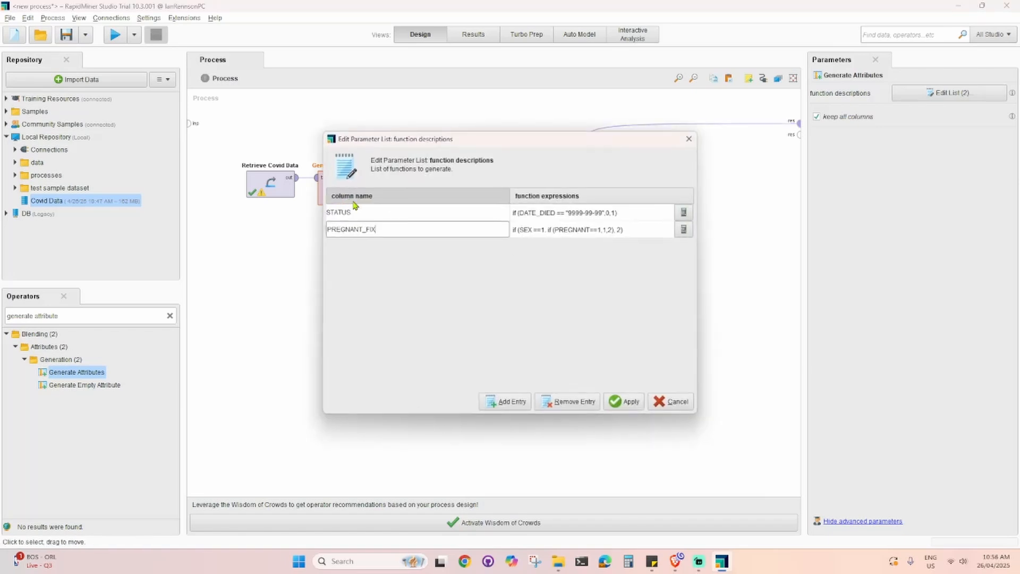
{"action": "left_click", "coordinate": [546, 229]}
{"action": "left_click", "coordinate": [545, 229]}
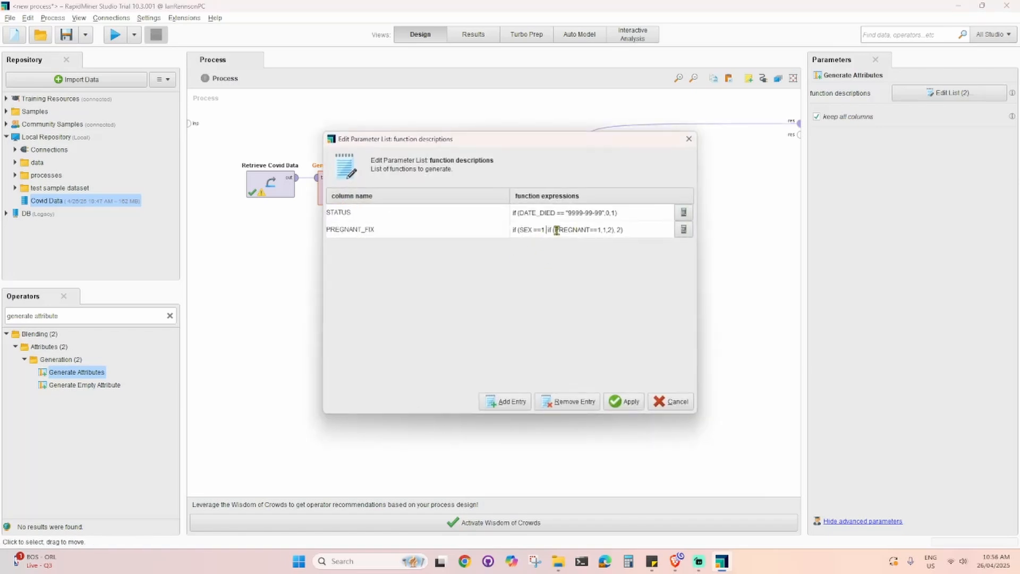
{"action": "type", "text": ","}
{"action": "left_click", "coordinate": [626, 402]}
{"action": "left_click", "coordinate": [562, 324]}
{"action": "left_click", "coordinate": [115, 43]}
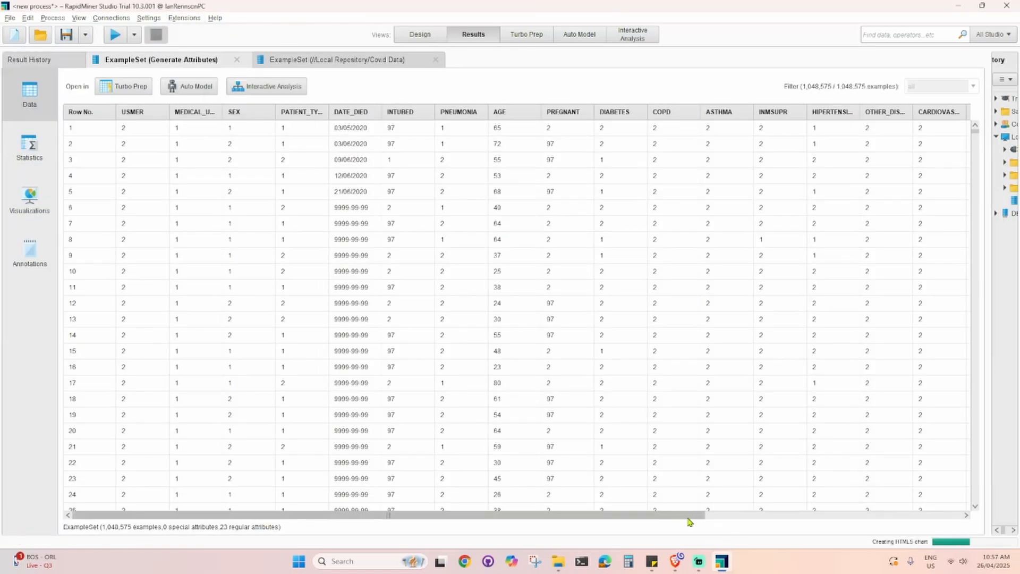
- Compare the PREGNANT_FIX values with PREGNANT in the first rows of the results data view
{"action": "left_click_drag", "start_coordinate": [689, 515], "coordinate": [940, 515]}
{"action": "left_click_drag", "start_coordinate": [938, 112], "coordinate": [311, 113]}
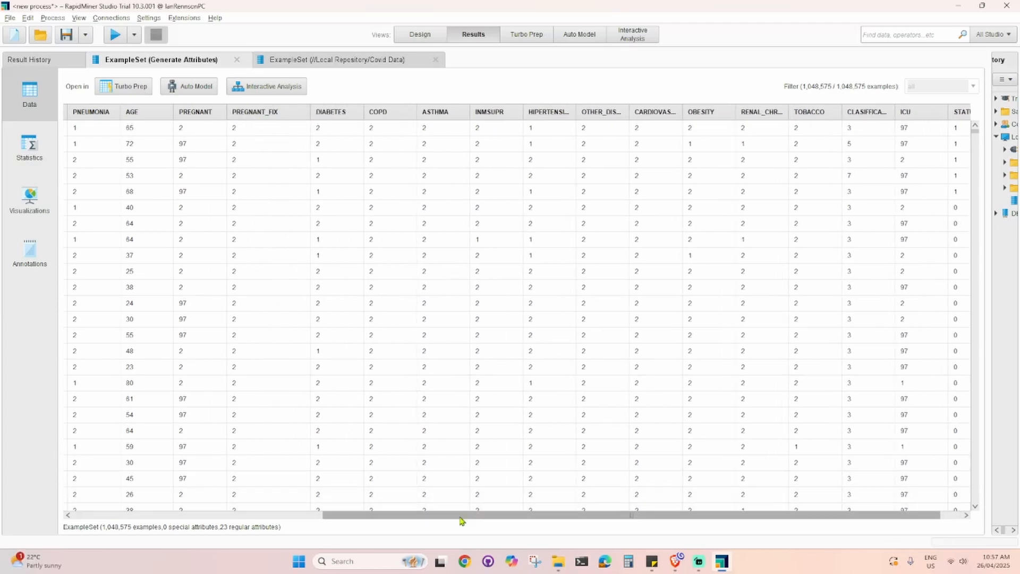
{"action": "left_click_drag", "start_coordinate": [462, 515], "coordinate": [320, 515]}
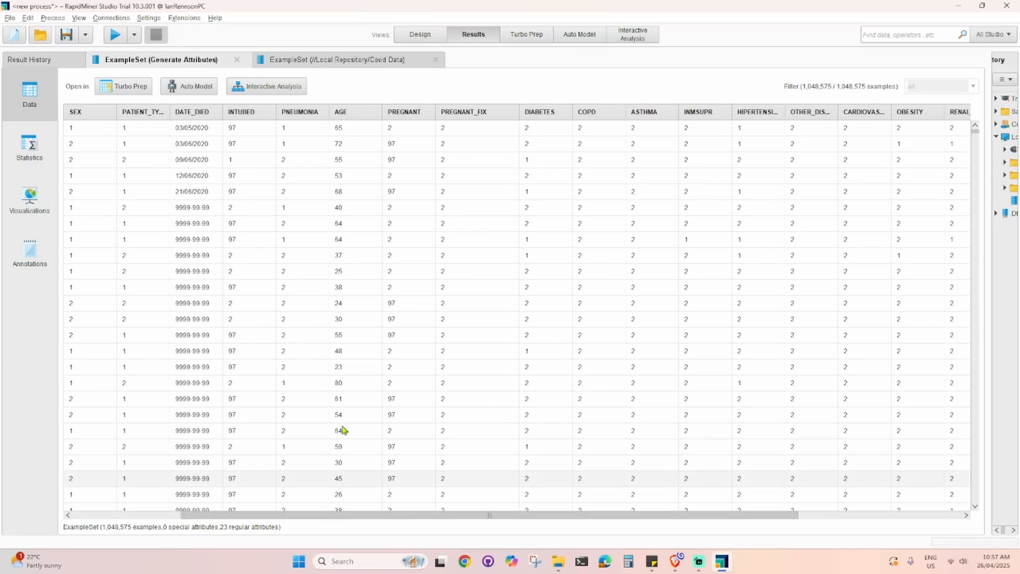
{"action": "left_click", "coordinate": [402, 145]}
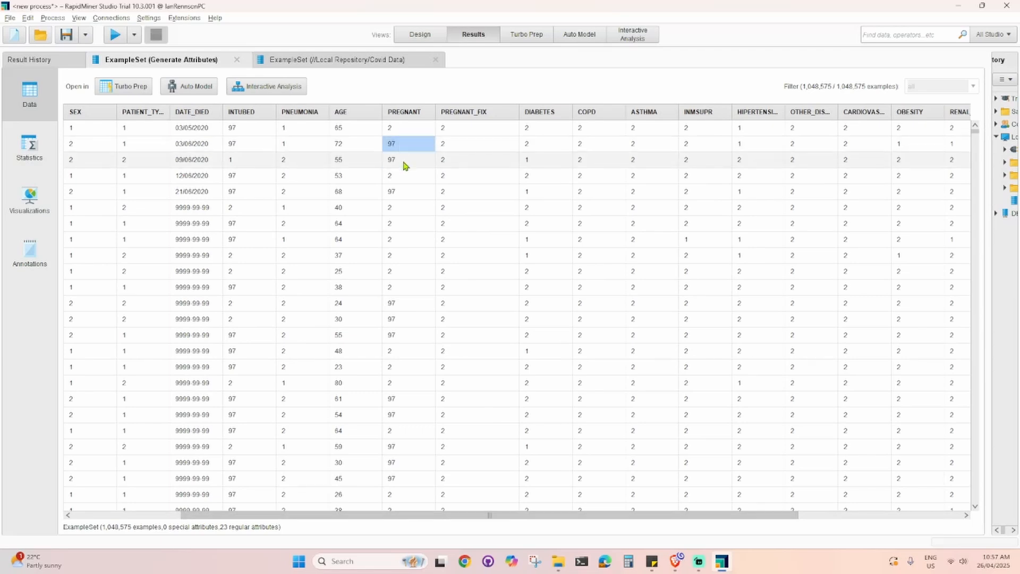
{"action": "left_click", "coordinate": [404, 161]}
{"action": "left_click", "coordinate": [456, 142]}
{"action": "left_click", "coordinate": [454, 162]}
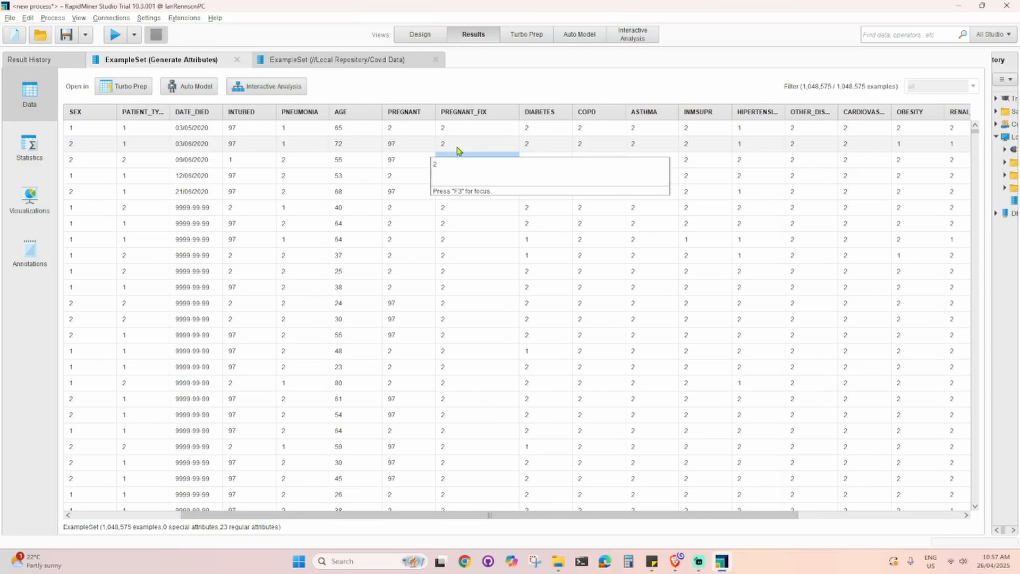
{"action": "left_click", "coordinate": [450, 145]}
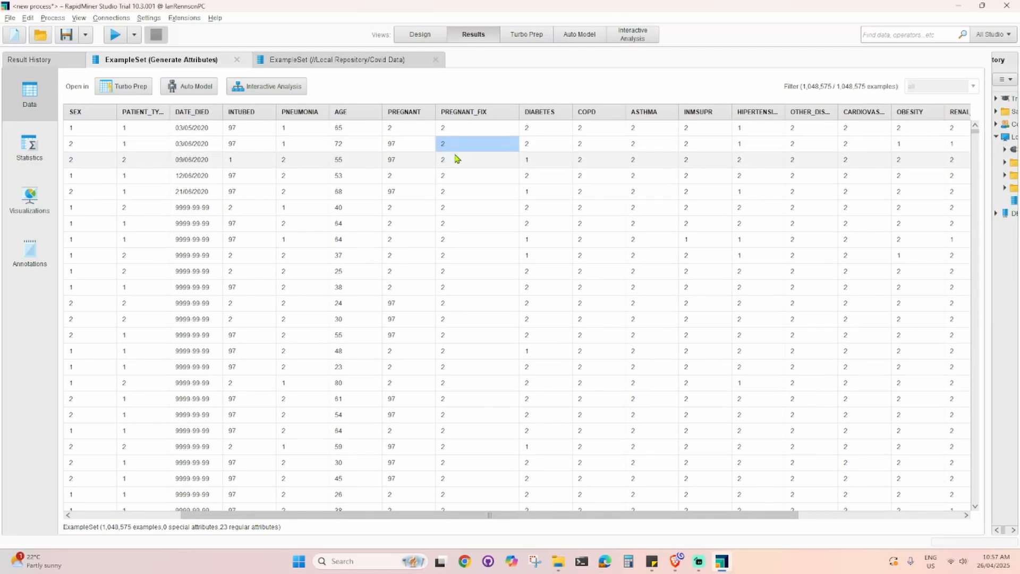
- Scroll down the data view and compare PREGNANT and PREGNANT_FIX values around row 148281
{"action": "scroll", "coordinate": [456, 358], "scroll_direction": "down", "scroll_amount": 6}
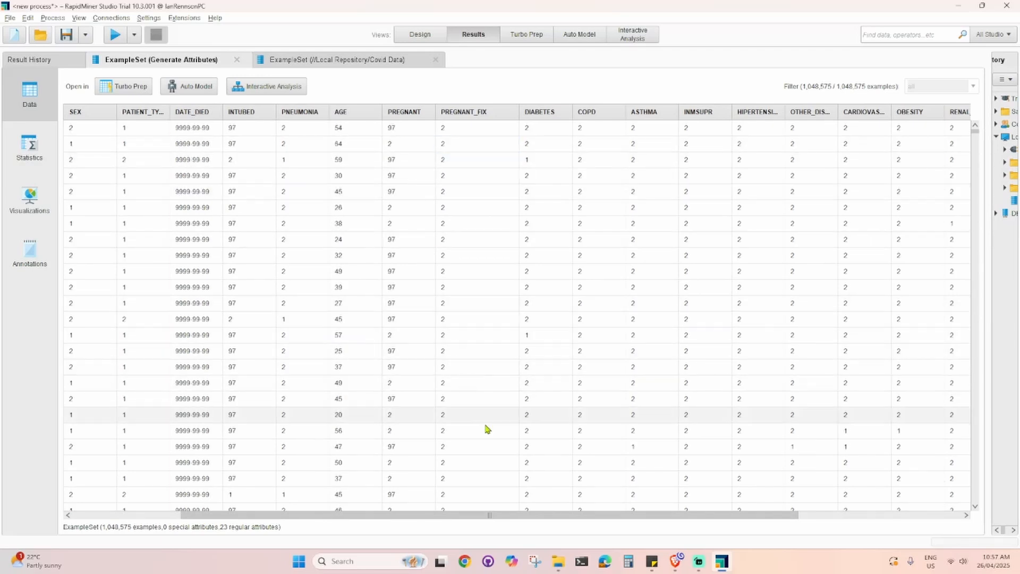
{"action": "scroll", "coordinate": [487, 428], "scroll_direction": "down", "scroll_amount": 1}
{"action": "left_click_drag", "start_coordinate": [416, 515], "coordinate": [215, 506]}
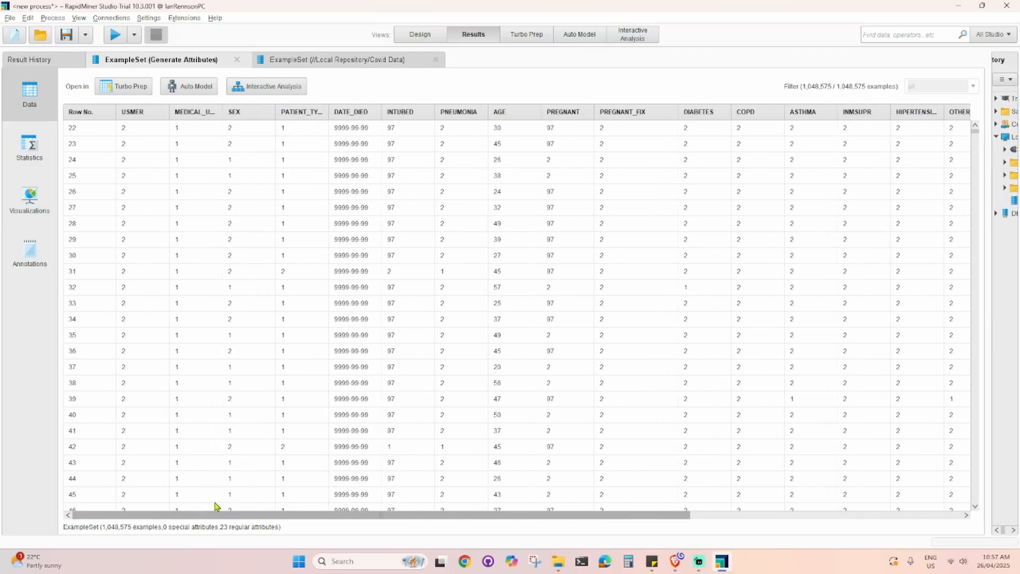
{"action": "left_click_drag", "start_coordinate": [976, 130], "coordinate": [974, 190]}
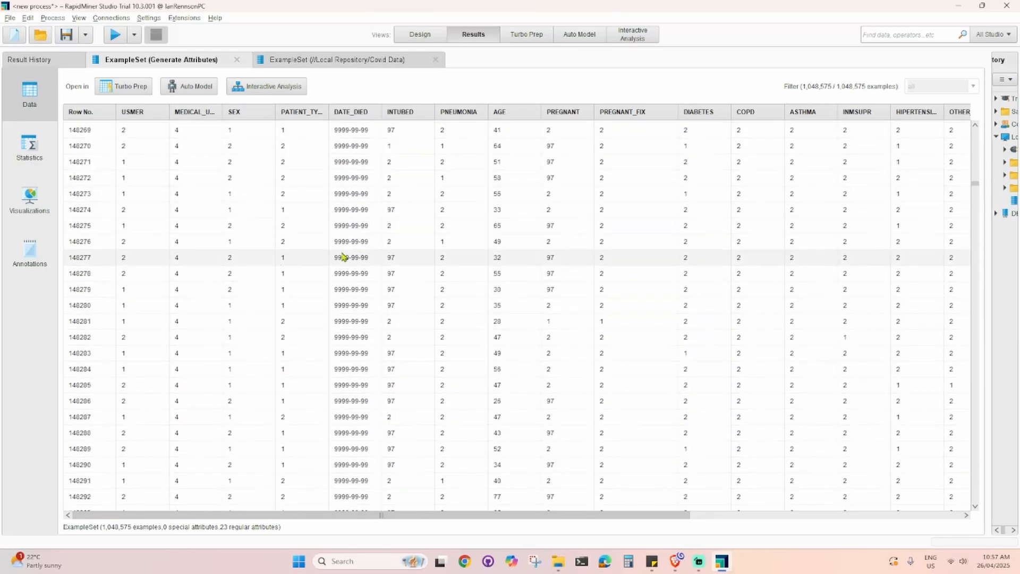
{"action": "scroll", "coordinate": [494, 213], "scroll_direction": "up", "scroll_amount": 1}
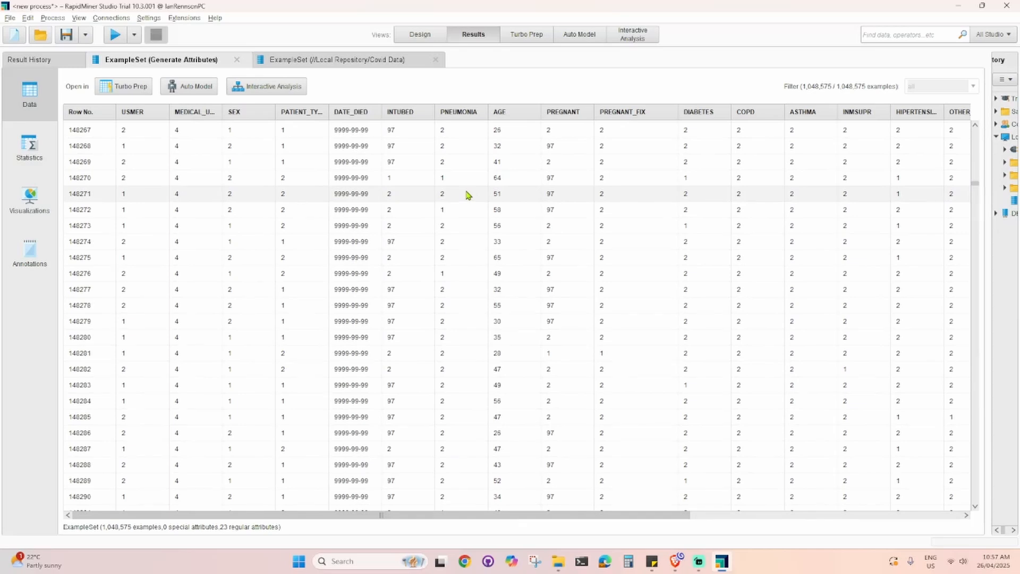
{"action": "left_click", "coordinate": [565, 358]}
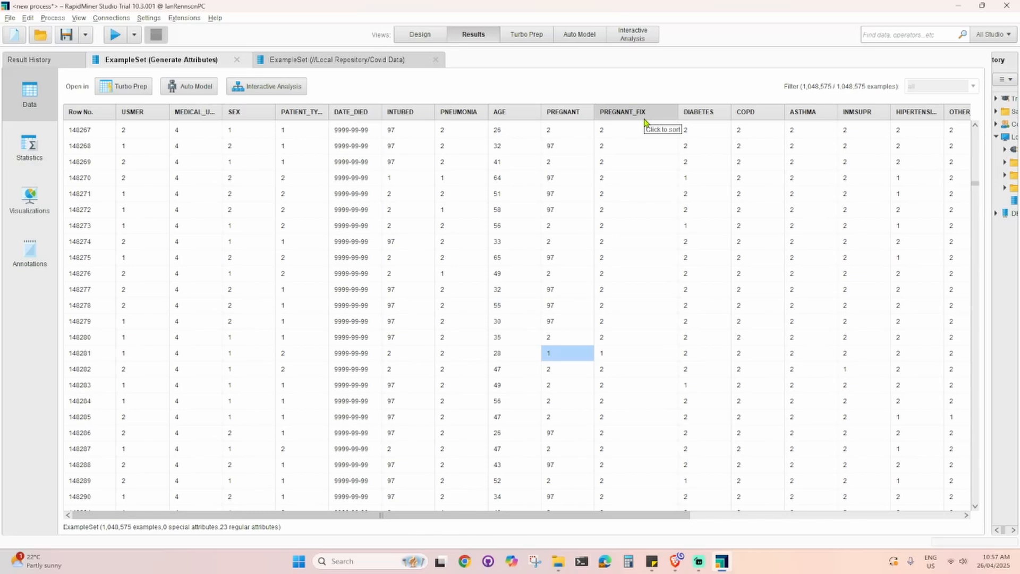
{"action": "left_click", "coordinate": [632, 356]}
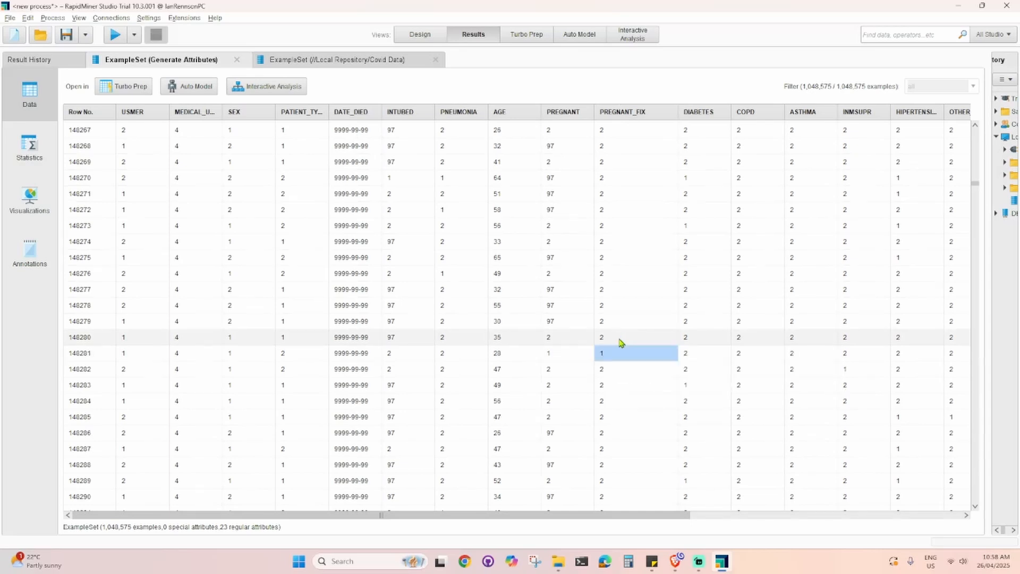
{"action": "left_click", "coordinate": [621, 340]}
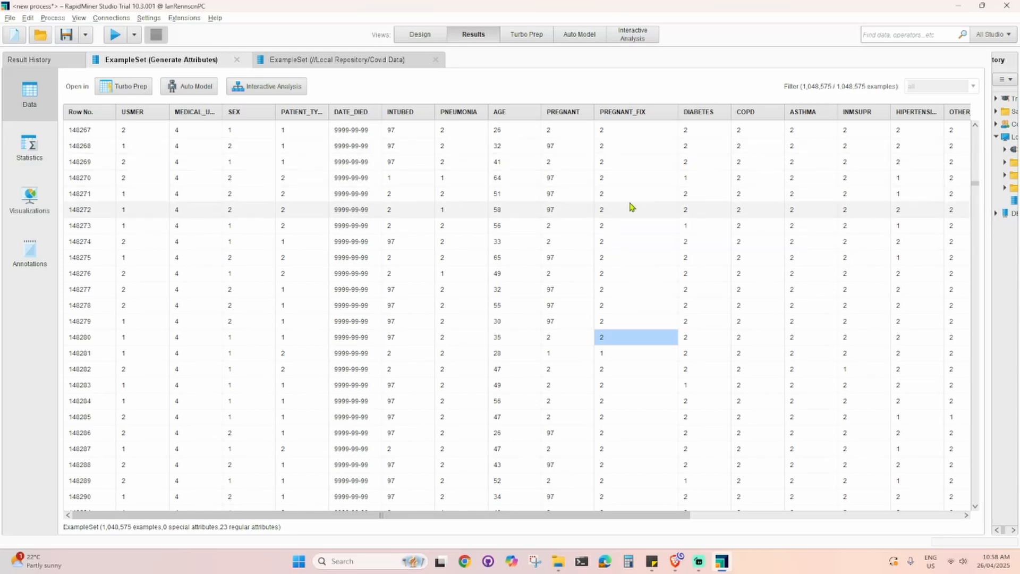
- Review the attribute statistics of the generated example set, then return to its data view
{"action": "left_click", "coordinate": [409, 40]}
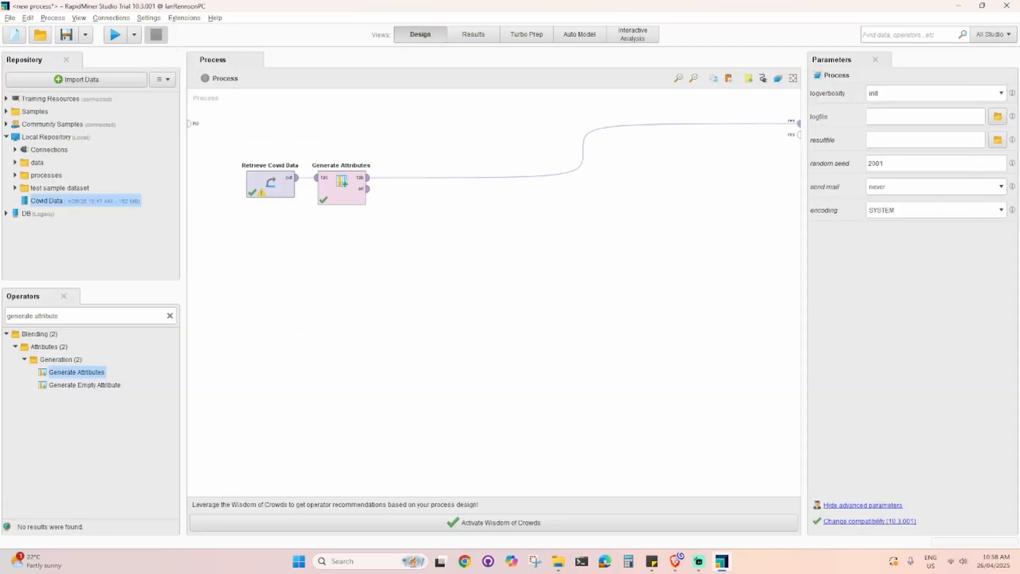
{"action": "key", "text": "alt+Tab"}
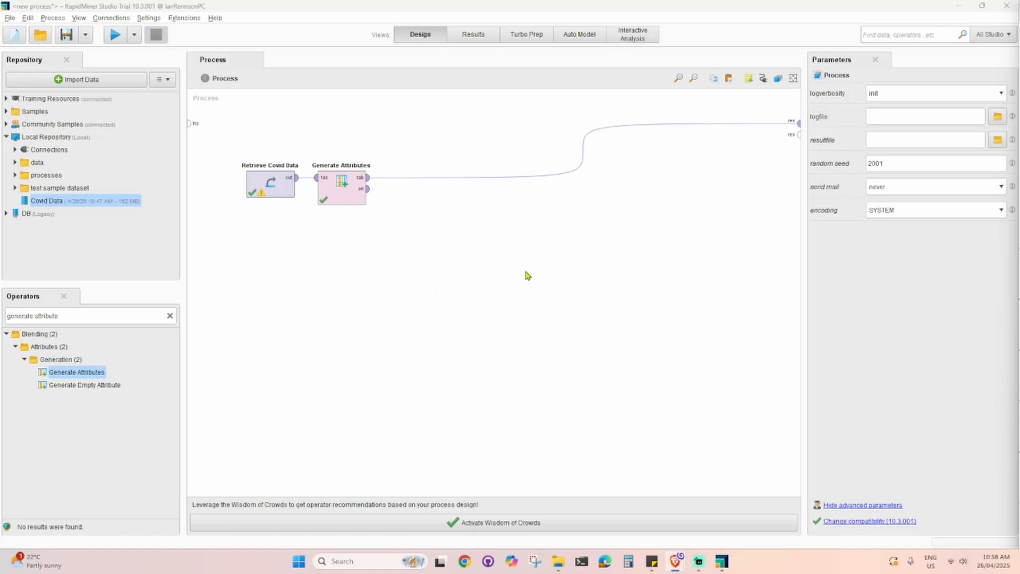
{"action": "left_click", "coordinate": [472, 35]}
{"action": "left_click", "coordinate": [28, 157]}
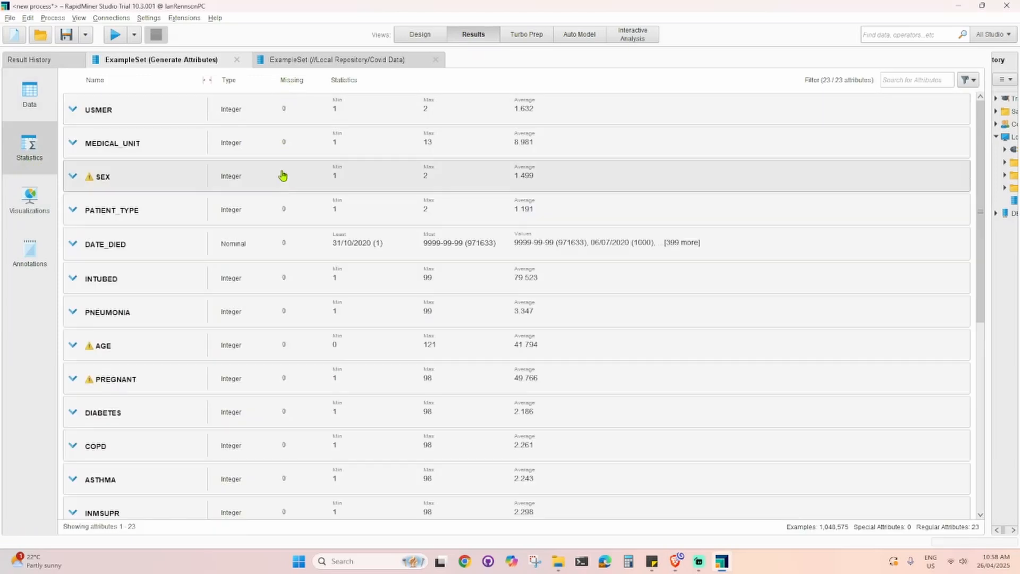
{"action": "scroll", "coordinate": [282, 175], "scroll_direction": "down", "scroll_amount": 5}
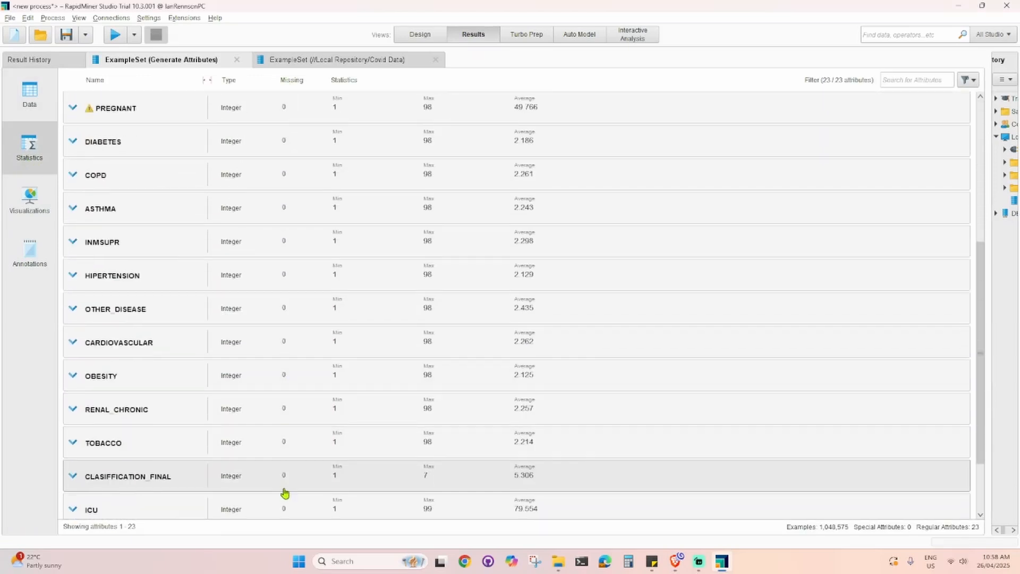
{"action": "scroll", "coordinate": [285, 493], "scroll_direction": "up", "scroll_amount": 4}
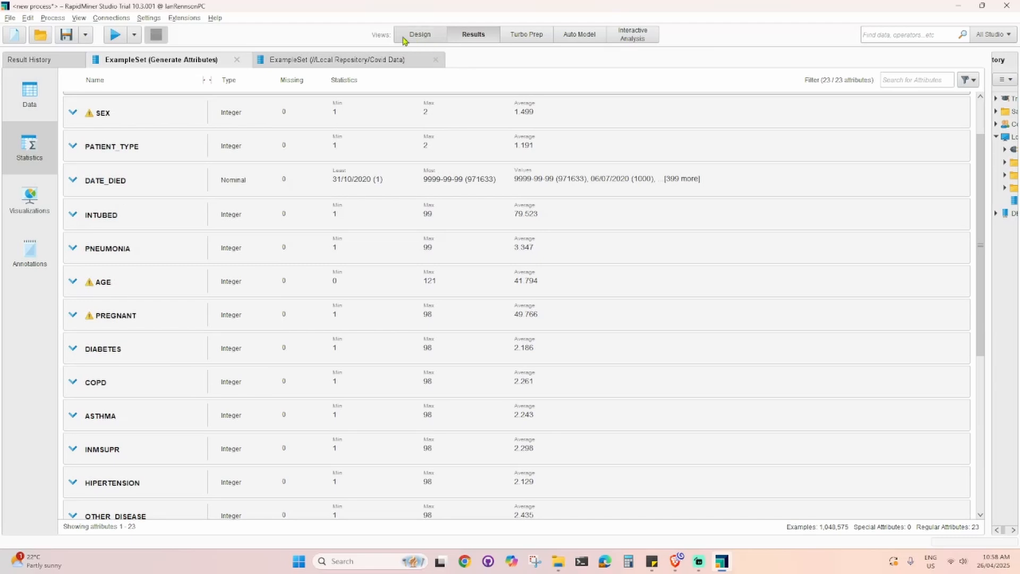
{"action": "left_click", "coordinate": [404, 38]}
{"action": "left_click", "coordinate": [474, 35]}
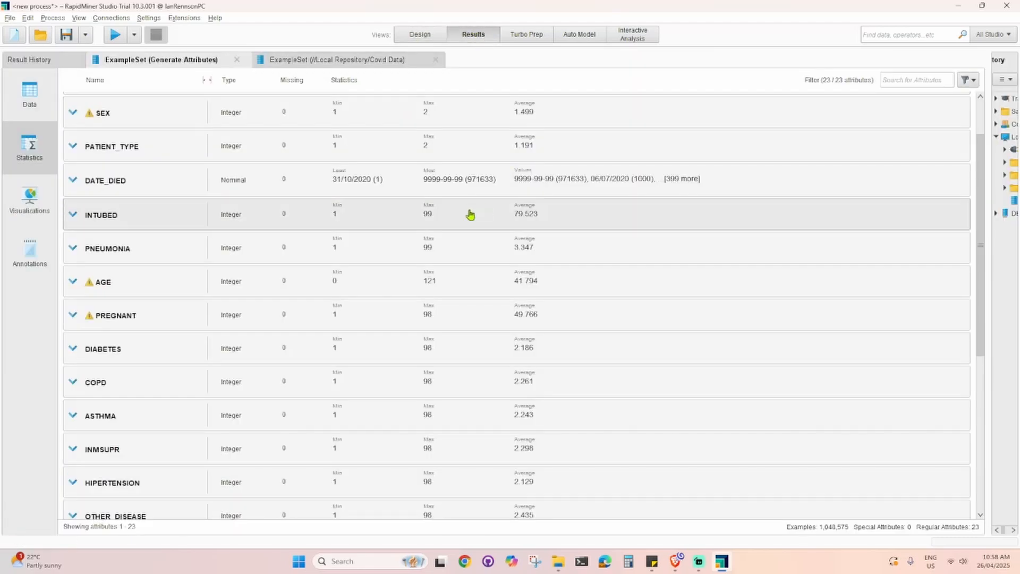
{"action": "scroll", "coordinate": [457, 191], "scroll_direction": "up", "scroll_amount": 1}
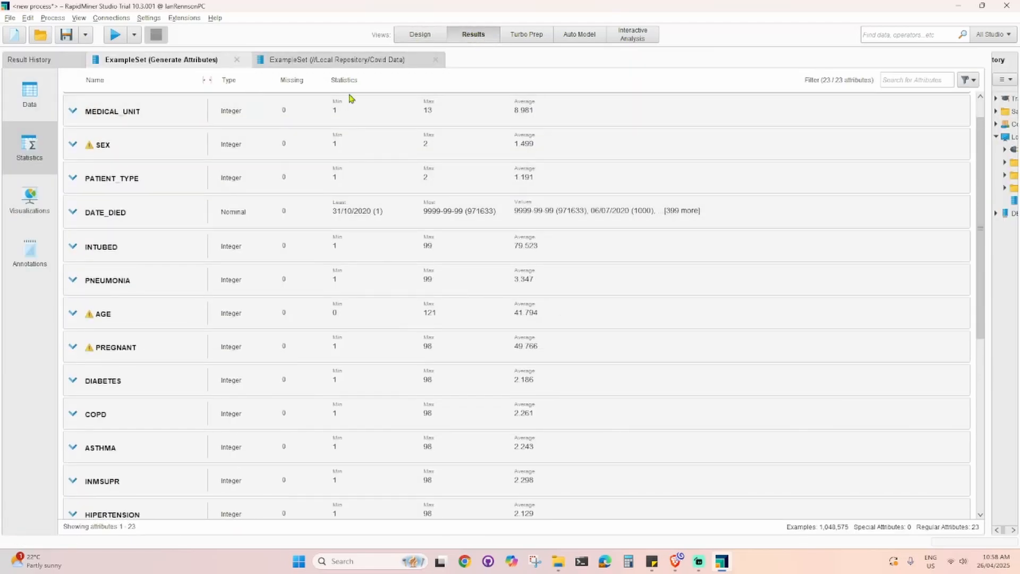
{"action": "left_click", "coordinate": [419, 35]}
{"action": "left_click", "coordinate": [474, 35]}
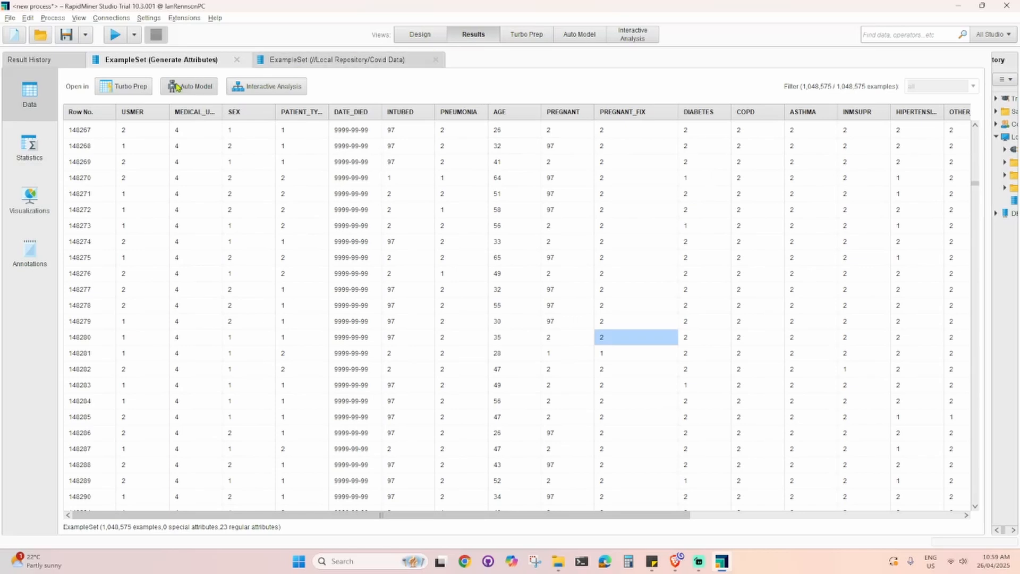
{"action": "left_click", "coordinate": [29, 146]}
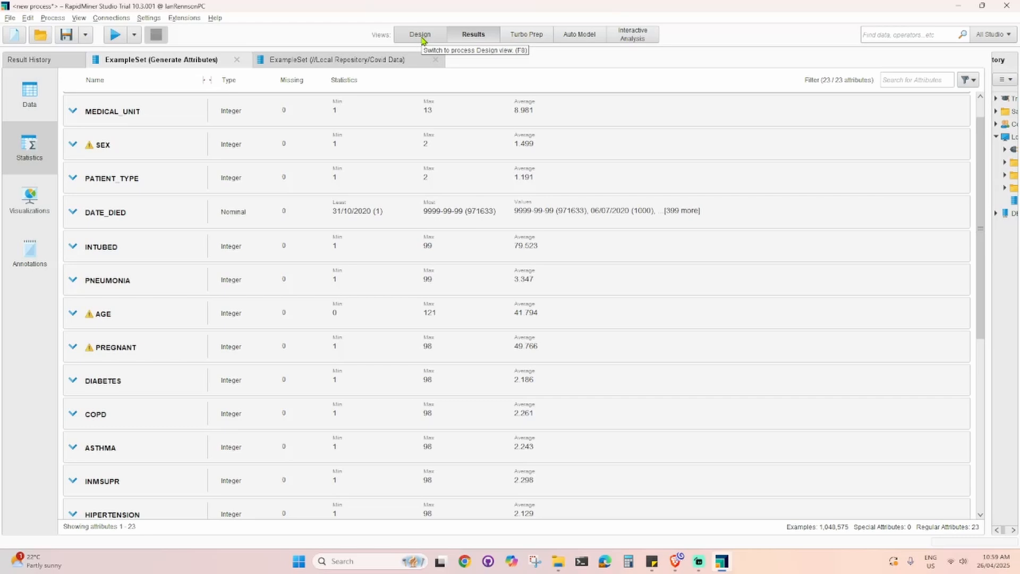
{"action": "left_click", "coordinate": [420, 35]}
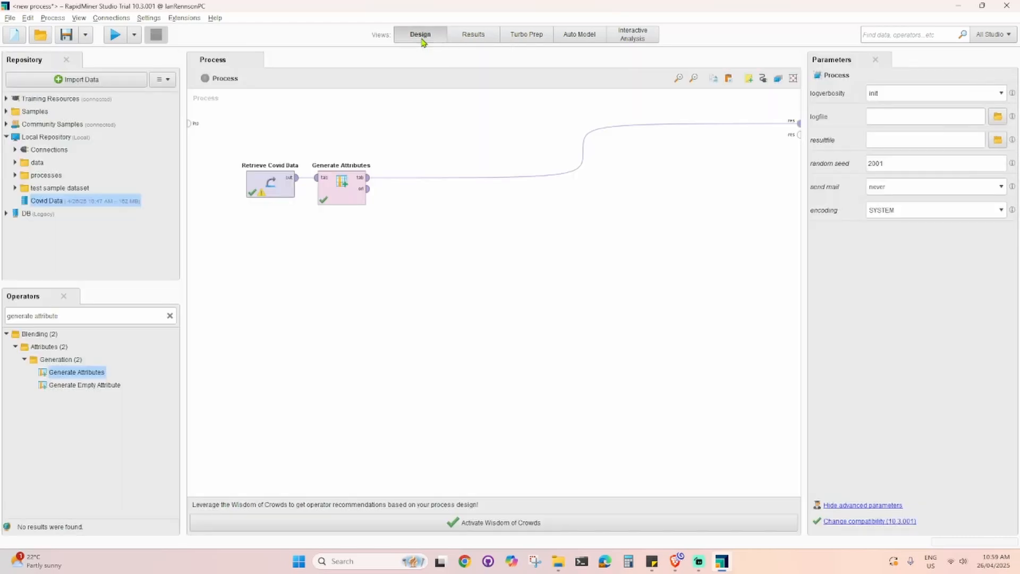
{"action": "left_click", "coordinate": [470, 36]}
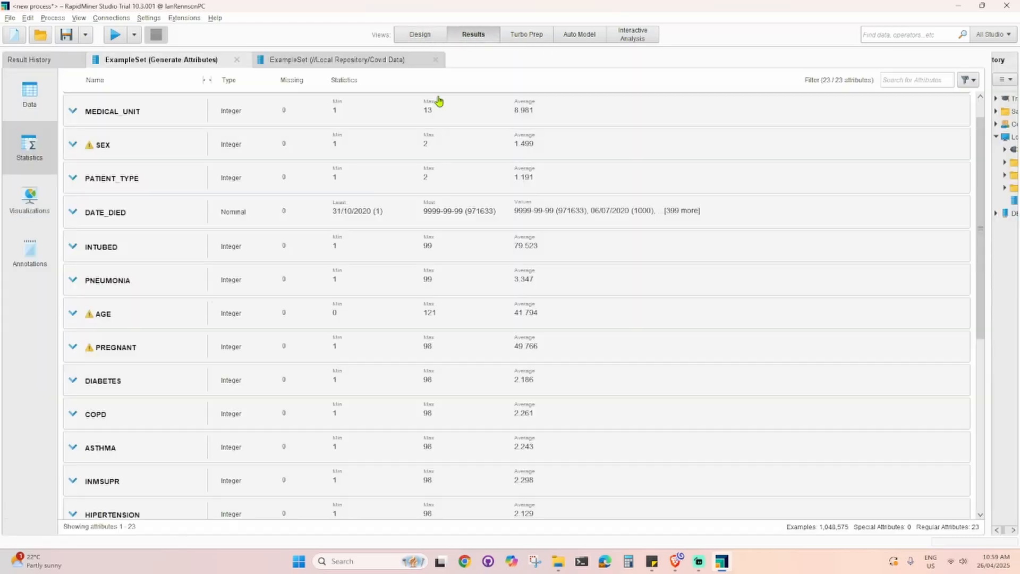
{"action": "left_click", "coordinate": [420, 35]}
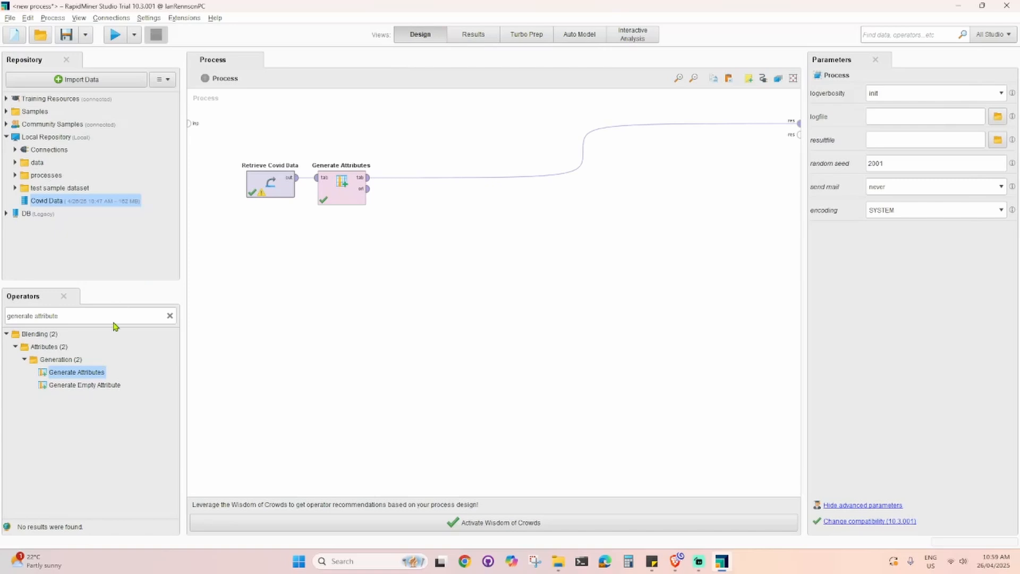
- Insert a Declare Missing Value operator after Generate Attributes in the process
{"action": "left_click", "coordinate": [335, 200]}
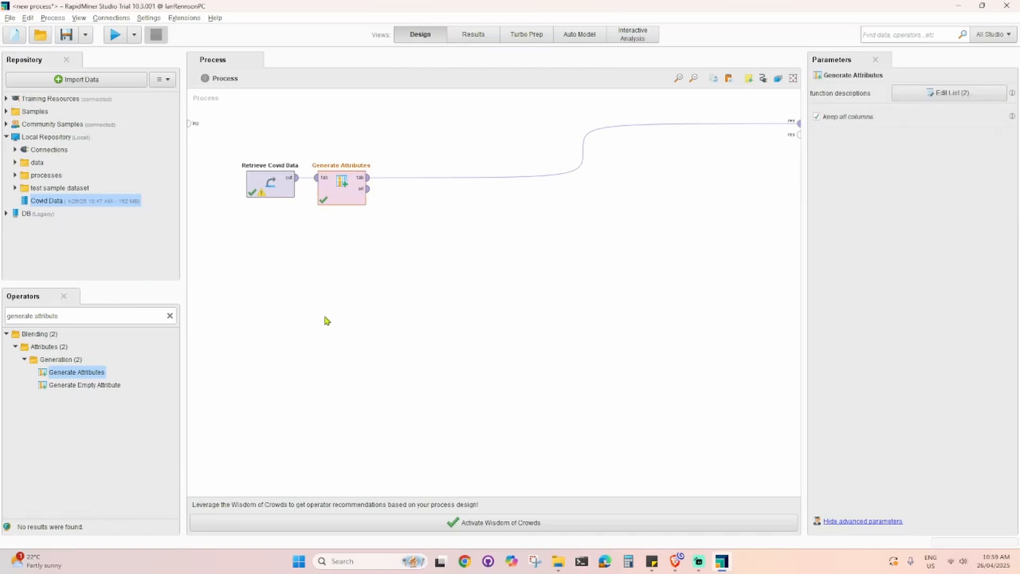
{"action": "triple_click", "coordinate": [77, 318]}
{"action": "type", "text": "repl"}
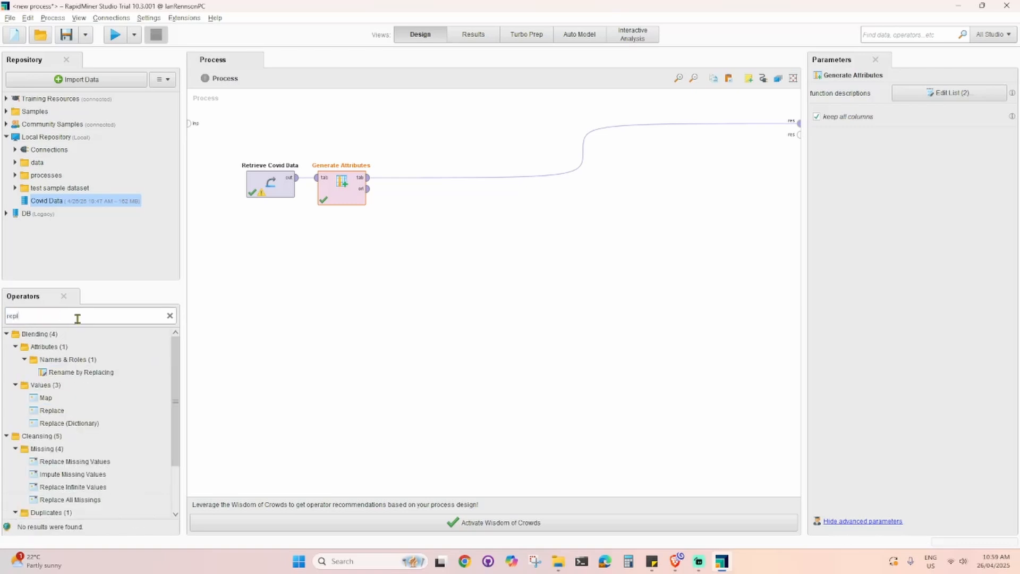
{"action": "key", "text": "ctrl+a"}
{"action": "type", "text": "decl"}
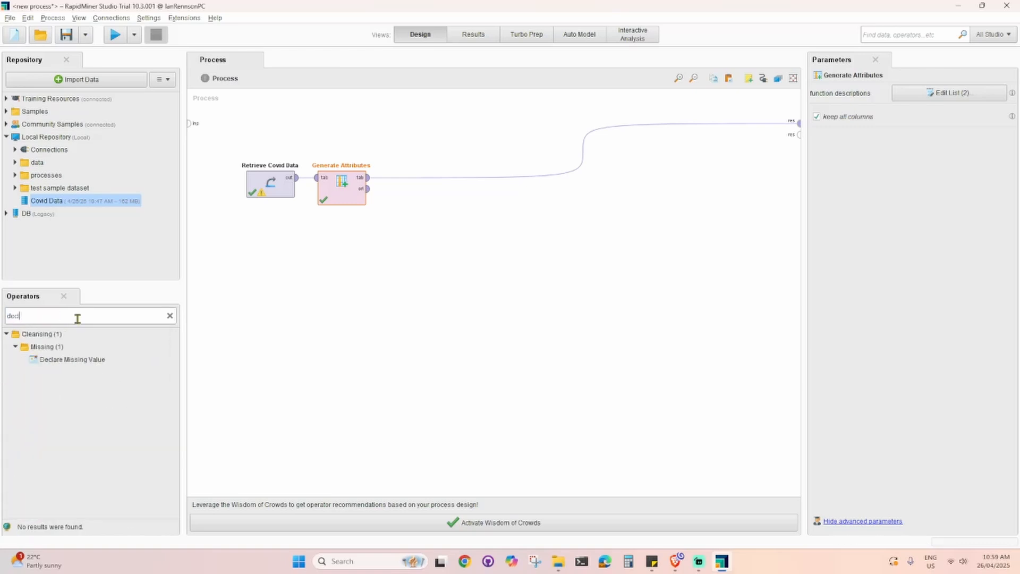
{"action": "type", "text": "are"}
{"action": "left_click_drag", "start_coordinate": [89, 361], "coordinate": [407, 183]}
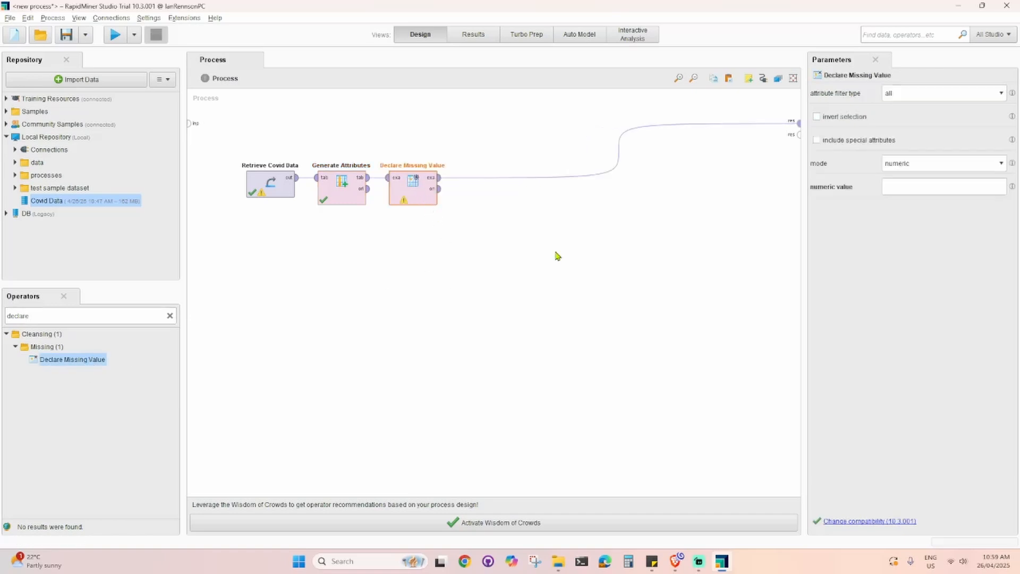
- Set the Declare Missing Value operator's numeric value to 97, keeping the attribute filter on all
{"action": "left_click", "coordinate": [930, 195]}
{"action": "left_click", "coordinate": [400, 337]}
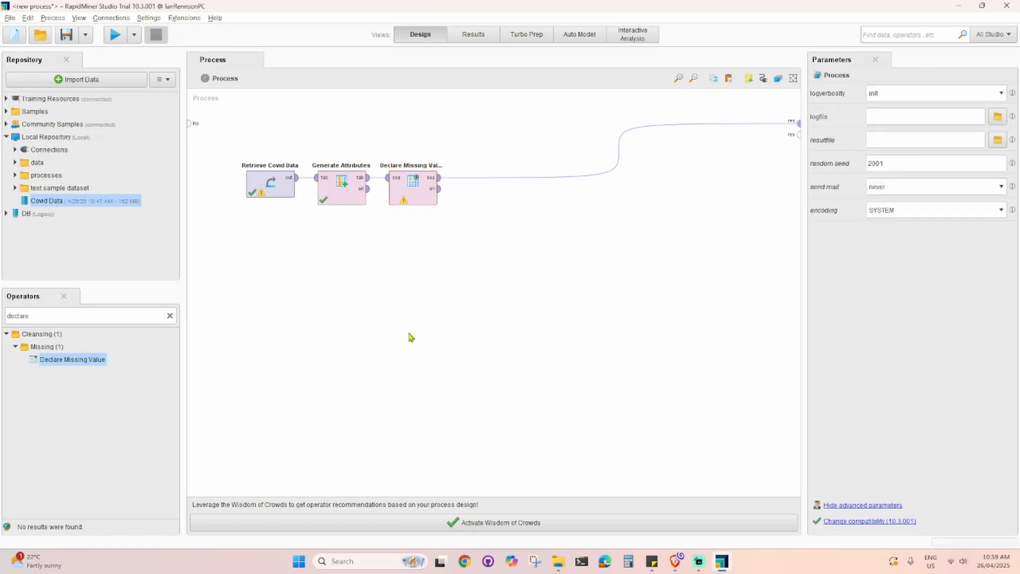
{"action": "left_click", "coordinate": [422, 206]}
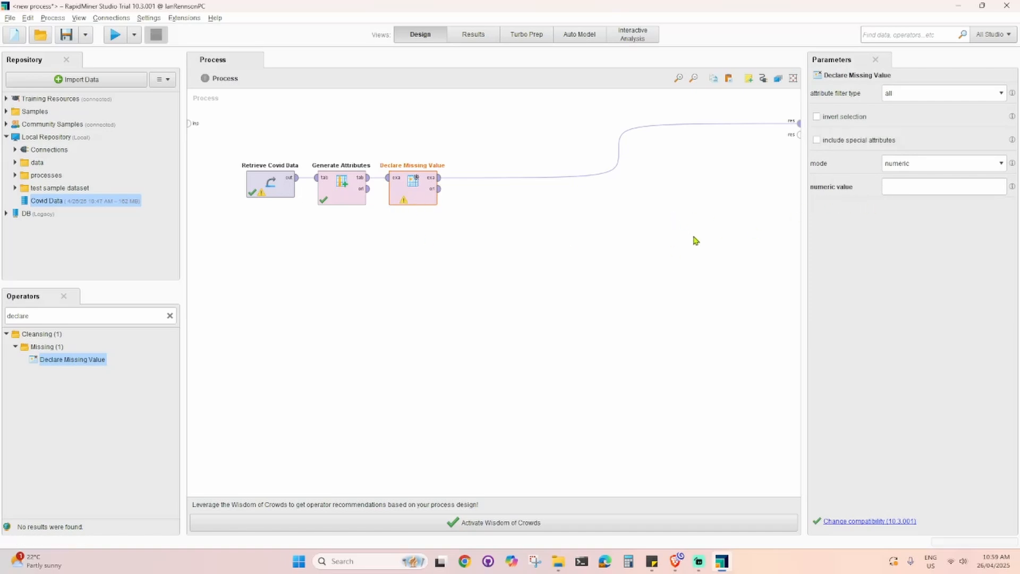
{"action": "left_click", "coordinate": [895, 186]}
{"action": "type", "text": "97"}
{"action": "left_click", "coordinate": [921, 93]}
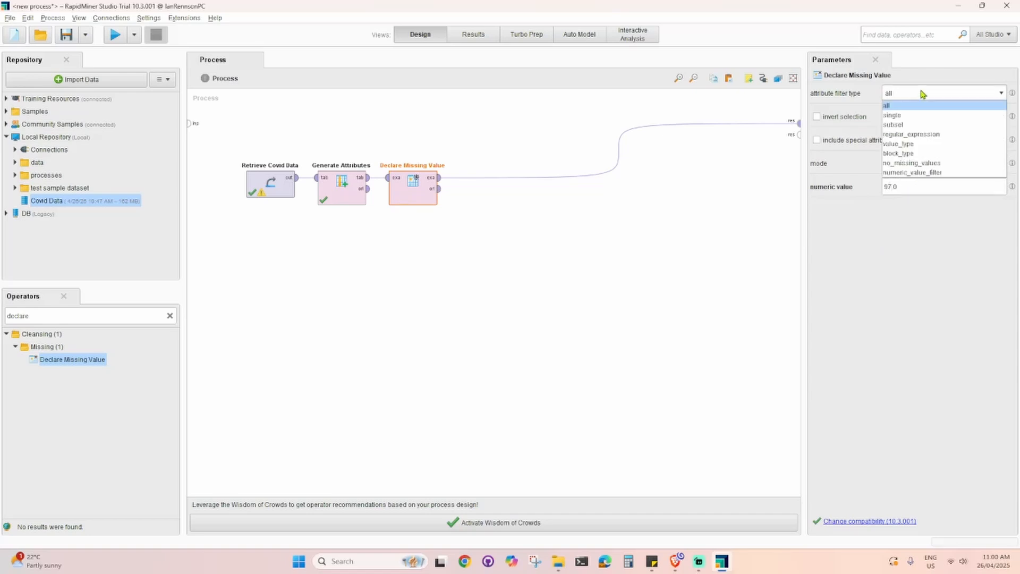
{"action": "left_click", "coordinate": [898, 265]}
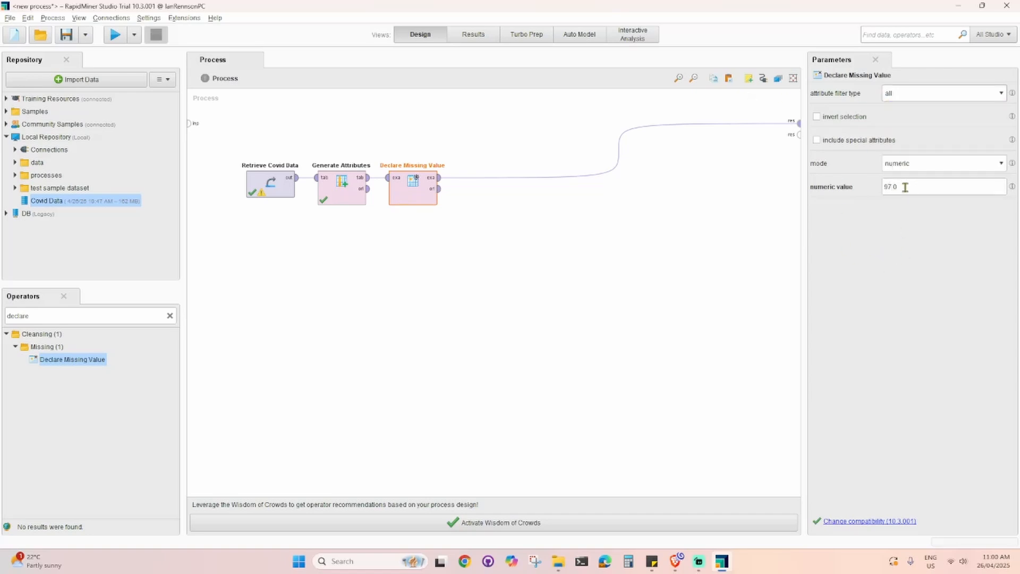
{"action": "left_click", "coordinate": [906, 187]}
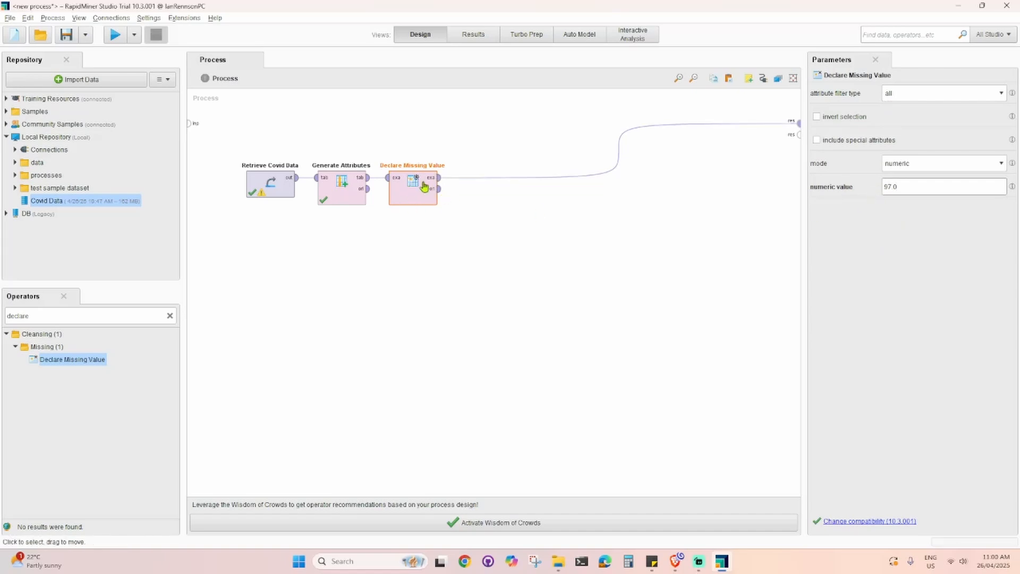
{"action": "left_click", "coordinate": [669, 261]}
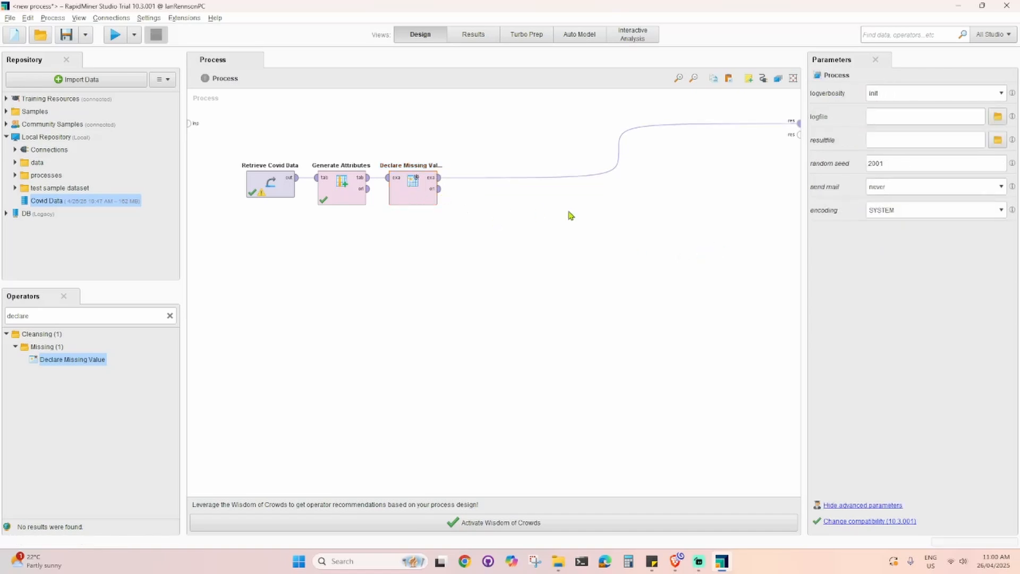
- Add a second Declare Missing Value operator after the first one and fill in its numeric value
{"action": "left_click_drag", "start_coordinate": [70, 358], "coordinate": [480, 186]}
{"action": "left_click", "coordinate": [924, 187]}
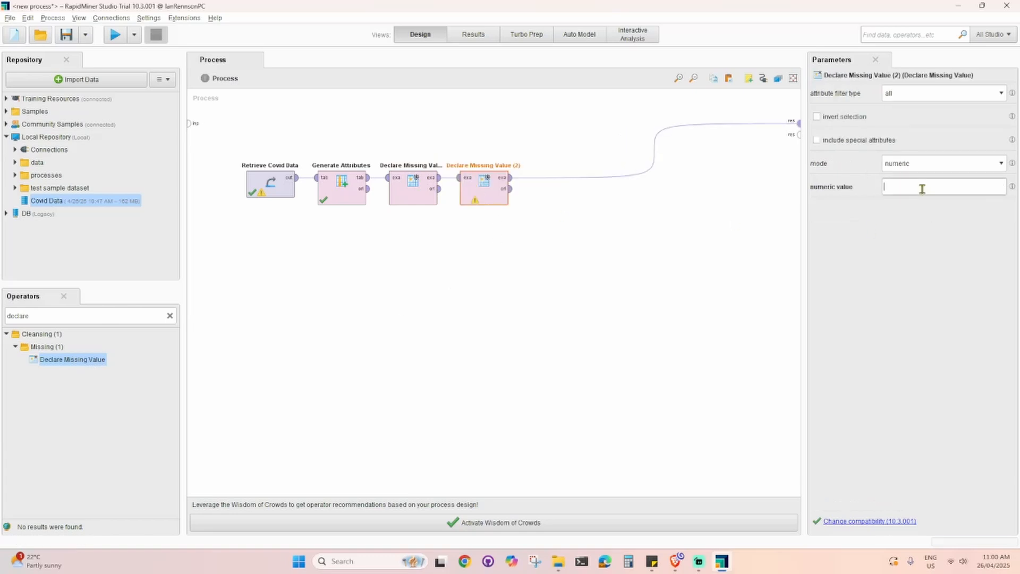
{"action": "double_click", "coordinate": [660, 265]}
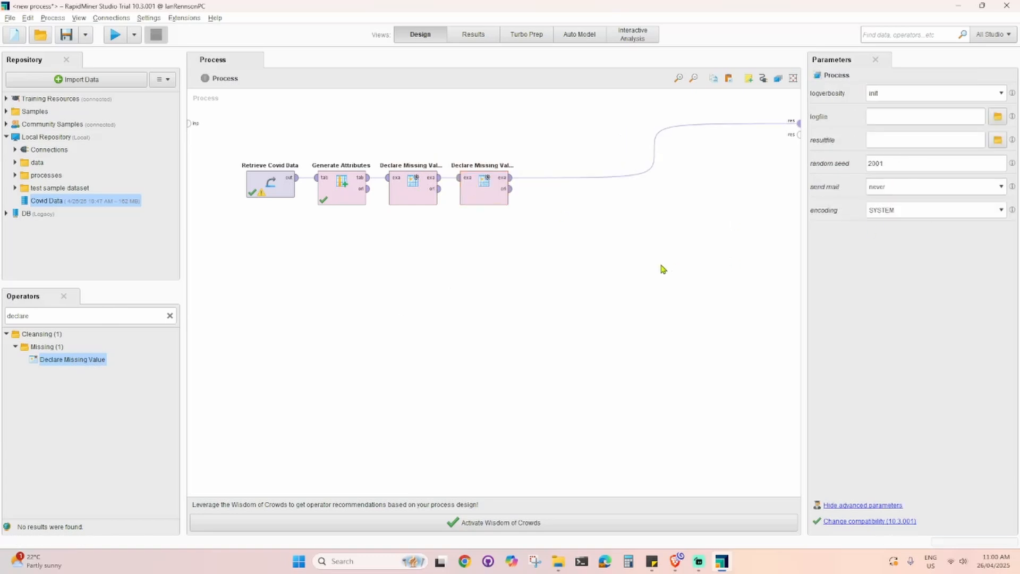
{"action": "left_click", "coordinate": [557, 311]}
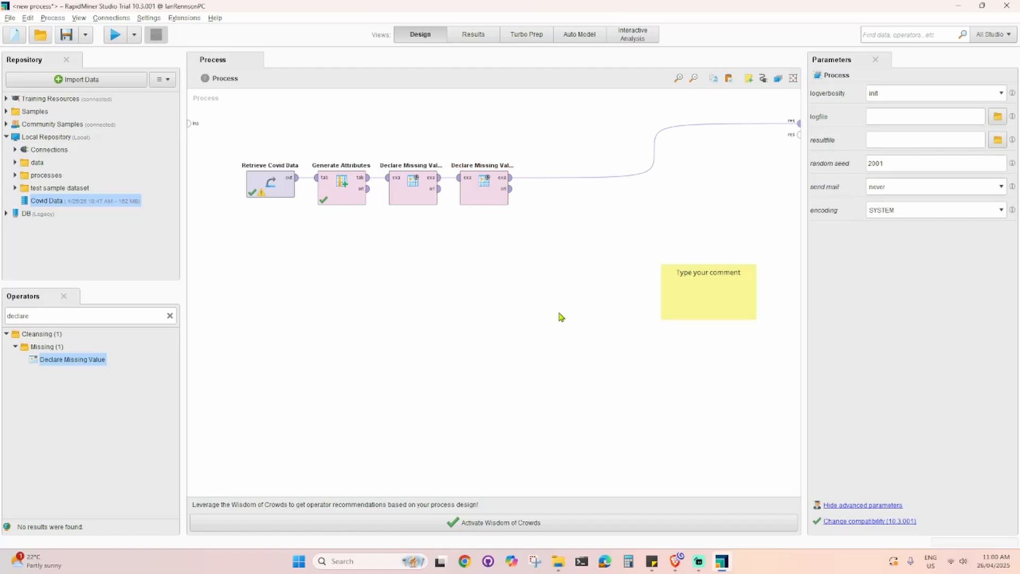
{"action": "left_click", "coordinate": [699, 300]}
{"action": "key", "text": "Delete"}
- Append a third Declare Missing Value operator to the chain with numeric value 99
{"action": "left_click_drag", "start_coordinate": [42, 360], "coordinate": [546, 181]}
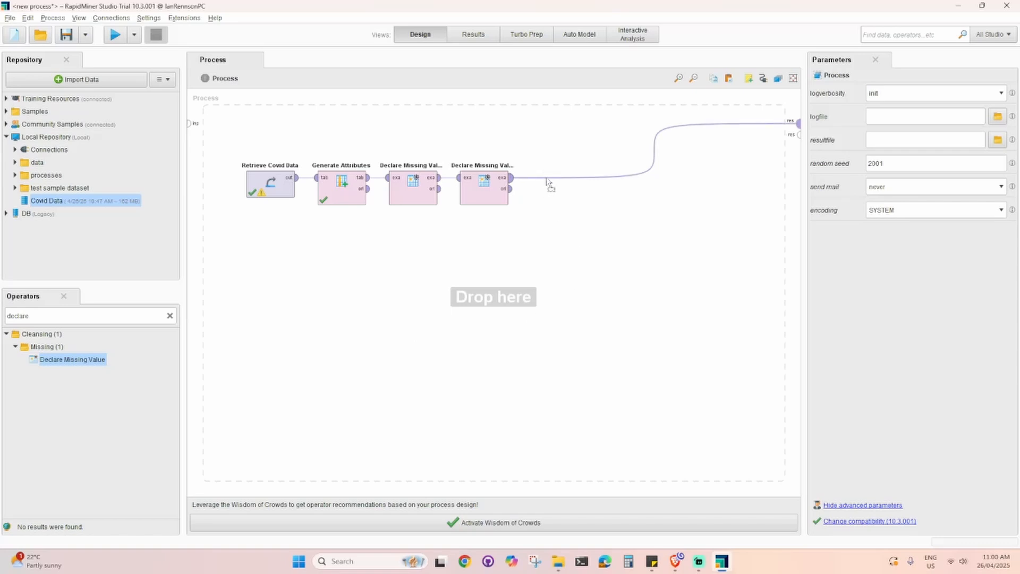
{"action": "left_click_drag", "start_coordinate": [546, 180], "coordinate": [547, 182]}
{"action": "left_click", "coordinate": [918, 188]}
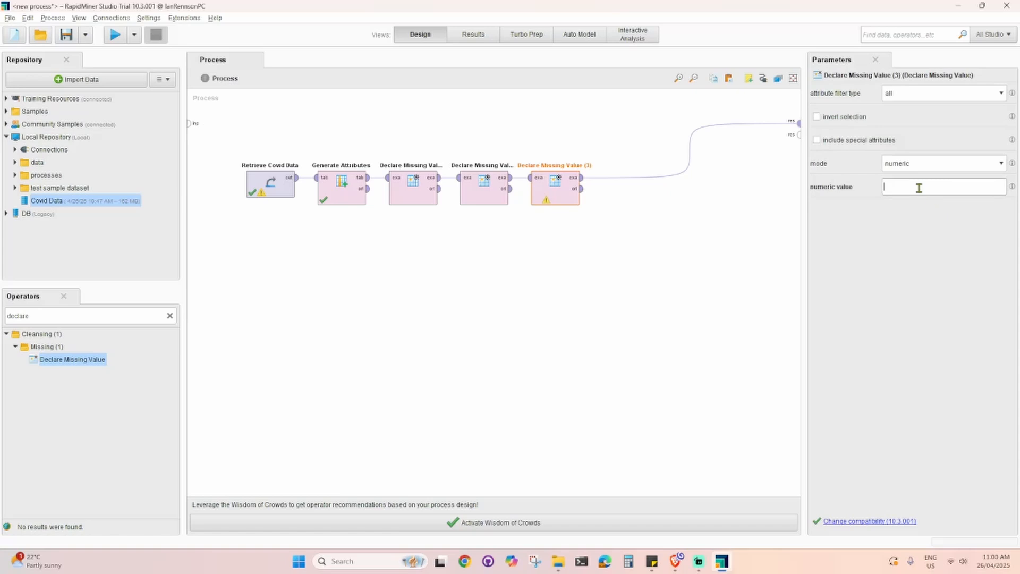
{"action": "type", "text": "99"}
{"action": "left_click", "coordinate": [651, 302]}
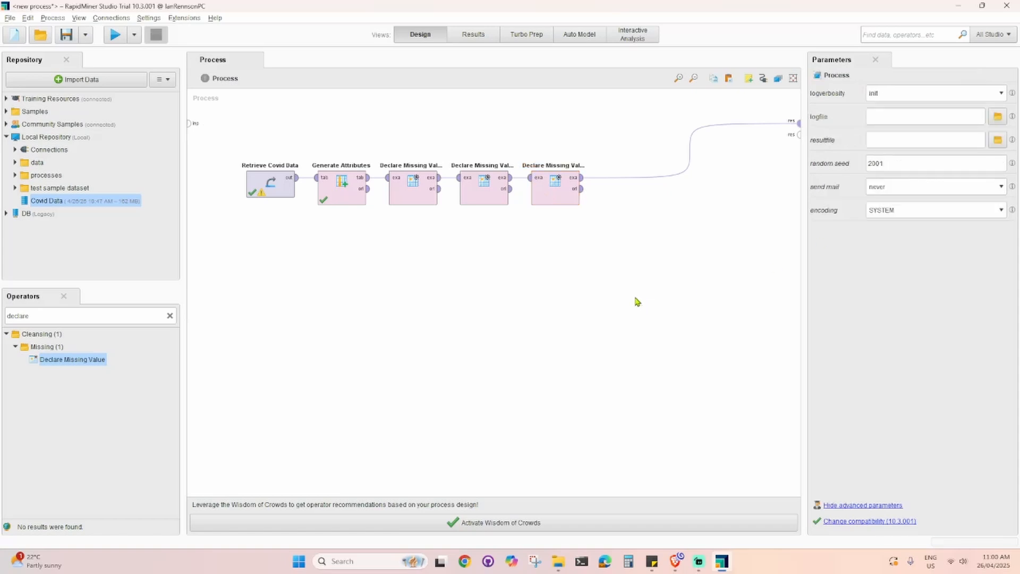
- Run the process and browse the resulting data view for missing-value markers
{"action": "left_click", "coordinate": [114, 36]}
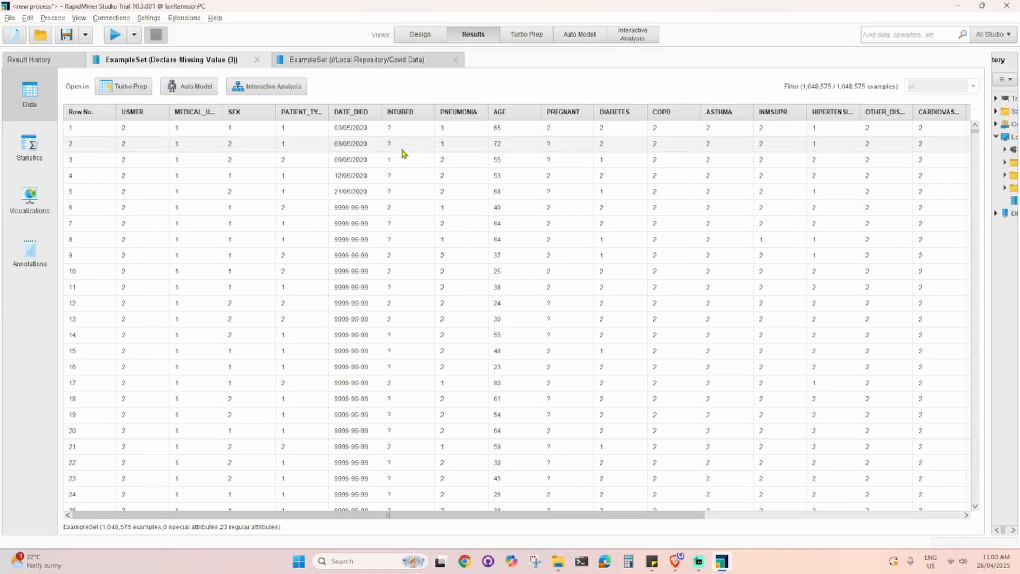
{"action": "scroll", "coordinate": [419, 313], "scroll_direction": "down", "scroll_amount": 3}
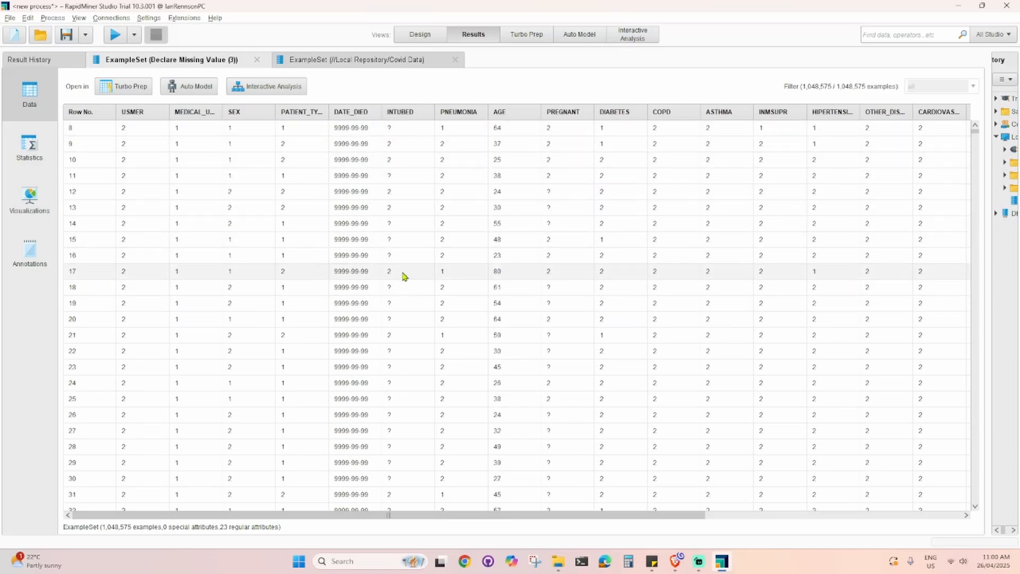
{"action": "left_click_drag", "start_coordinate": [685, 516], "coordinate": [959, 520]}
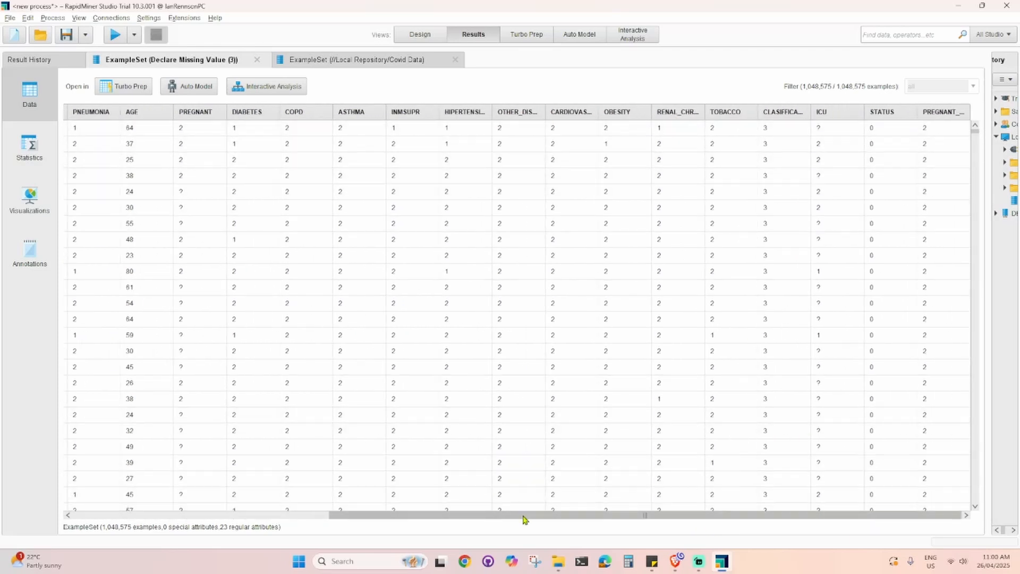
{"action": "left_click_drag", "start_coordinate": [524, 516], "coordinate": [341, 456]}
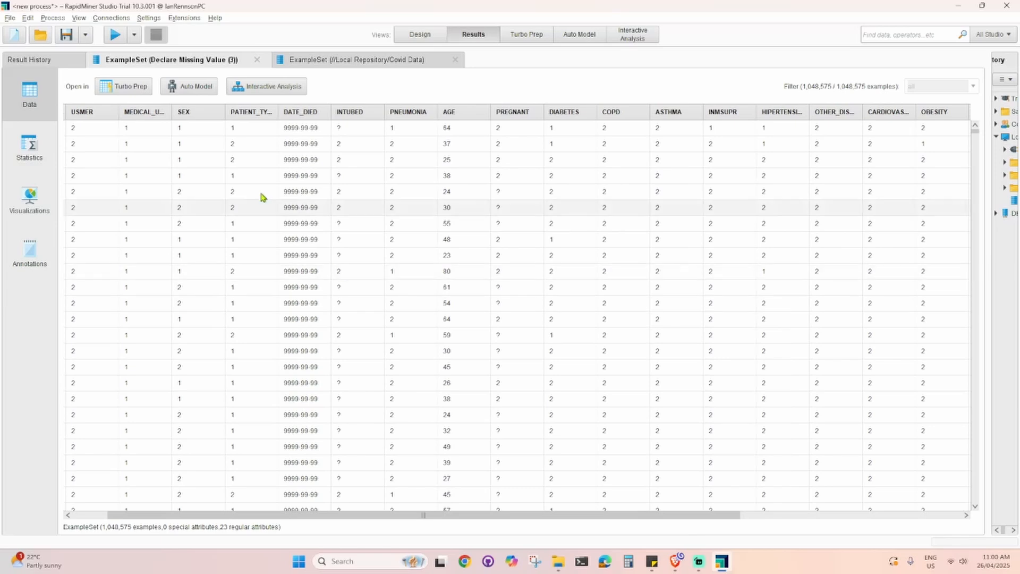
- Review the missing counts of each attribute in the statistics view, expanding and collapsing PREGNANT
{"action": "left_click", "coordinate": [25, 157]}
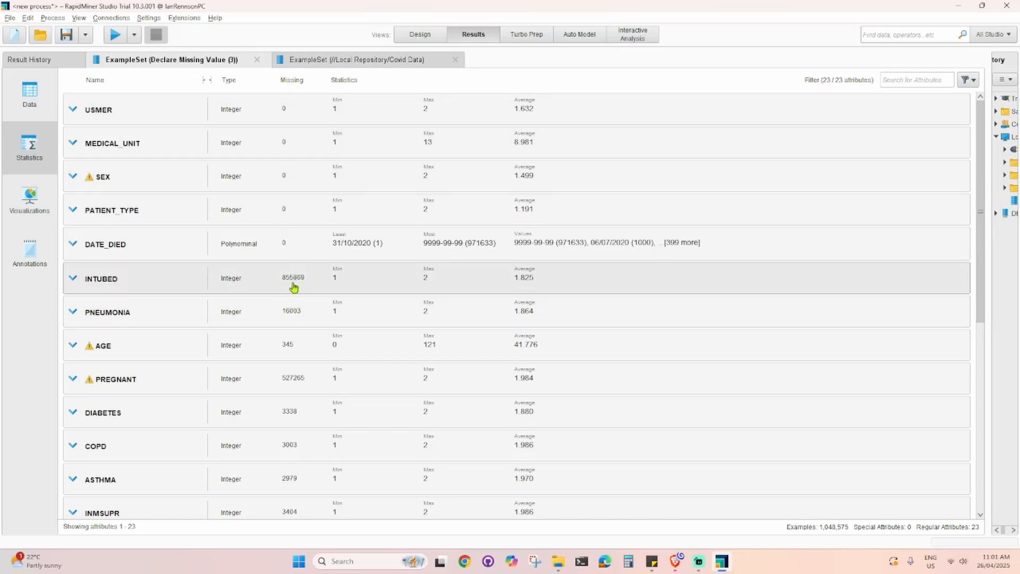
{"action": "scroll", "coordinate": [294, 288], "scroll_direction": "down", "scroll_amount": 1}
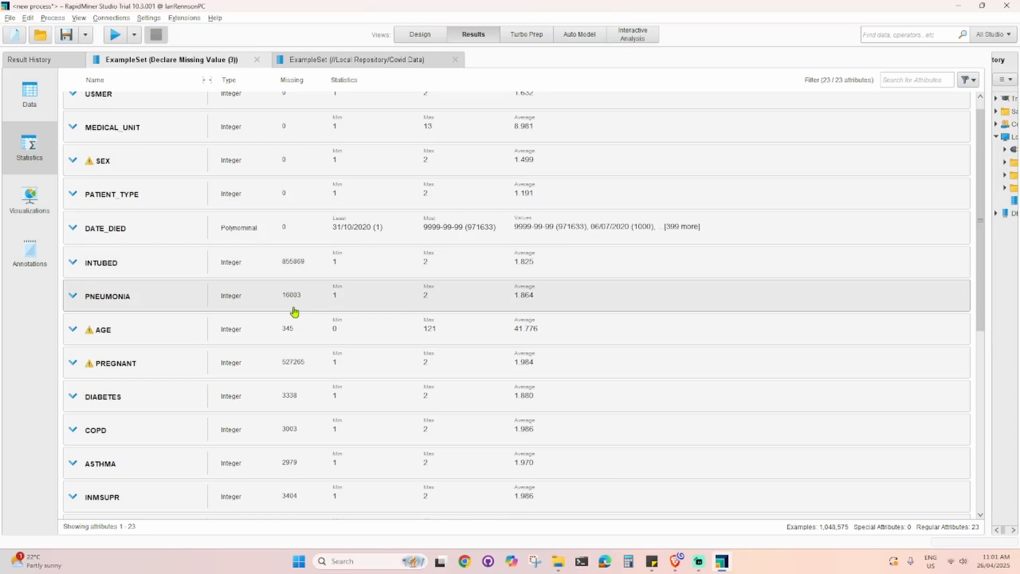
{"action": "scroll", "coordinate": [294, 312], "scroll_direction": "down", "scroll_amount": 1}
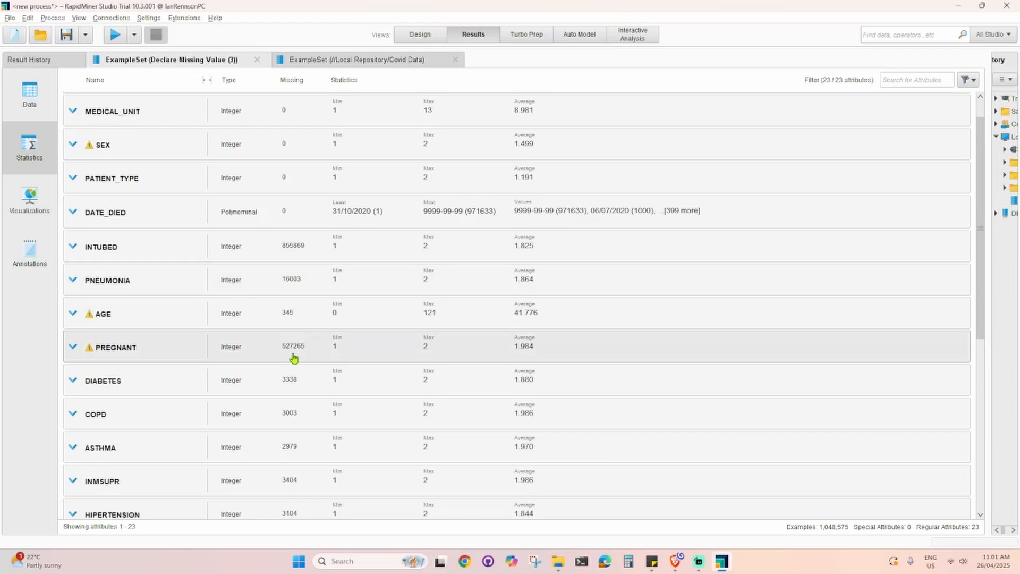
{"action": "left_click", "coordinate": [294, 358]}
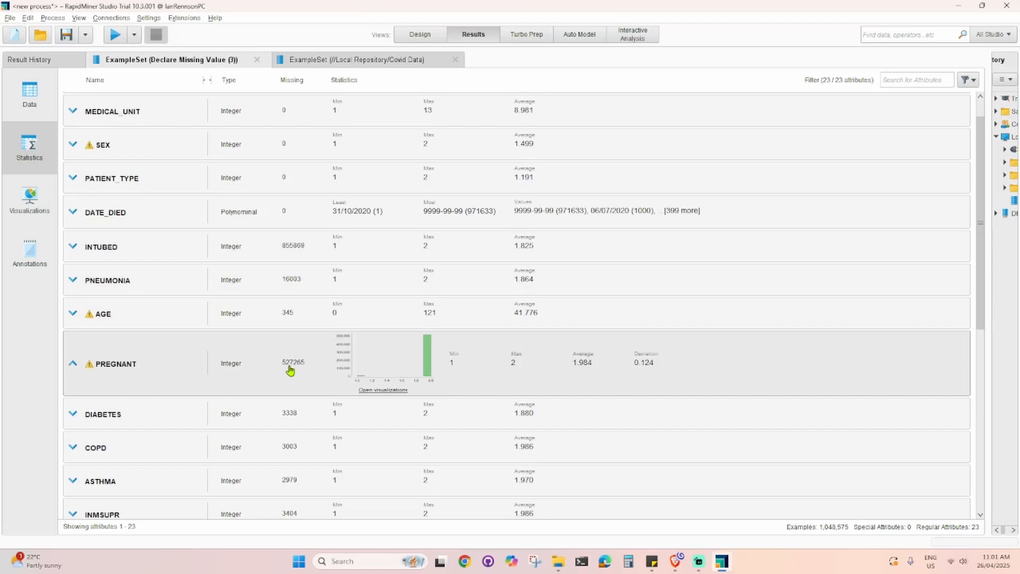
{"action": "scroll", "coordinate": [289, 370], "scroll_direction": "down", "scroll_amount": 1}
{"action": "scroll", "coordinate": [303, 341], "scroll_direction": "down", "scroll_amount": 1}
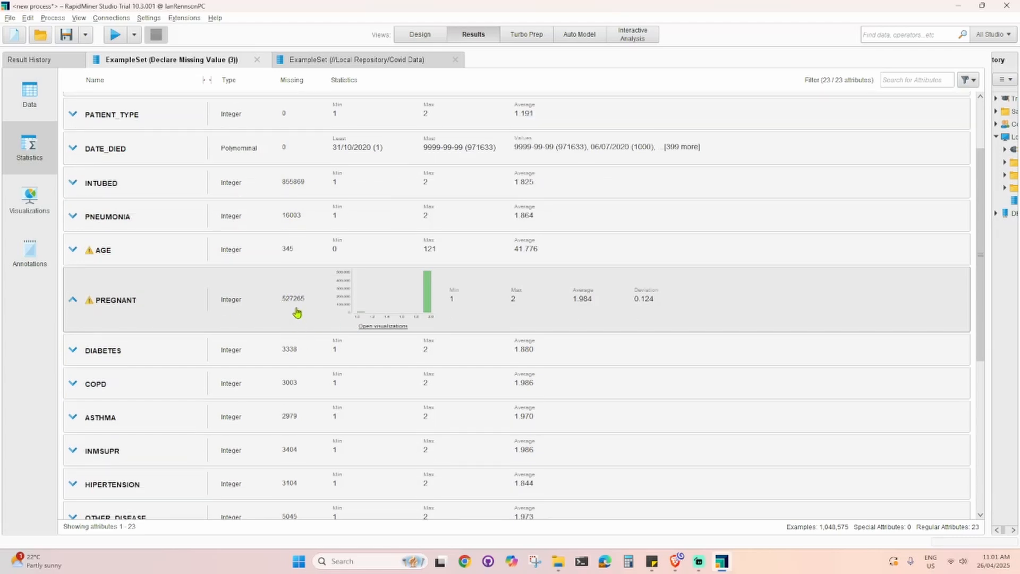
{"action": "scroll", "coordinate": [299, 315], "scroll_direction": "down", "scroll_amount": 5}
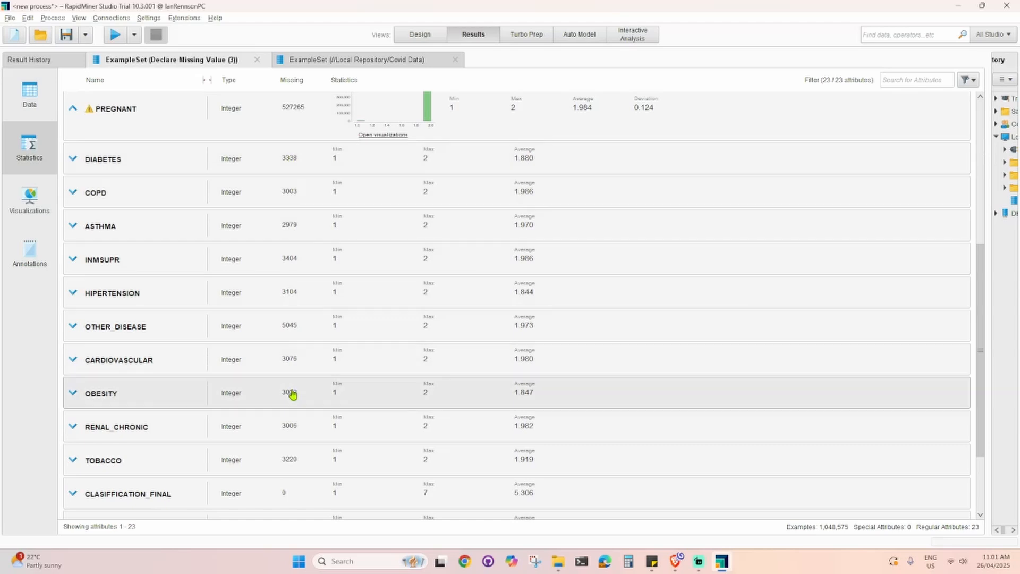
{"action": "scroll", "coordinate": [290, 409], "scroll_direction": "down", "scroll_amount": 3}
{"action": "scroll", "coordinate": [293, 435], "scroll_direction": "down", "scroll_amount": 1}
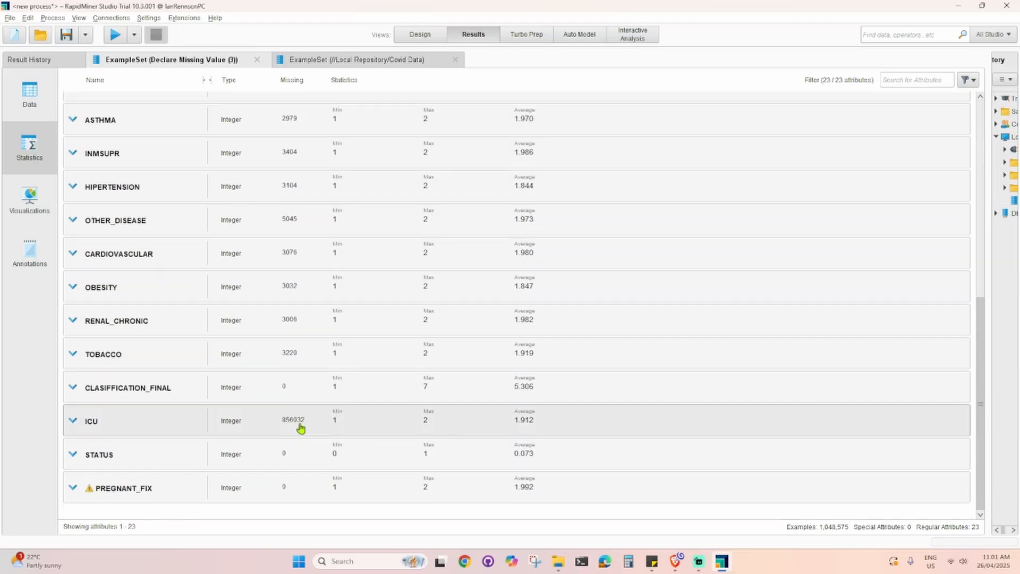
{"action": "scroll", "coordinate": [302, 425], "scroll_direction": "up", "scroll_amount": 7}
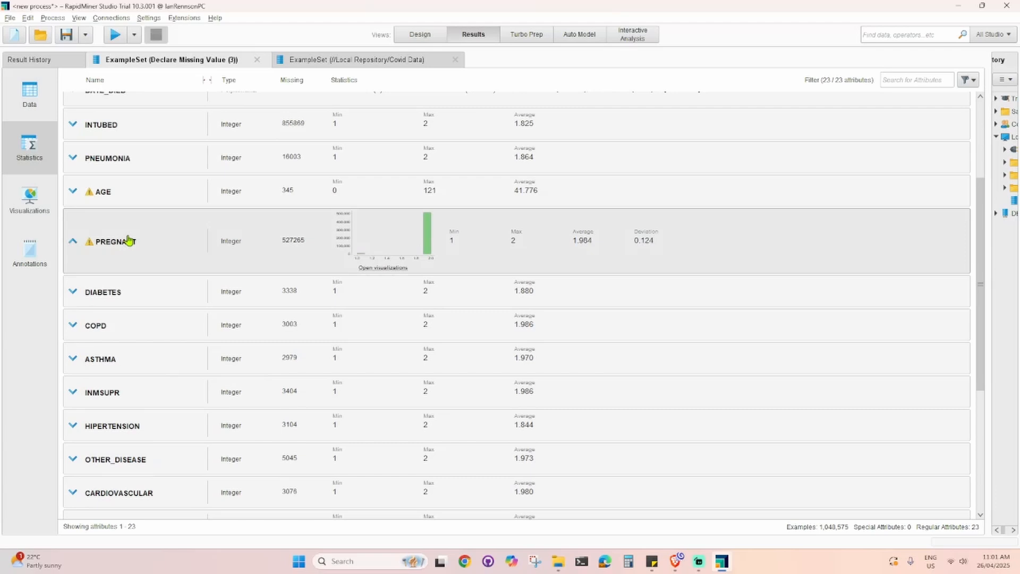
{"action": "left_click", "coordinate": [129, 240]}
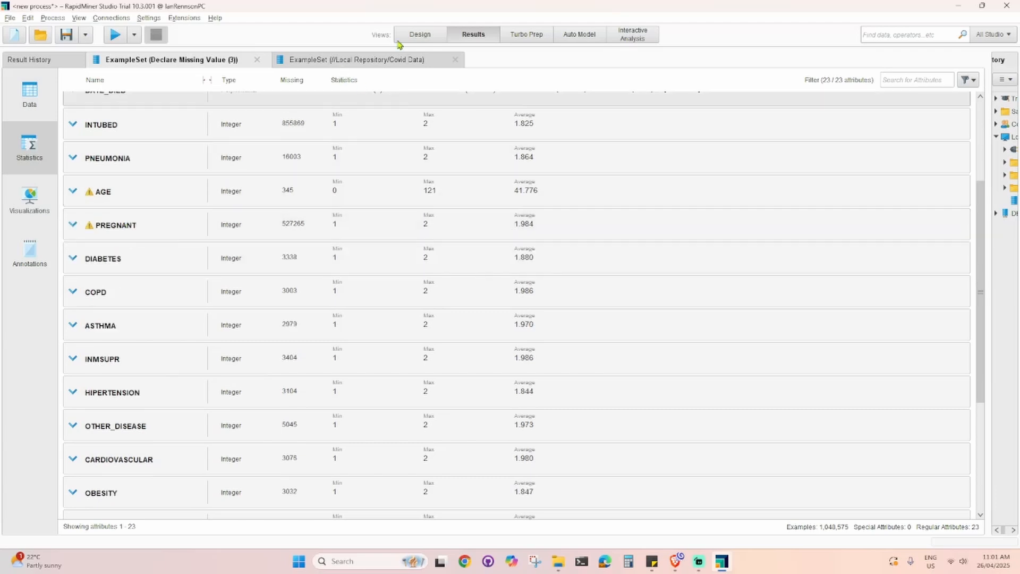
- Search for Replace Missing Values and append it after the third Declare Missing Value operator
{"action": "left_click", "coordinate": [420, 35]}
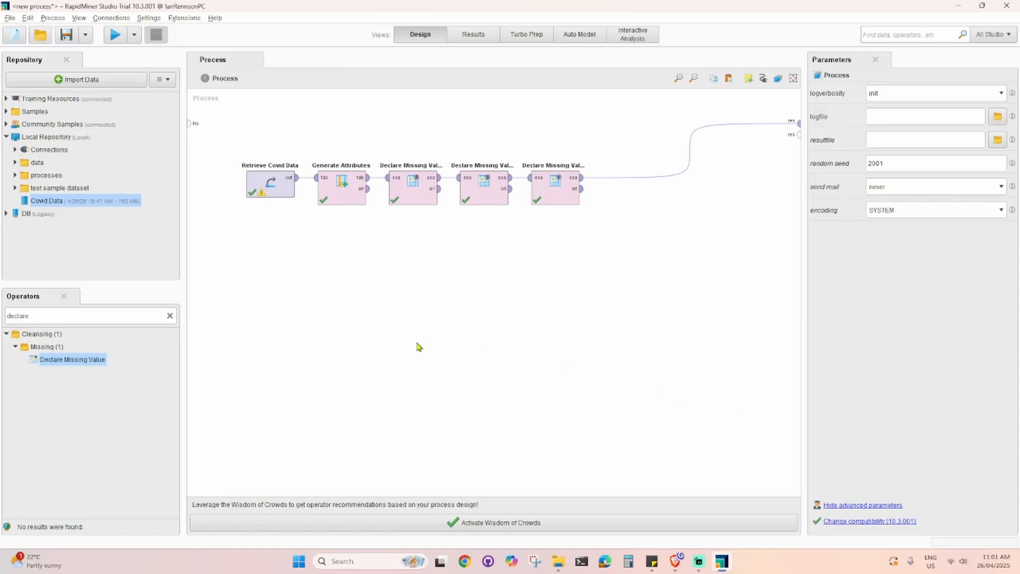
{"action": "left_click", "coordinate": [63, 314]}
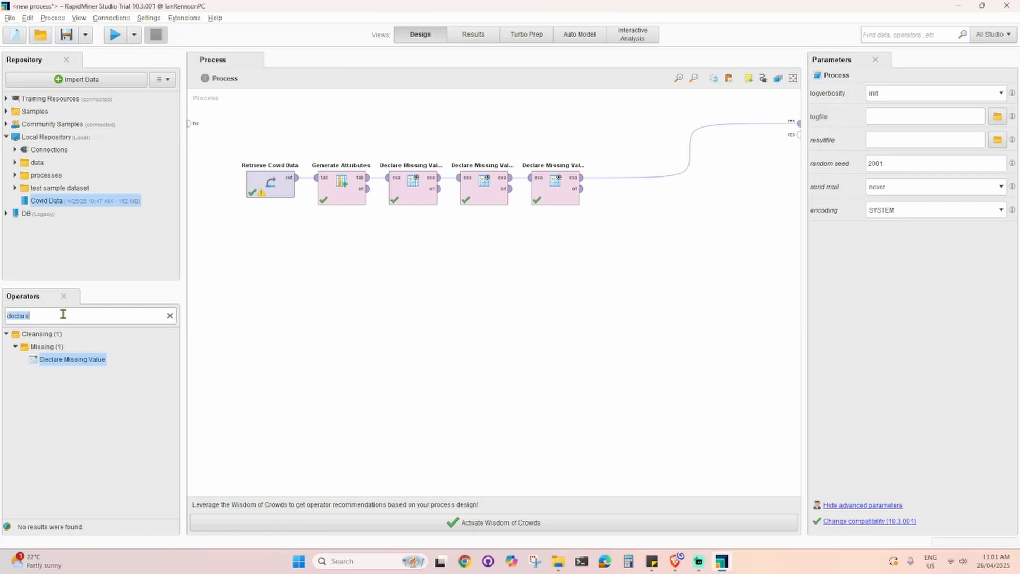
{"action": "type", "text": "replace"}
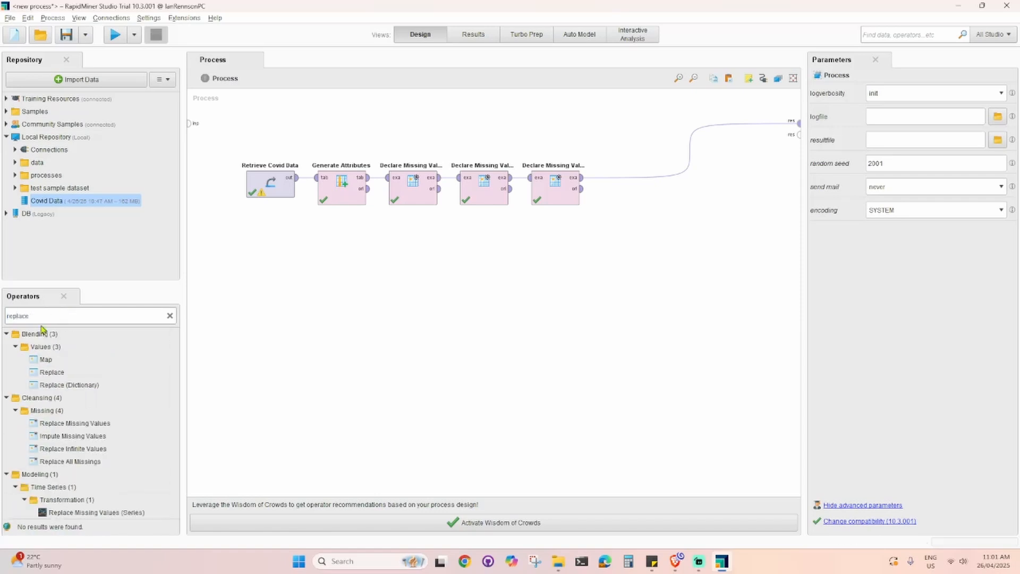
{"action": "type", "text": " missi"}
{"action": "left_click_drag", "start_coordinate": [67, 360], "coordinate": [622, 185]}
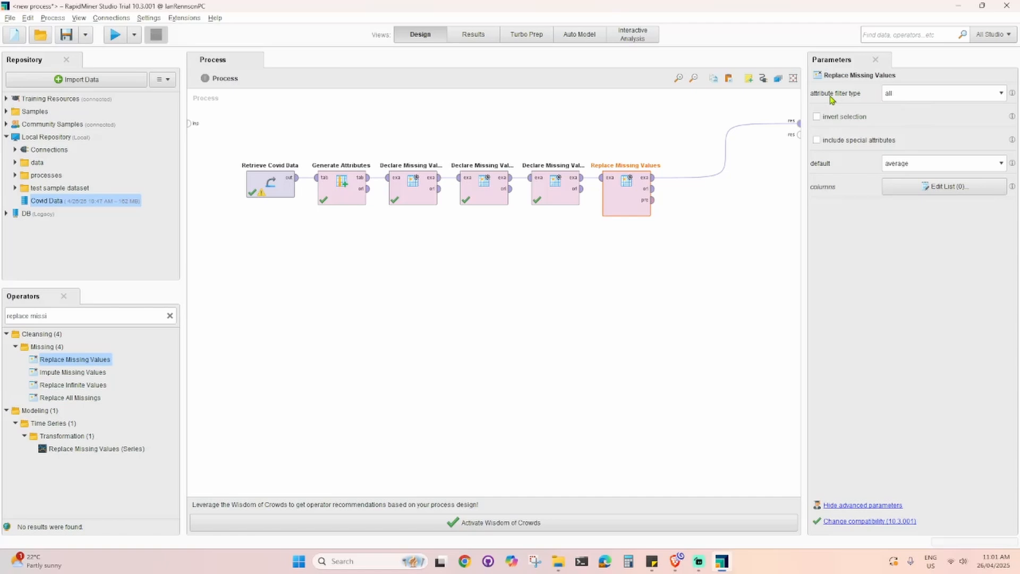
- Set the replacement default to average and run the process
{"action": "left_click", "coordinate": [930, 162]}
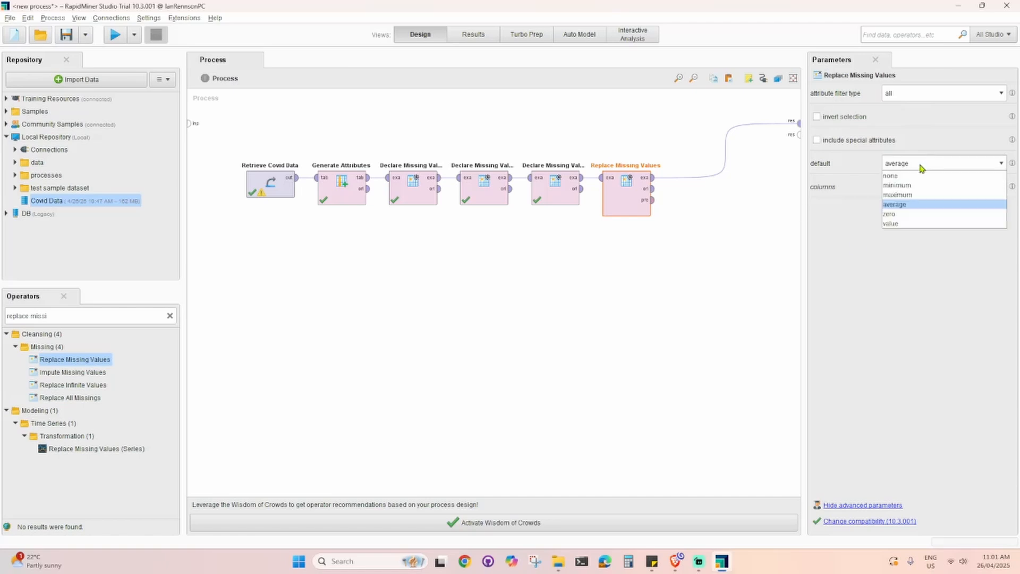
{"action": "left_click", "coordinate": [906, 208]}
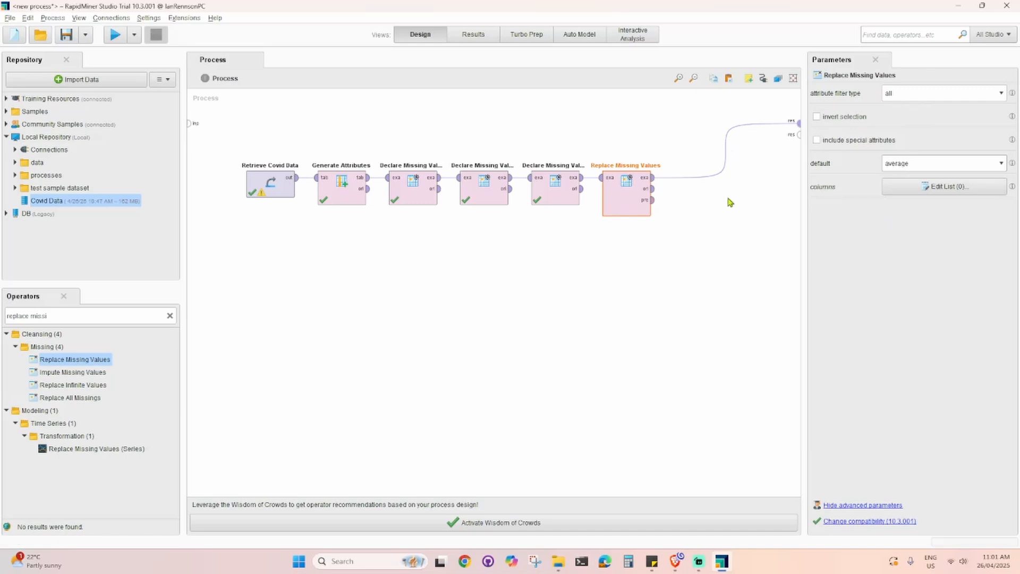
{"action": "left_click", "coordinate": [115, 37]}
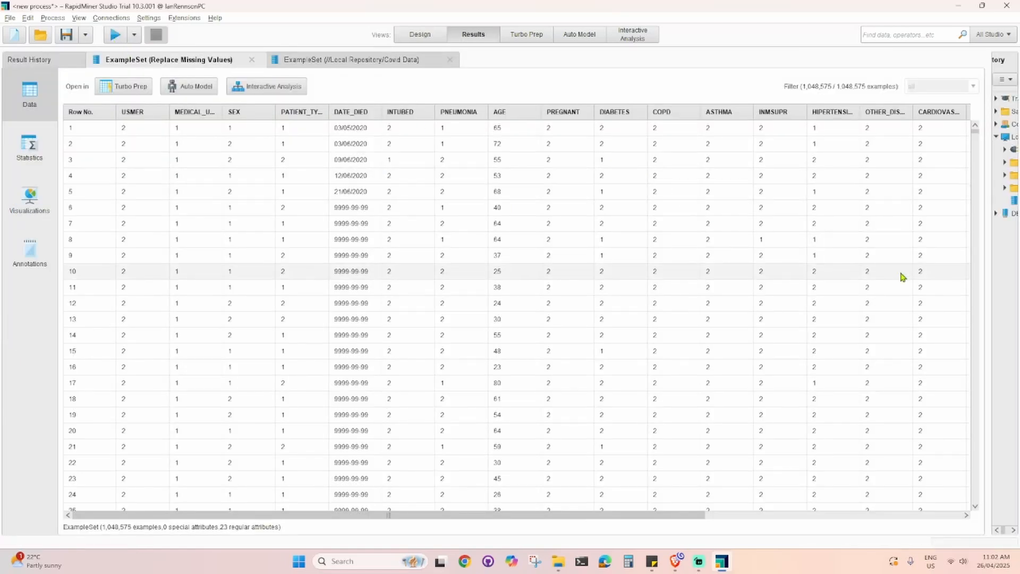
- Browse the replaced data table and attribute statistics for remaining missing values
{"action": "left_click_drag", "start_coordinate": [678, 517], "coordinate": [546, 520]}
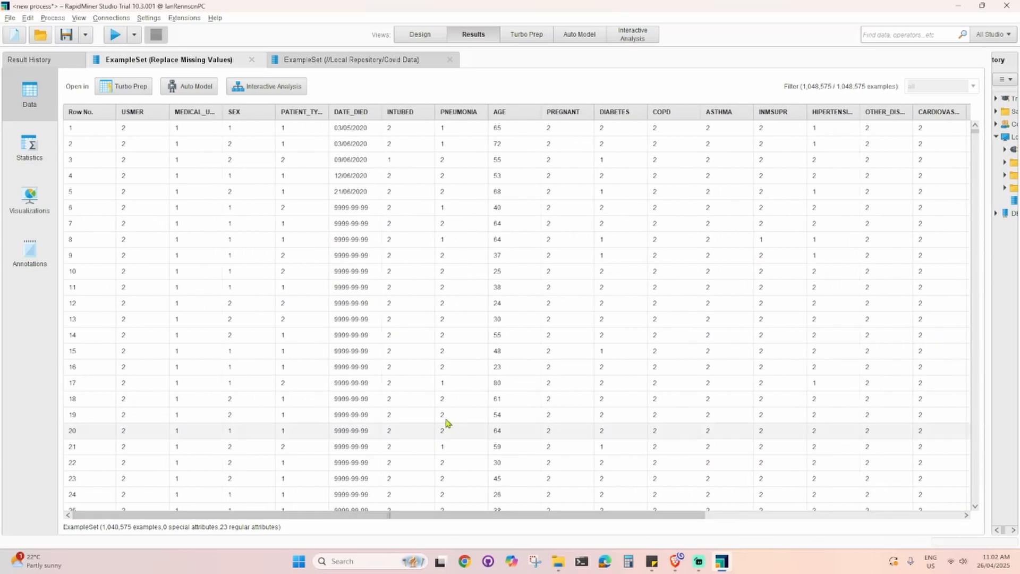
{"action": "left_click", "coordinate": [35, 151]}
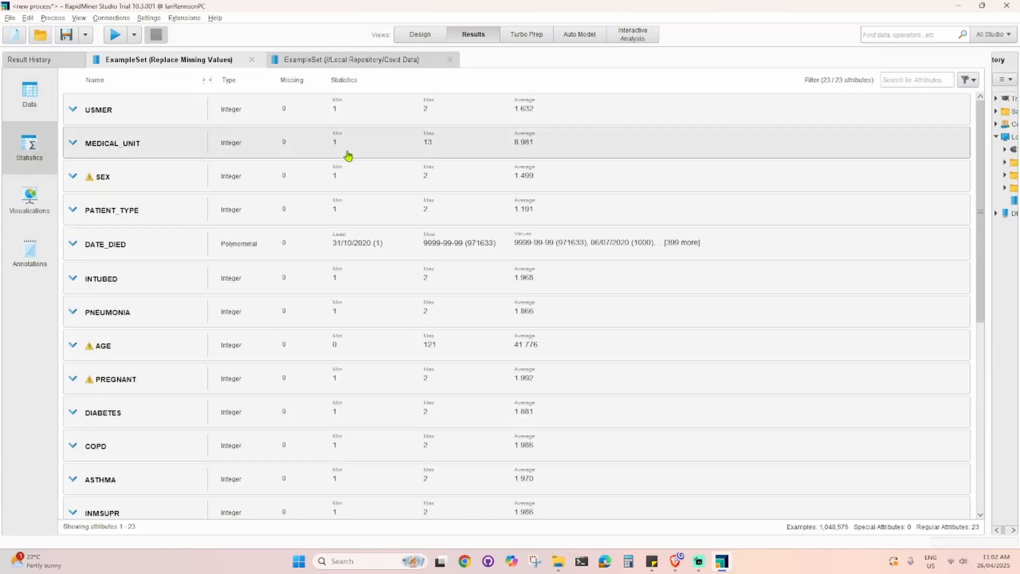
{"action": "scroll", "coordinate": [298, 425], "scroll_direction": "down", "scroll_amount": 10}
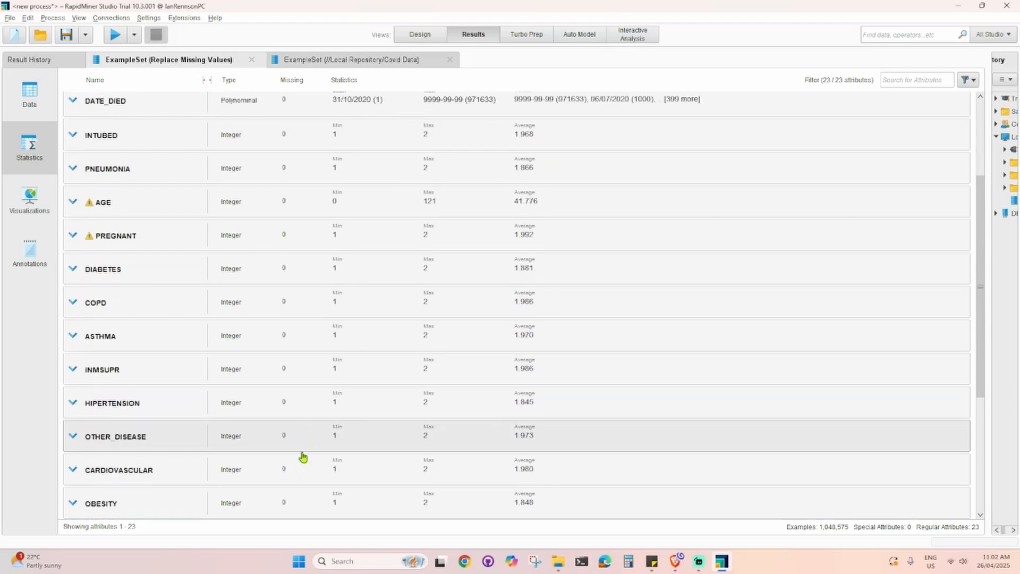
{"action": "scroll", "coordinate": [307, 478], "scroll_direction": "up", "scroll_amount": 8}
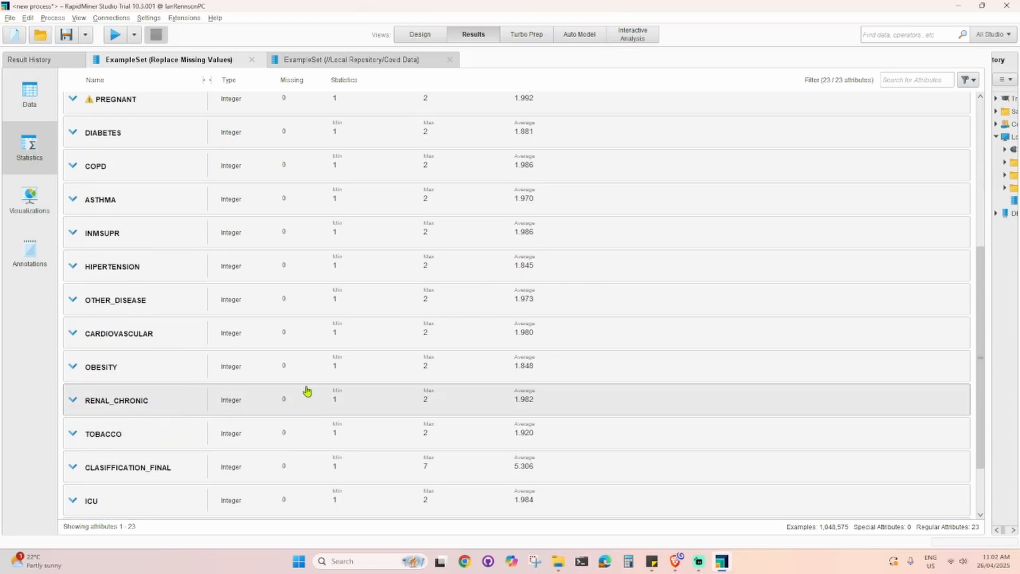
{"action": "scroll", "coordinate": [320, 222], "scroll_direction": "up", "scroll_amount": 2}
{"action": "left_click", "coordinate": [434, 37]}
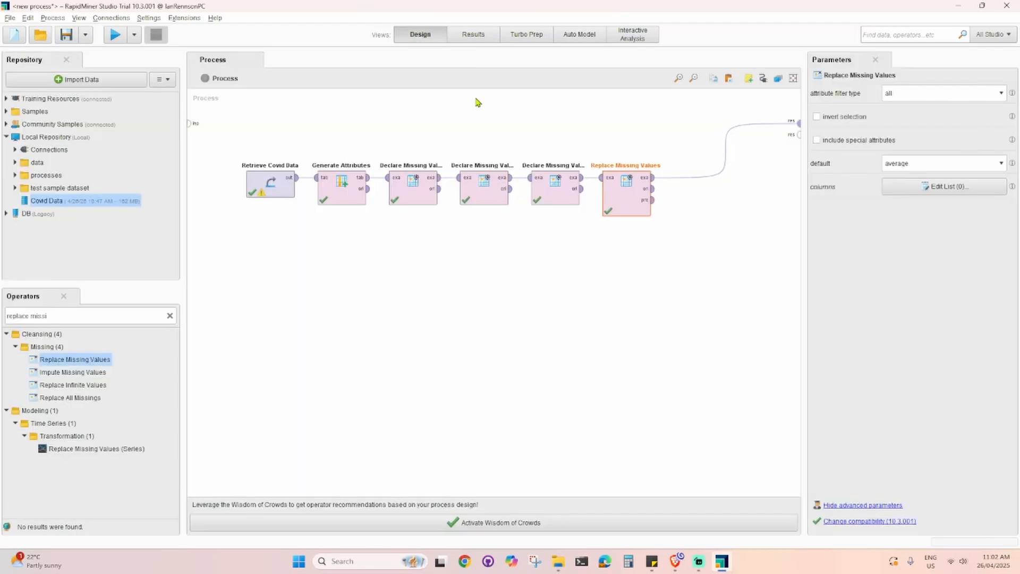
{"action": "left_click", "coordinate": [473, 35]}
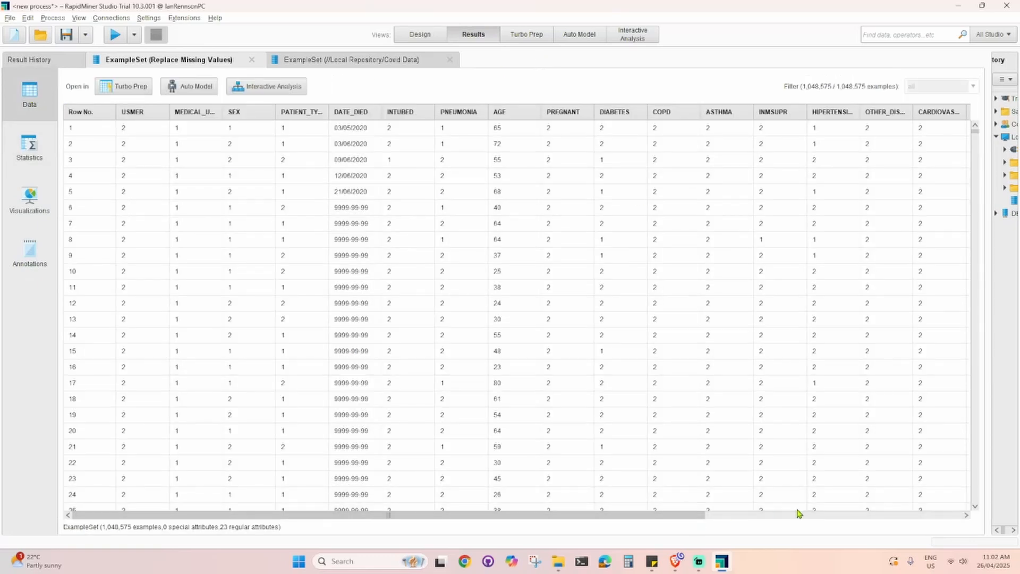
{"action": "left_click_drag", "start_coordinate": [698, 514], "coordinate": [659, 535]}
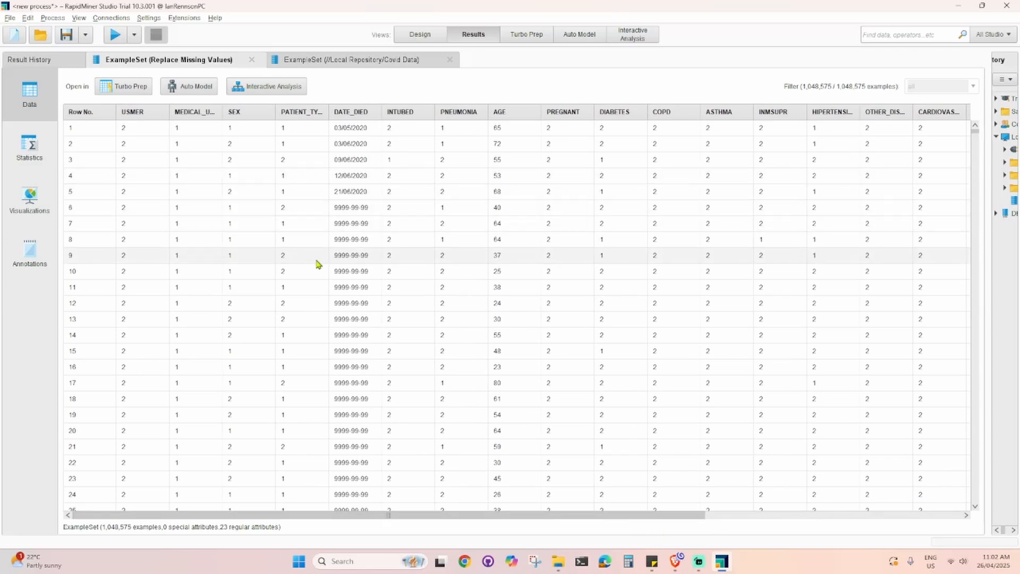
{"action": "scroll", "coordinate": [315, 339], "scroll_direction": "down", "scroll_amount": 1}
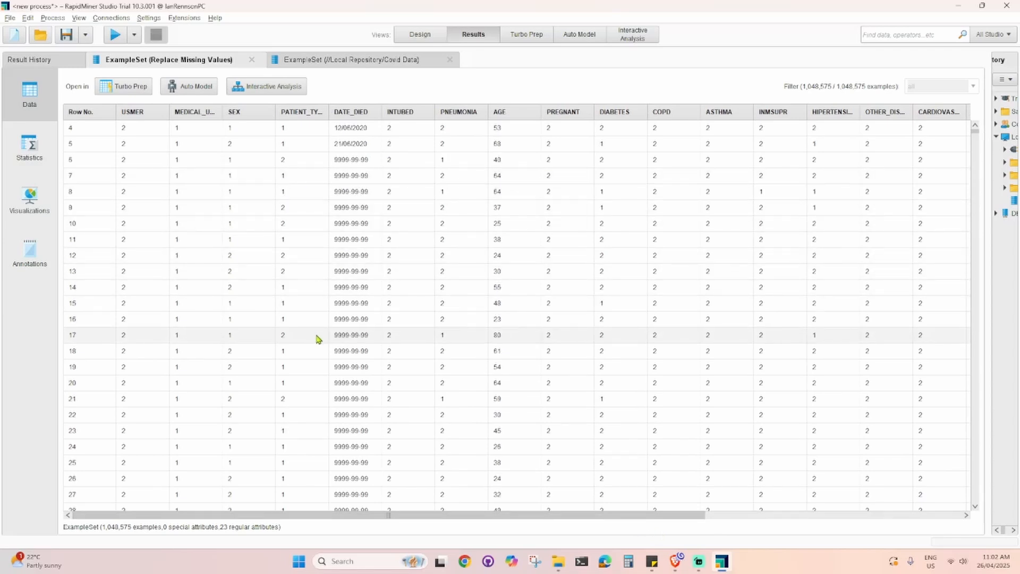
{"action": "scroll", "coordinate": [317, 339], "scroll_direction": "up", "scroll_amount": 1}
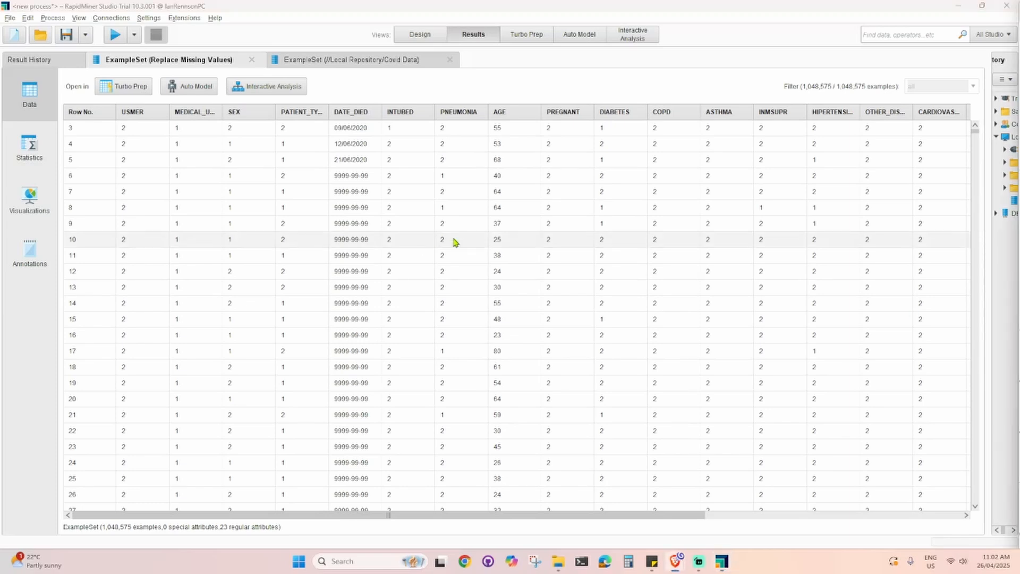
{"action": "left_click", "coordinate": [420, 34]}
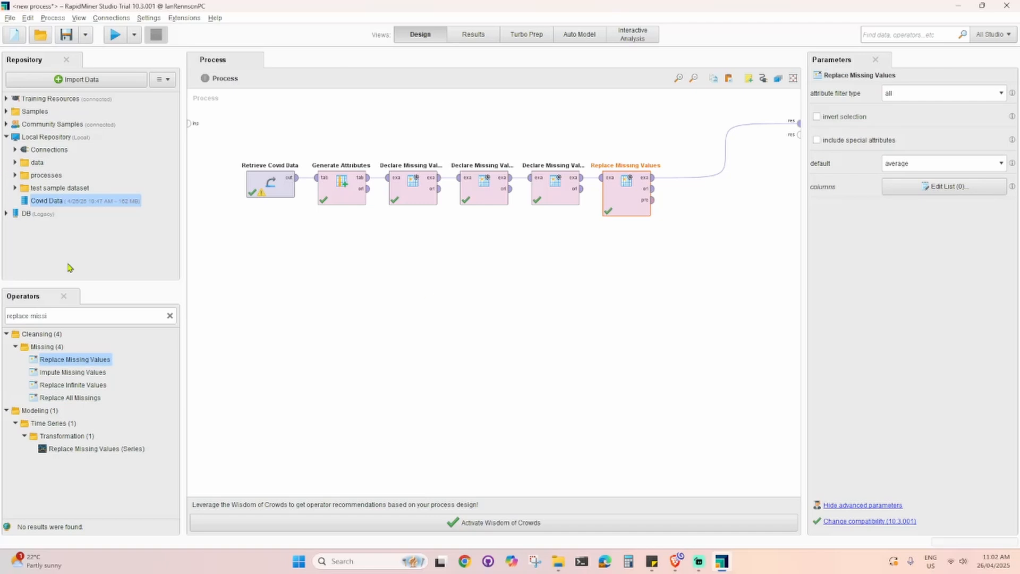
- Search for Select Attributes and add it after Replace Missing Values
{"action": "triple_click", "coordinate": [77, 315]}
{"action": "type", "text": "select"}
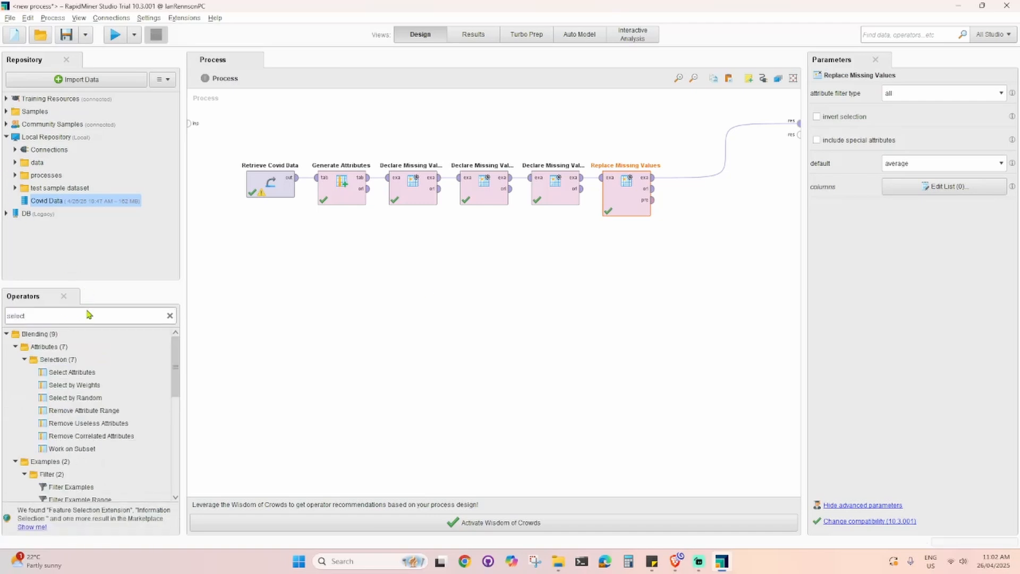
{"action": "left_click_drag", "start_coordinate": [84, 372], "coordinate": [692, 184]}
{"action": "left_click", "coordinate": [553, 430]}
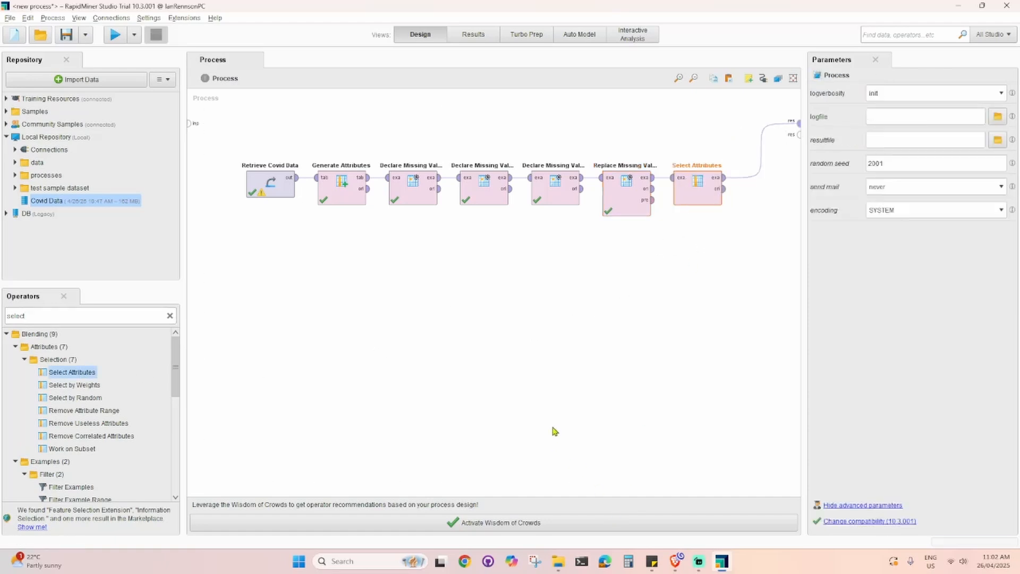
{"action": "left_click", "coordinate": [683, 197]}
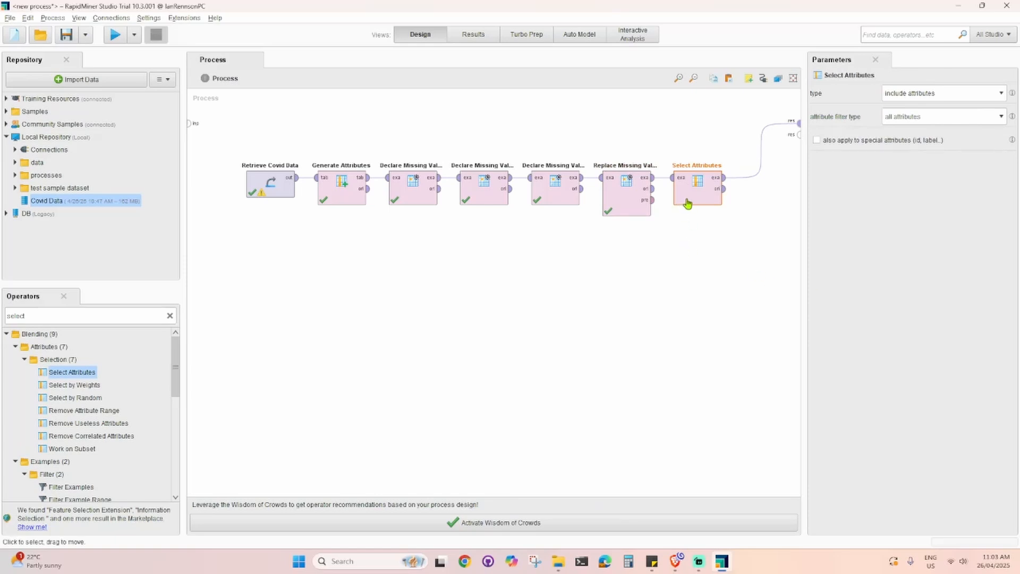
- Configure Select Attributes to include attributes using the a subset filter type
{"action": "left_click", "coordinate": [929, 114]}
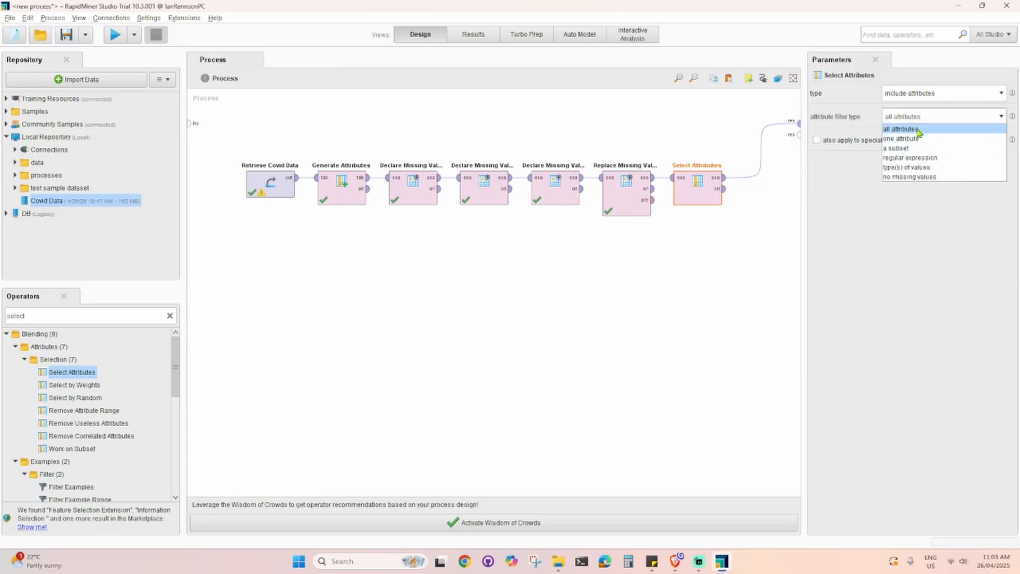
{"action": "left_click", "coordinate": [920, 130]}
{"action": "left_click", "coordinate": [922, 93]}
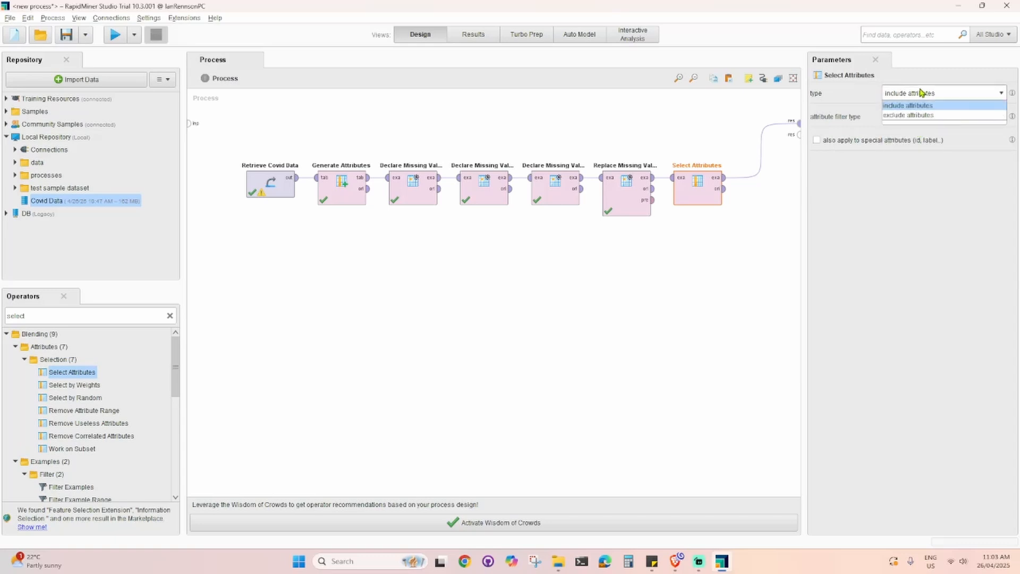
{"action": "left_click", "coordinate": [917, 115]}
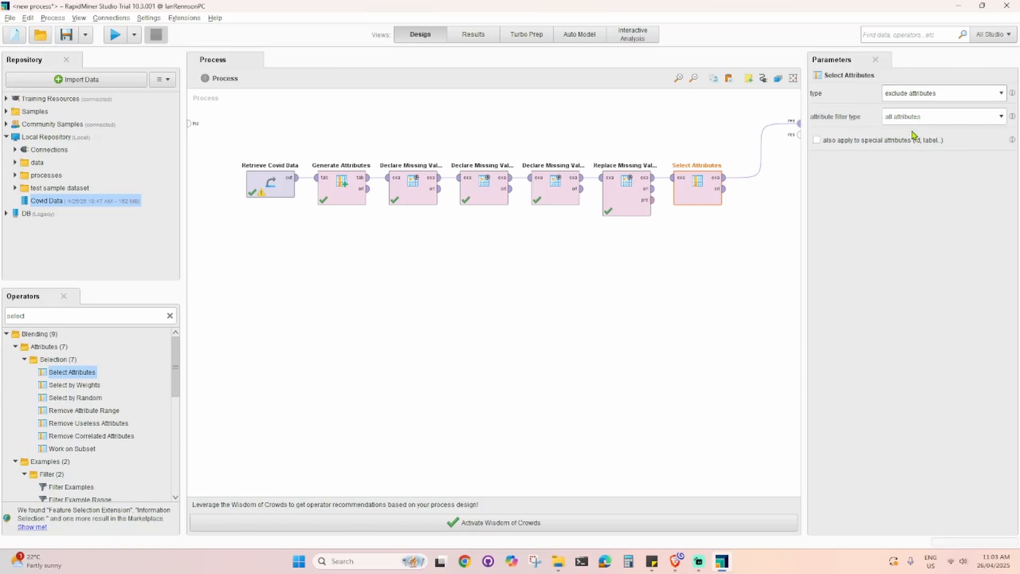
{"action": "left_click", "coordinate": [917, 118]}
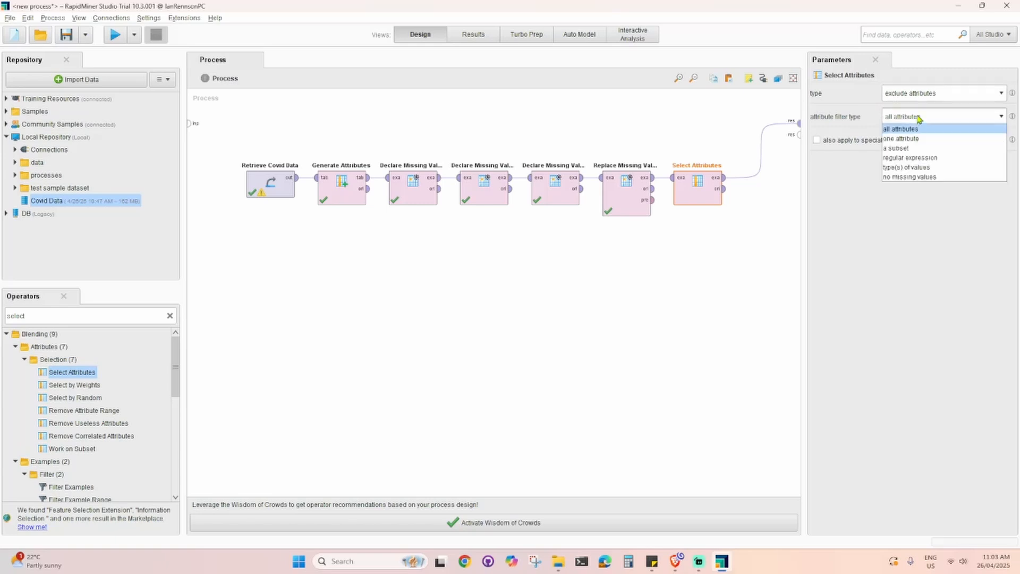
{"action": "left_click", "coordinate": [925, 149]}
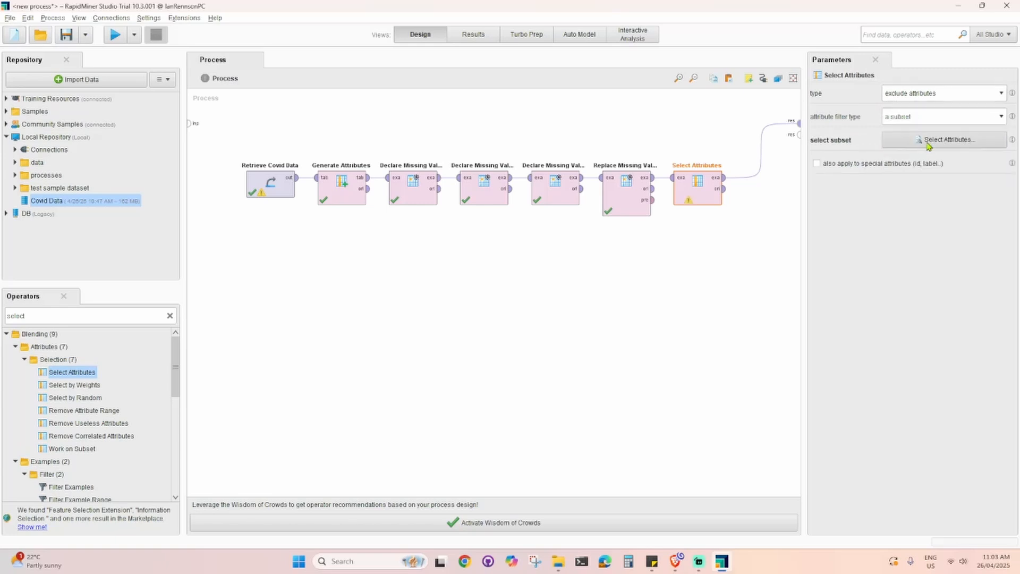
{"action": "left_click", "coordinate": [941, 93]}
{"action": "left_click", "coordinate": [922, 103]}
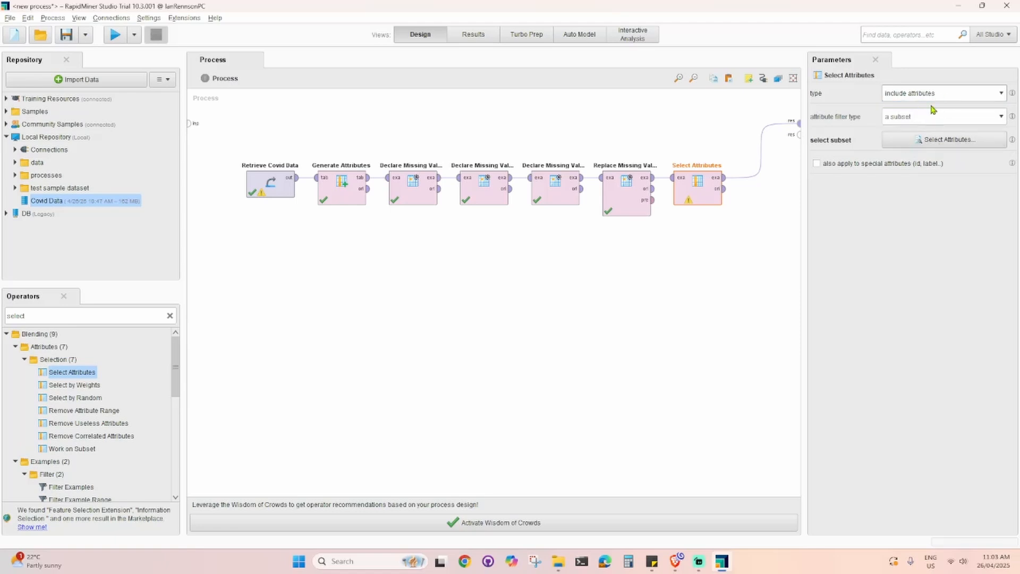
- Open the attribute subset selector, select all attributes and deselect ICU
{"action": "left_click", "coordinate": [945, 142]}
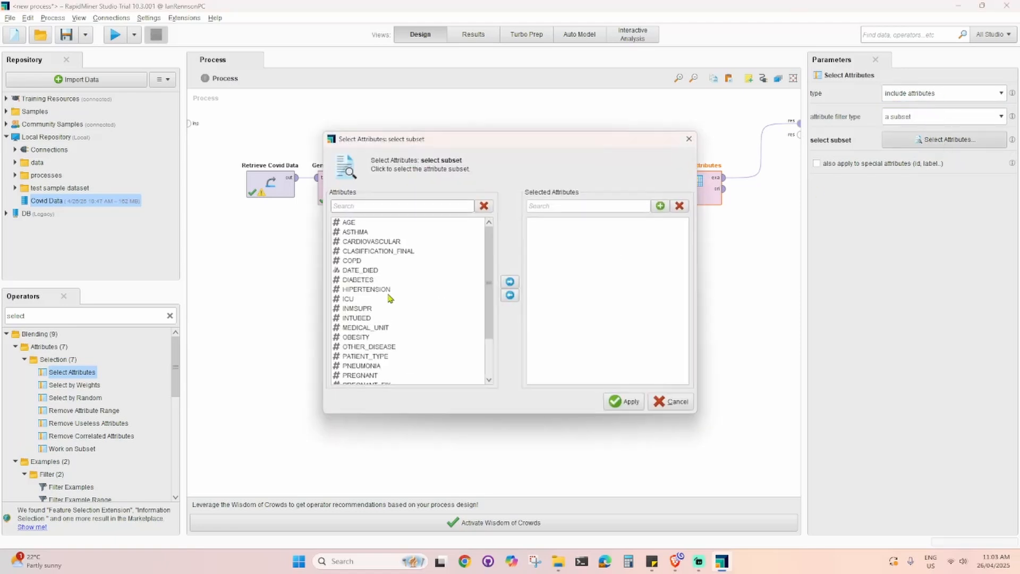
{"action": "left_click", "coordinate": [465, 251]}
{"action": "key", "text": "ctrl+a"}
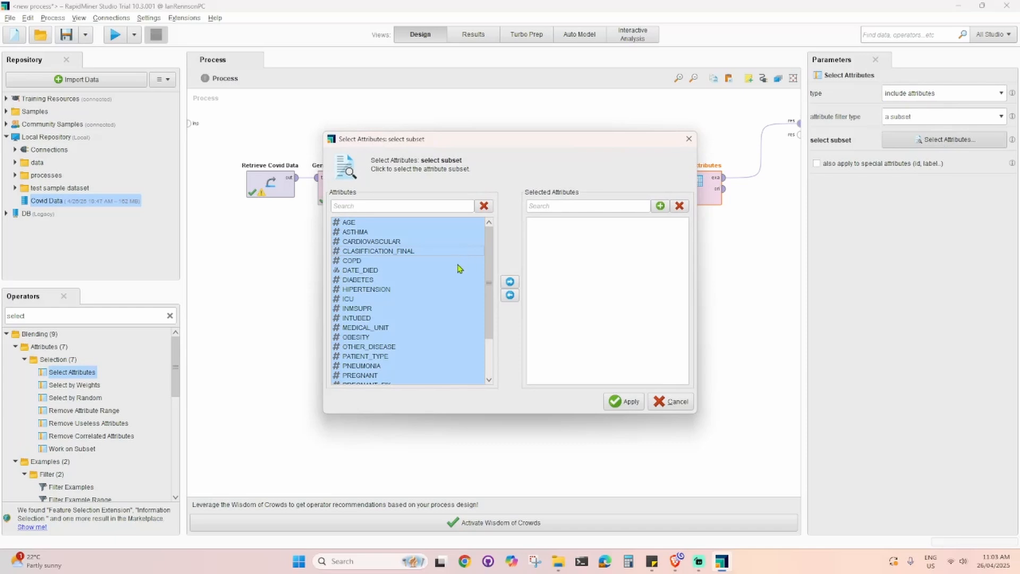
{"action": "scroll", "coordinate": [460, 268], "scroll_direction": "down", "scroll_amount": 2}
{"action": "scroll", "coordinate": [460, 268], "scroll_direction": "up", "scroll_amount": 2}
{"action": "left_click", "coordinate": [359, 300], "text": "ctrl"}
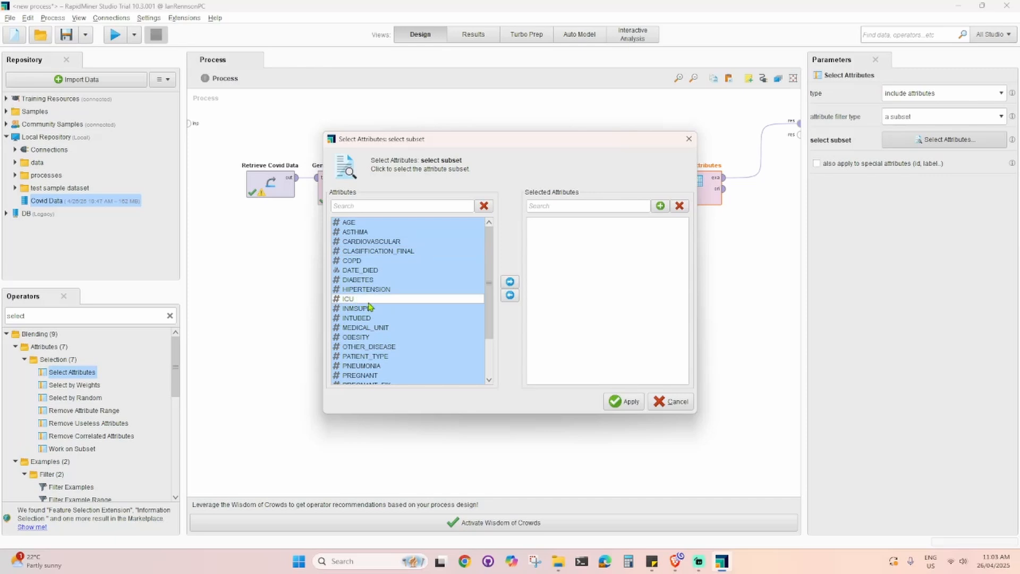
{"action": "scroll", "coordinate": [399, 326], "scroll_direction": "down", "scroll_amount": 2}
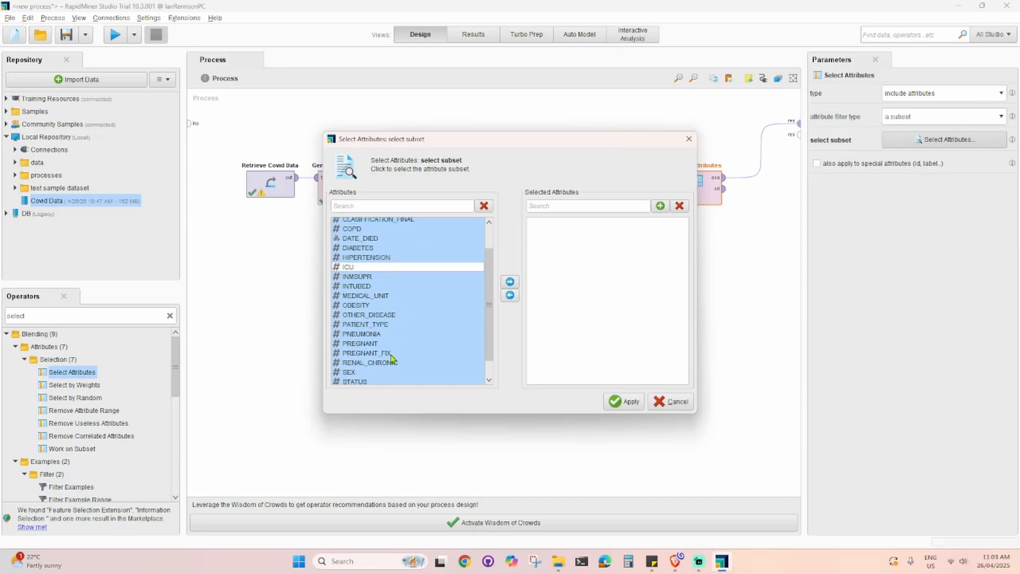
{"action": "scroll", "coordinate": [399, 356], "scroll_direction": "down", "scroll_amount": 2}
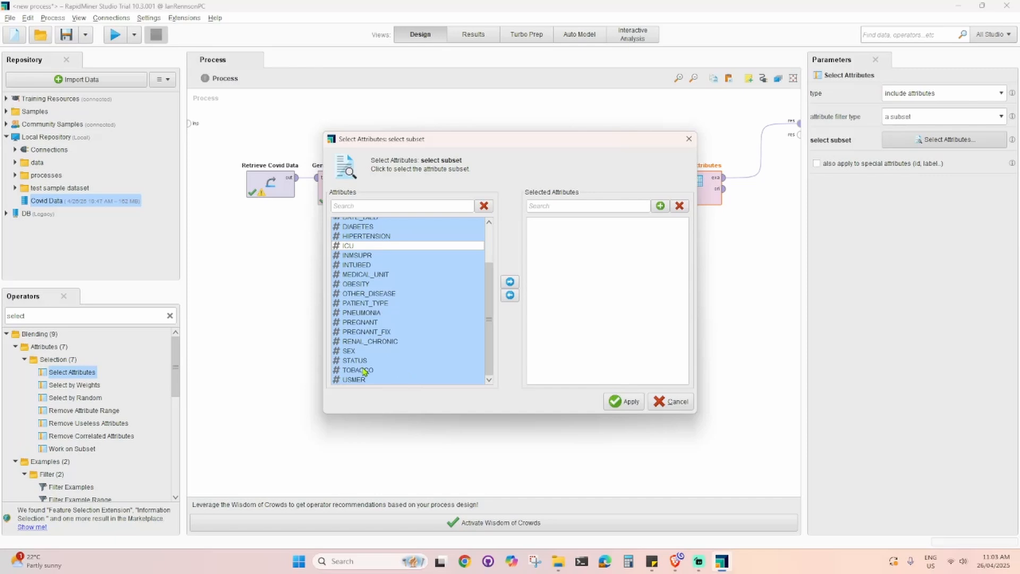
- Also deselect INTUBED and PREGNANT in the attribute list, leaving the other attributes selected
{"action": "left_click", "coordinate": [374, 266], "text": "ctrl"}
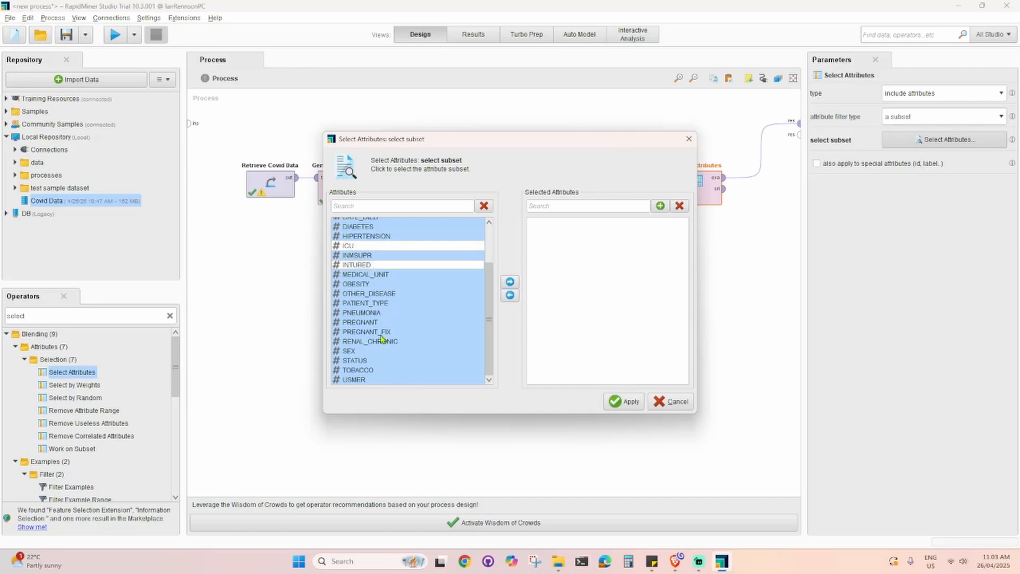
{"action": "left_click", "coordinate": [381, 332], "text": "ctrl"}
{"action": "left_click", "coordinate": [389, 332], "text": "ctrl"}
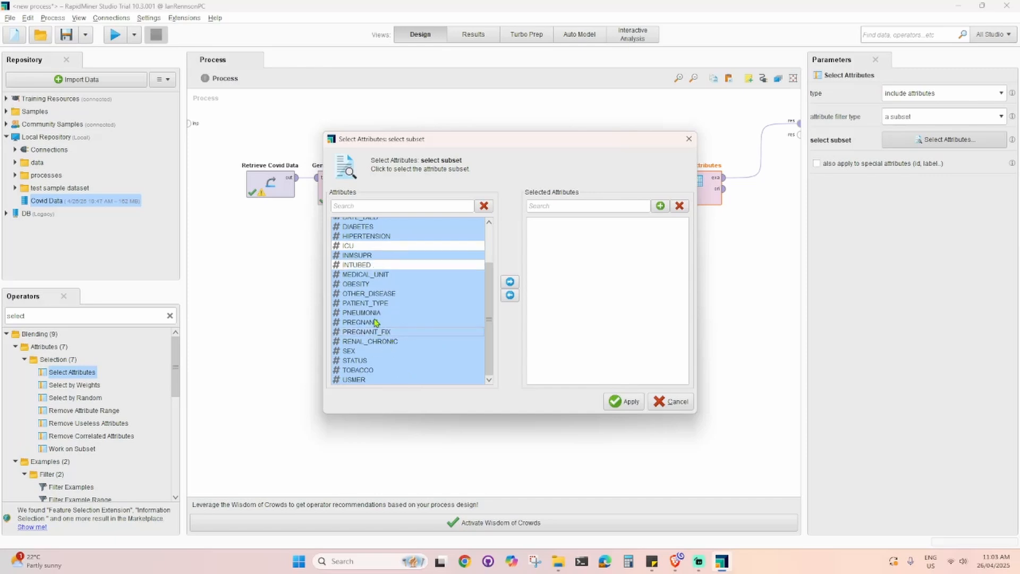
{"action": "left_click", "coordinate": [373, 315], "text": "ctrl"}
{"action": "left_click", "coordinate": [371, 322], "text": "ctrl"}
{"action": "left_click", "coordinate": [370, 314], "text": "ctrl"}
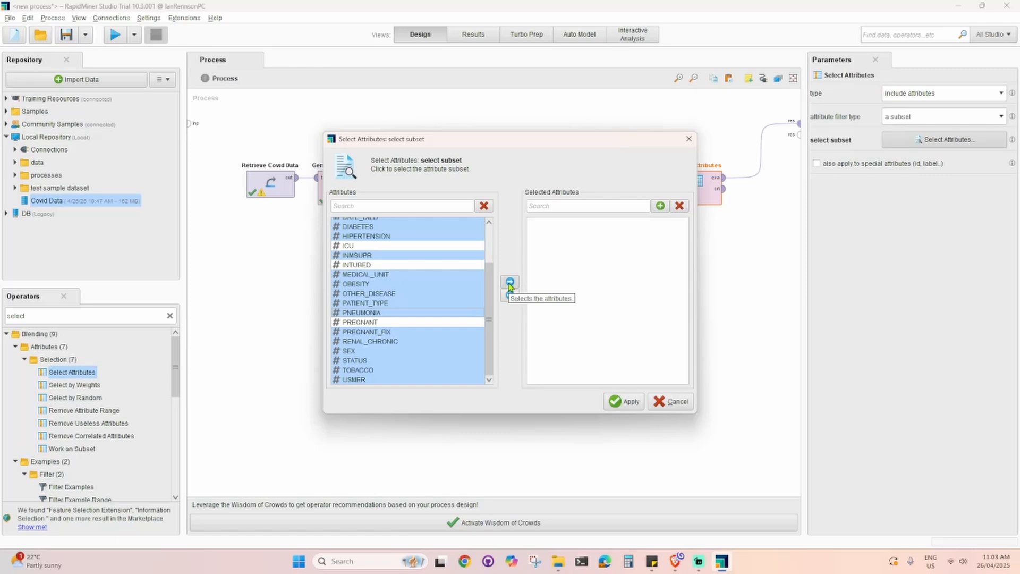
- Move the selected attributes into the Selected Attributes list and apply the subset
{"action": "scroll", "coordinate": [470, 279], "scroll_direction": "up", "scroll_amount": 1}
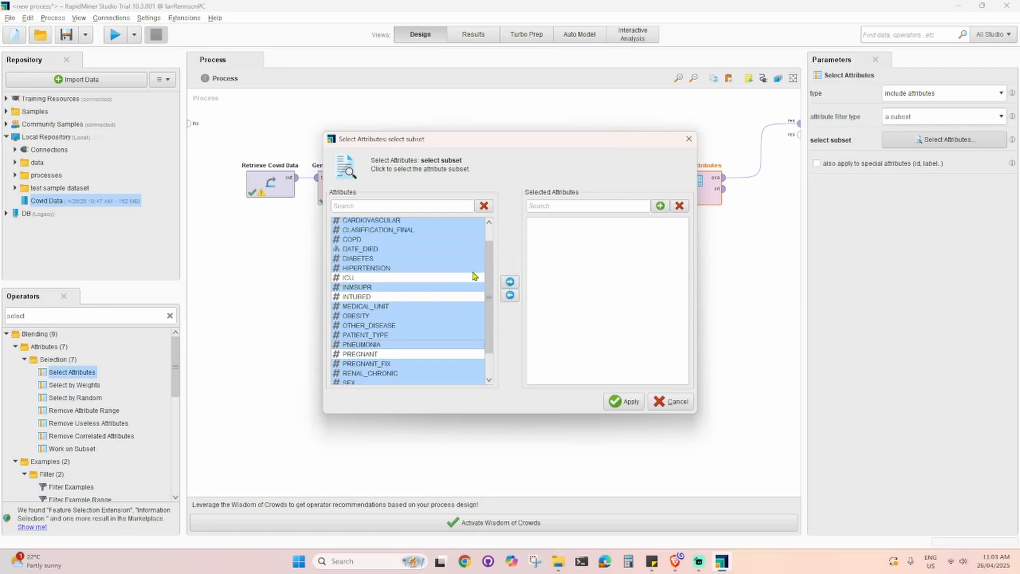
{"action": "scroll", "coordinate": [474, 276], "scroll_direction": "up", "scroll_amount": 1}
{"action": "mouse_move", "coordinate": [490, 272]}
{"action": "left_mouse_down"}
{"action": "mouse_move", "coordinate": [494, 325]}
{"action": "mouse_move", "coordinate": [500, 272]}
{"action": "left_mouse_up"}
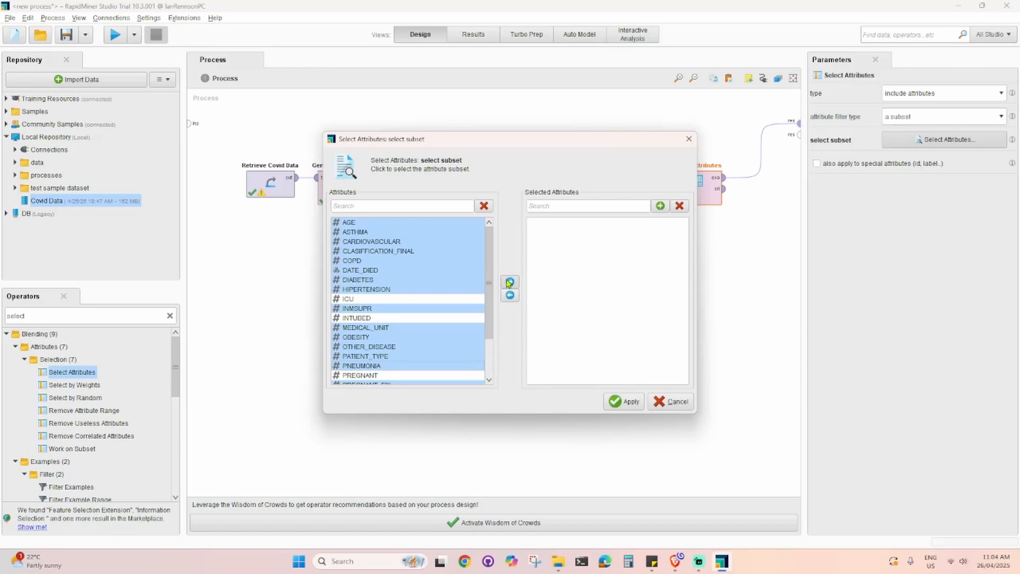
{"action": "left_click", "coordinate": [509, 281]}
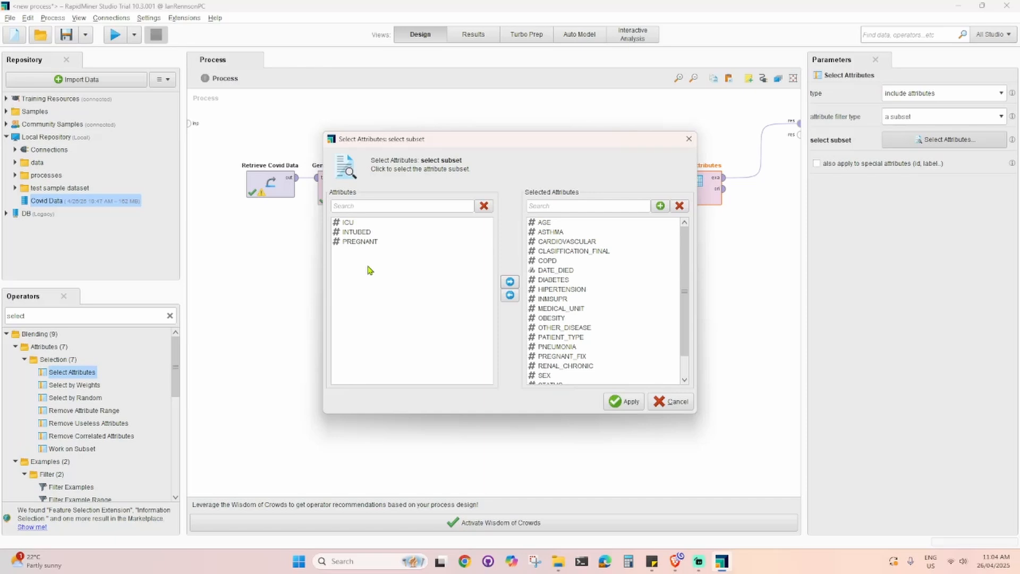
{"action": "scroll", "coordinate": [616, 321], "scroll_direction": "down", "scroll_amount": 3}
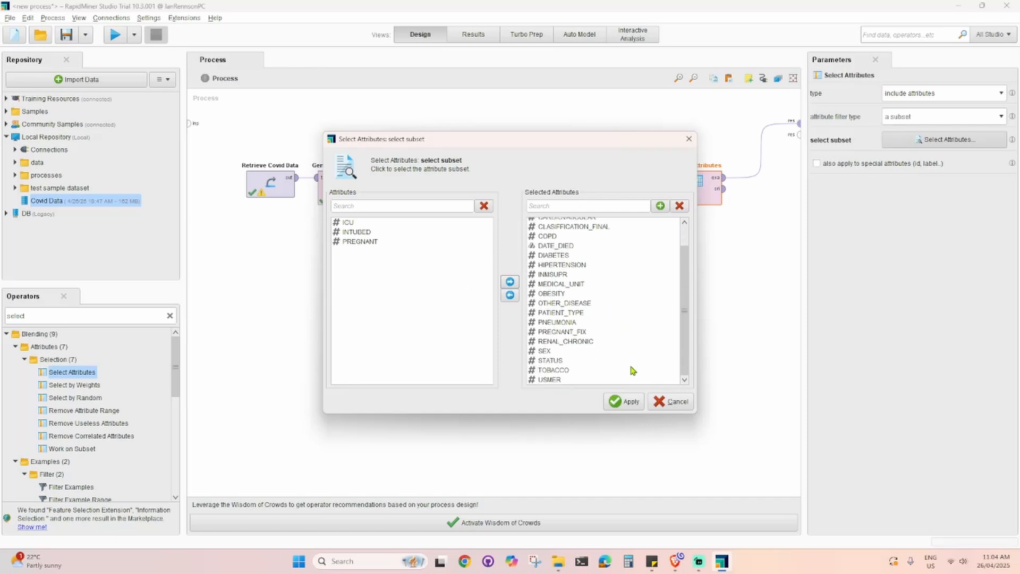
{"action": "left_click", "coordinate": [630, 402]}
{"action": "left_click", "coordinate": [707, 390]}
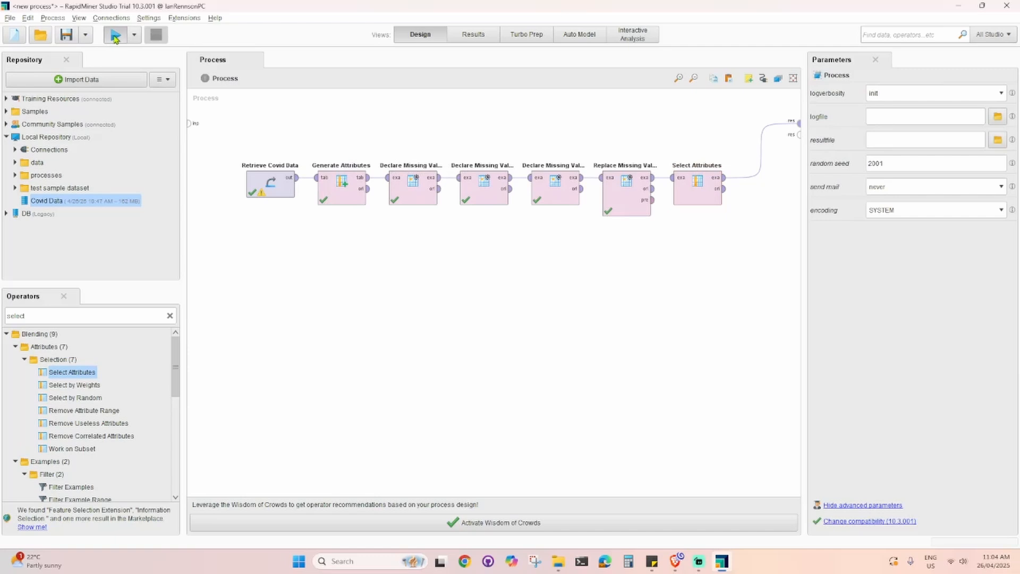
- Run the process and browse the resulting data table, moving STATUS and PREGNANT_FIX columns forward
{"action": "left_click", "coordinate": [116, 36]}
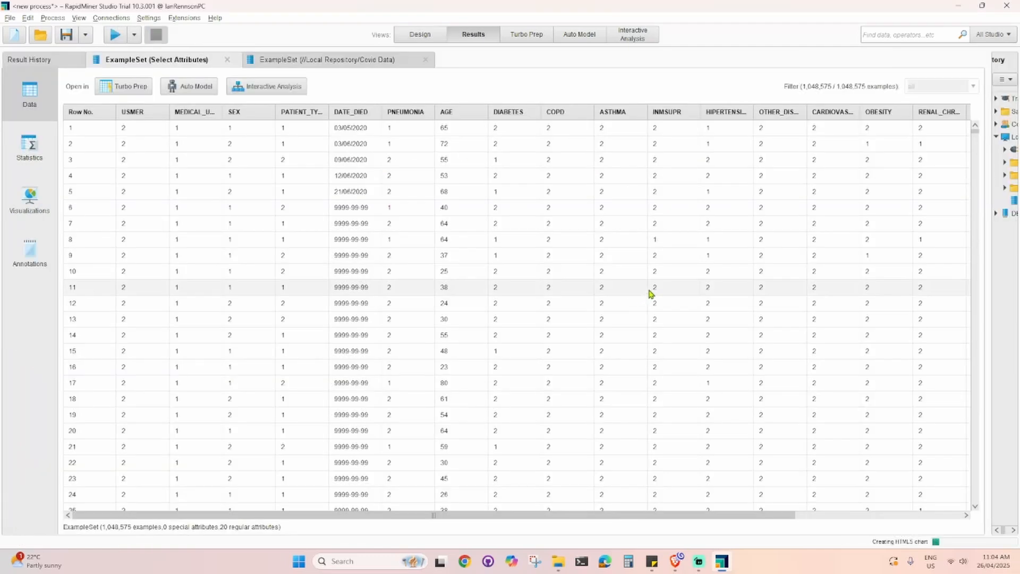
{"action": "left_click_drag", "start_coordinate": [563, 519], "coordinate": [754, 505]}
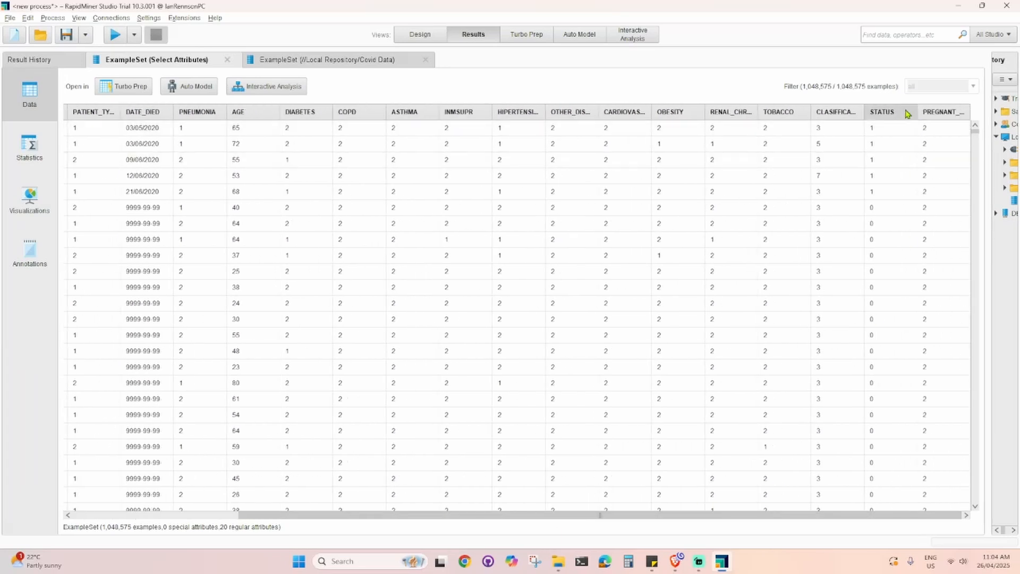
{"action": "left_click_drag", "start_coordinate": [907, 113], "coordinate": [199, 137]}
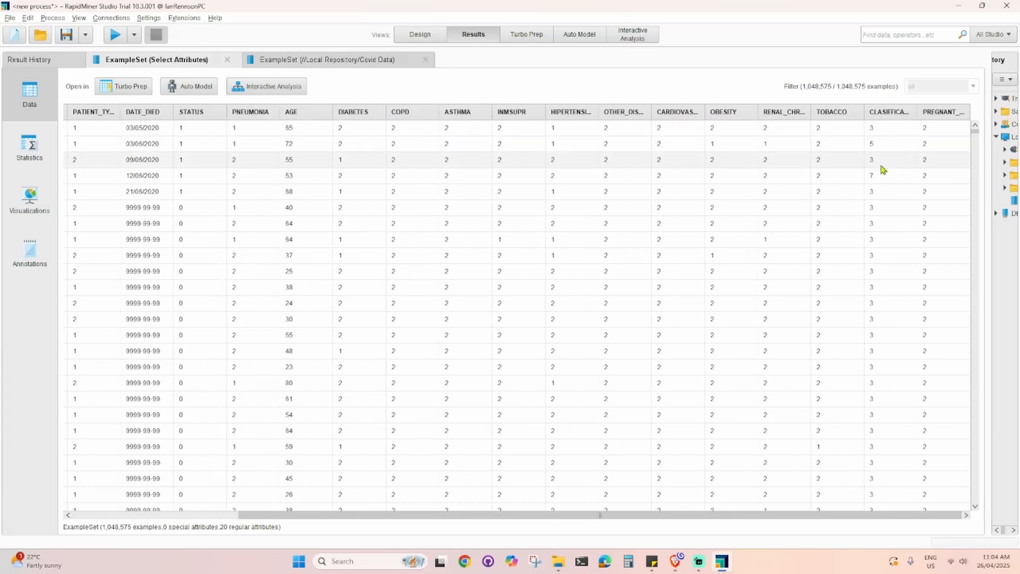
{"action": "left_click_drag", "start_coordinate": [938, 110], "coordinate": [256, 110]}
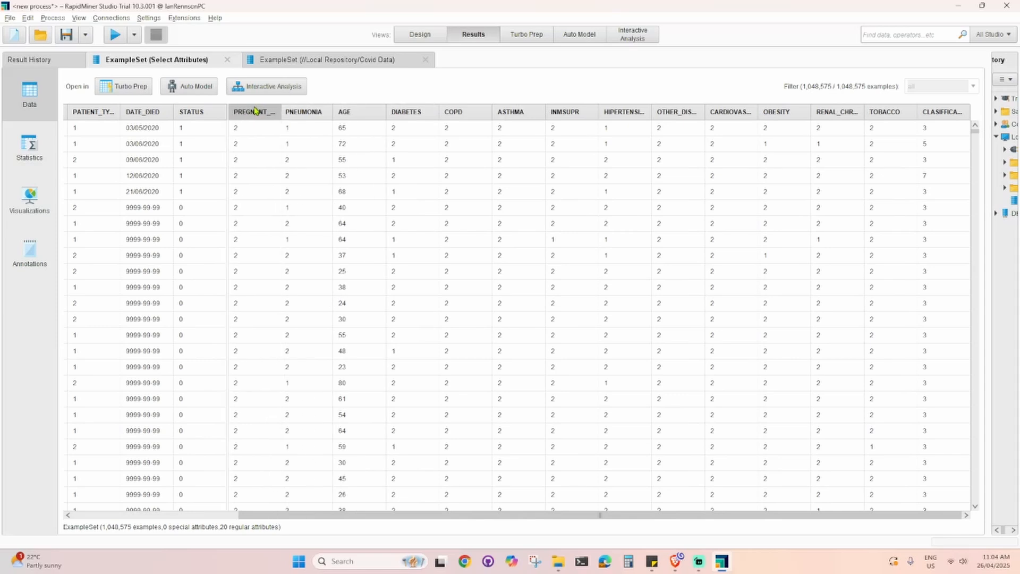
{"action": "left_click_drag", "start_coordinate": [371, 516], "coordinate": [208, 515]}
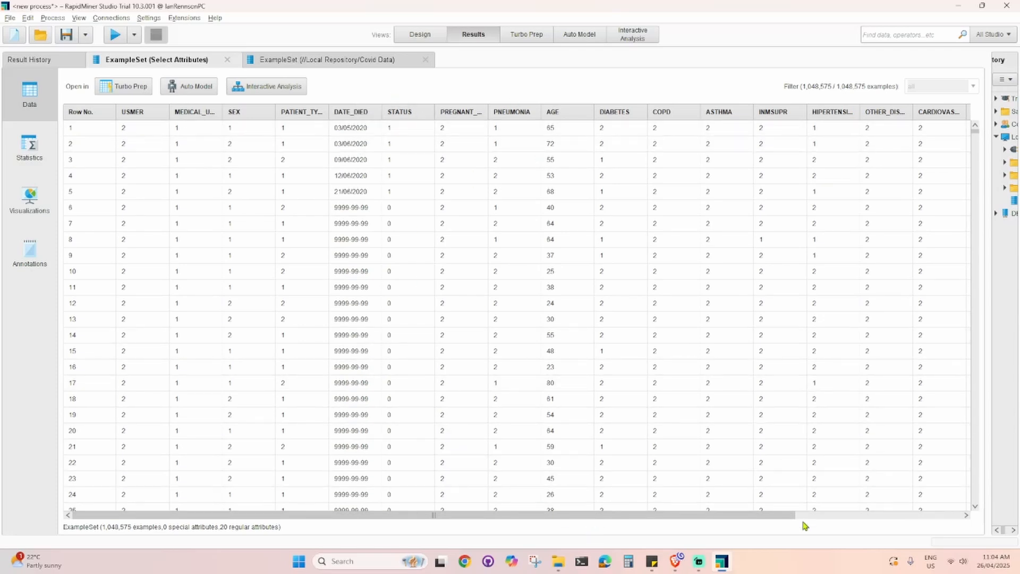
{"action": "left_click_drag", "start_coordinate": [772, 516], "coordinate": [481, 509]}
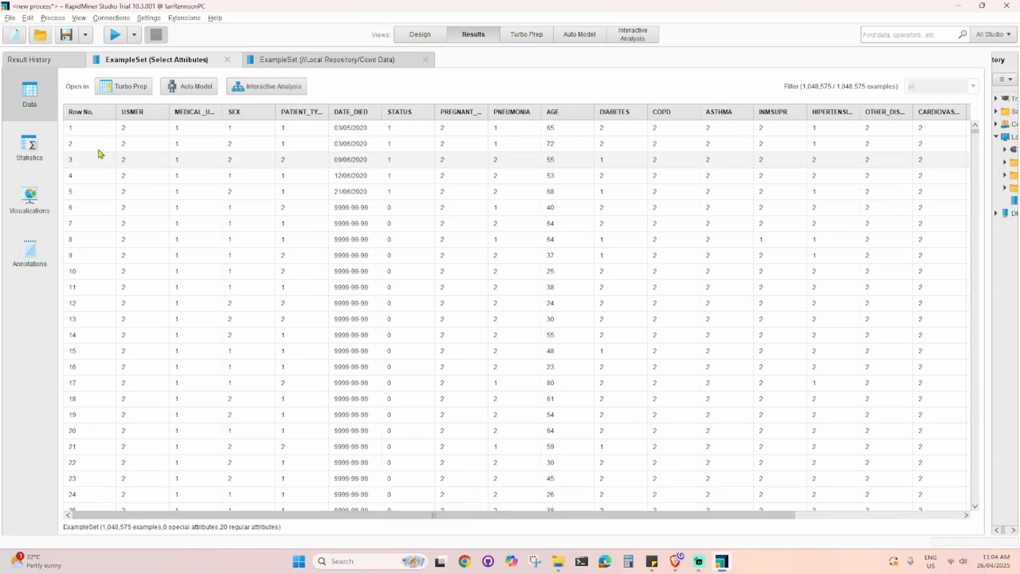
- Examine the attribute statistics of the selected data, then return to the data table
{"action": "left_click", "coordinate": [29, 146]}
{"action": "scroll", "coordinate": [317, 320], "scroll_direction": "down", "scroll_amount": 2}
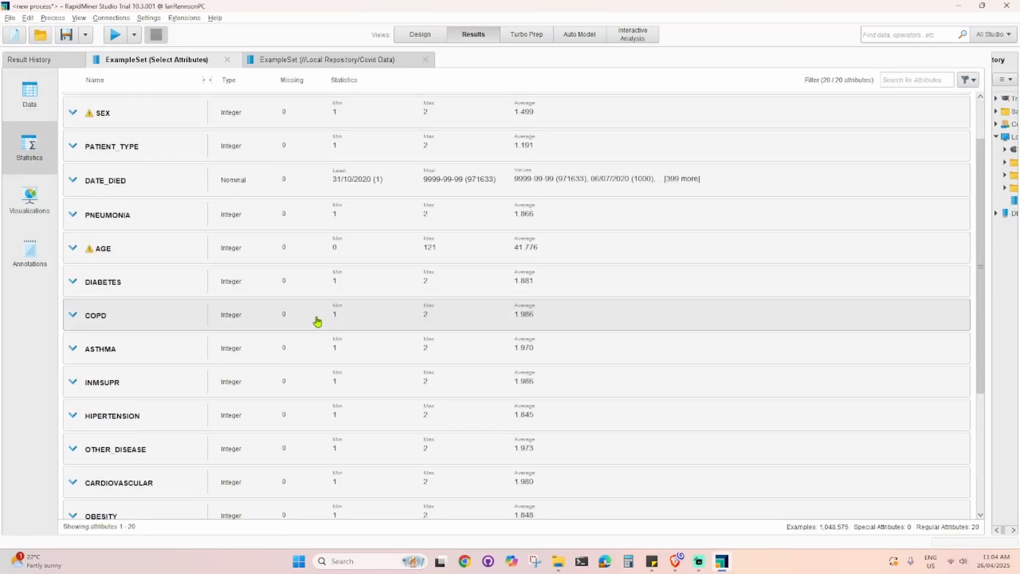
{"action": "scroll", "coordinate": [317, 321], "scroll_direction": "down", "scroll_amount": 3}
{"action": "scroll", "coordinate": [303, 444], "scroll_direction": "up", "scroll_amount": 3}
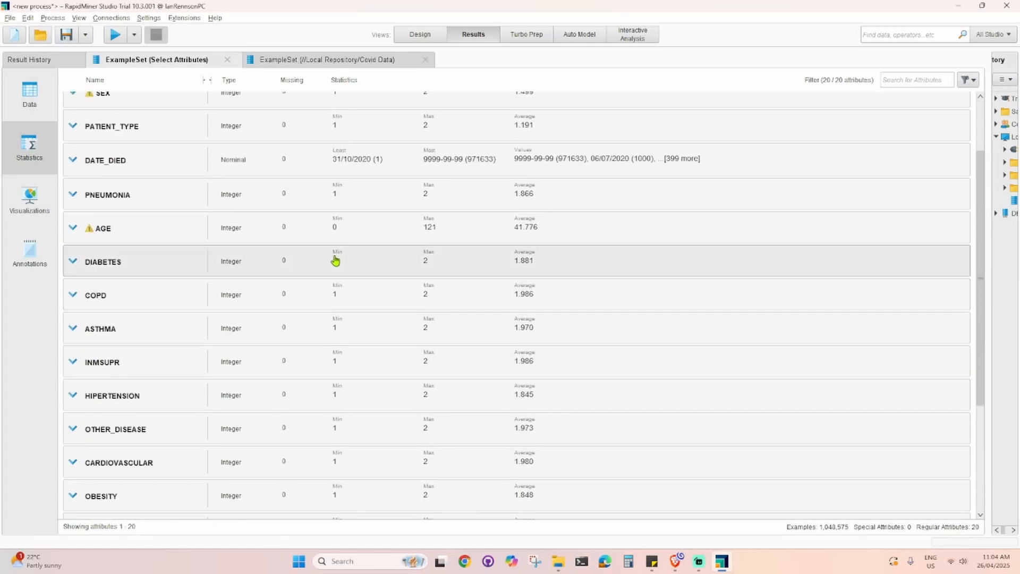
{"action": "scroll", "coordinate": [335, 261], "scroll_direction": "up", "scroll_amount": 2}
{"action": "left_click", "coordinate": [29, 95]}
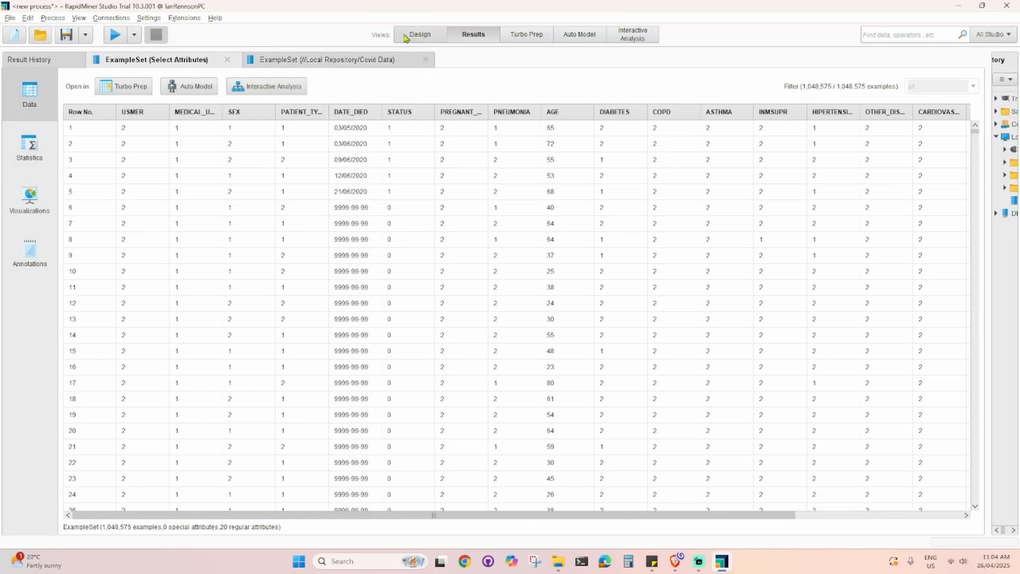